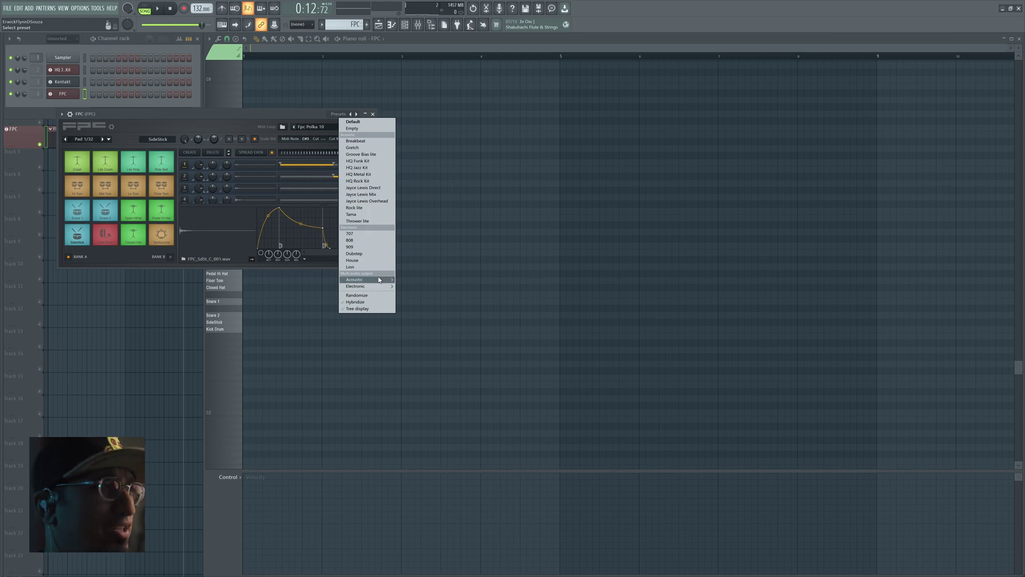
# - Load the acoustic "HQ Metal Kit multi out" preset in FPC and close the plugin window
pyautogui.moveTo(378, 279)
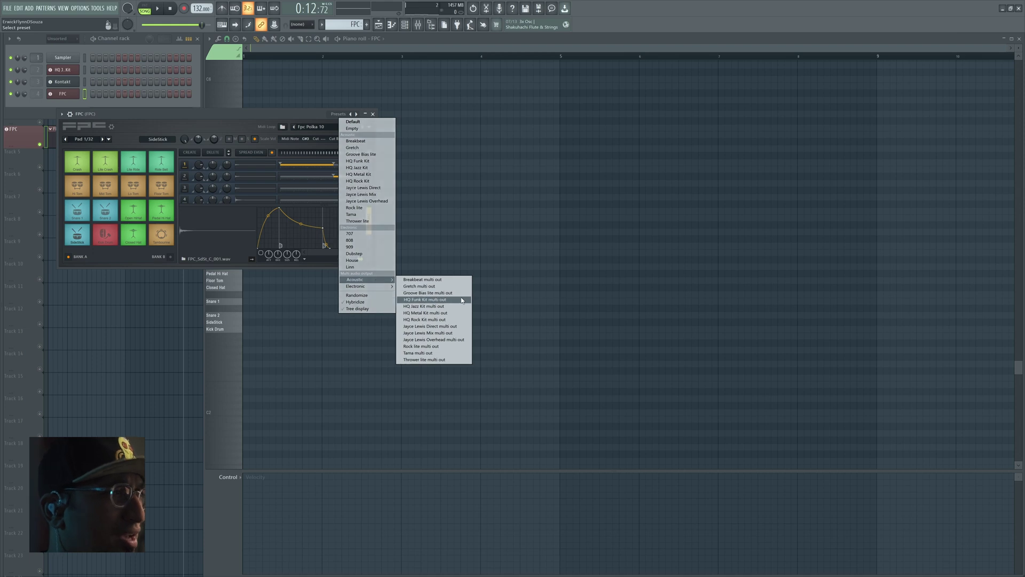
pyautogui.click(462, 313)
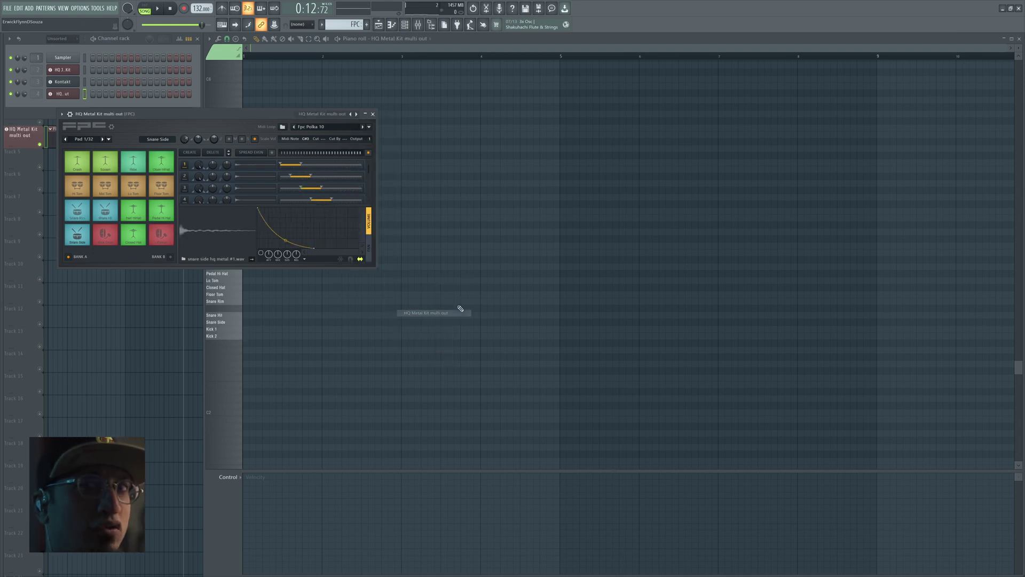
pyautogui.click(374, 115)
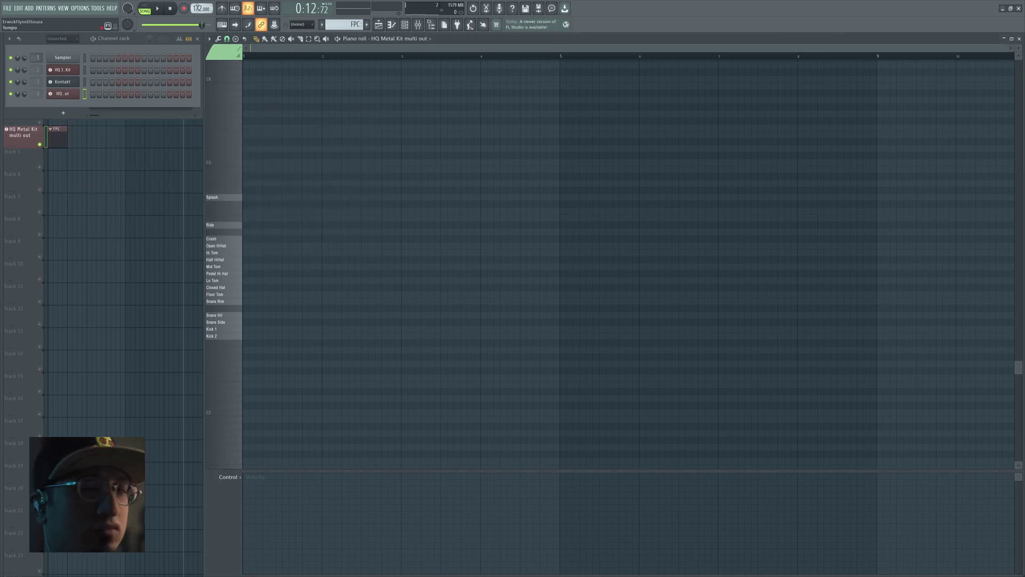
# - Set the project tempo to 185 BPM
pyautogui.moveTo(199, 5); pyautogui.dragTo(199, 0)
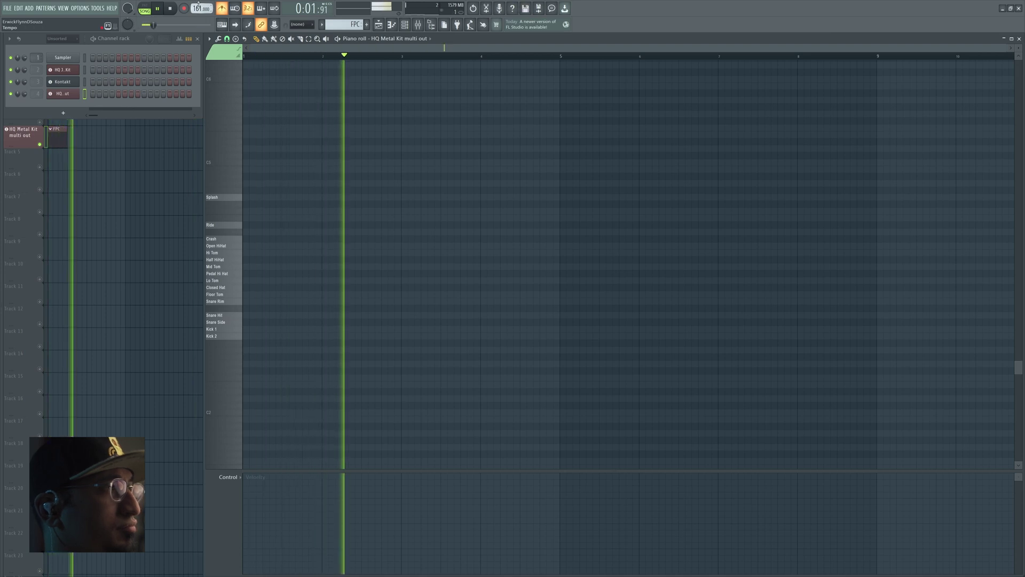
pyautogui.moveTo(211, 2); pyautogui.dragTo(211, 0)
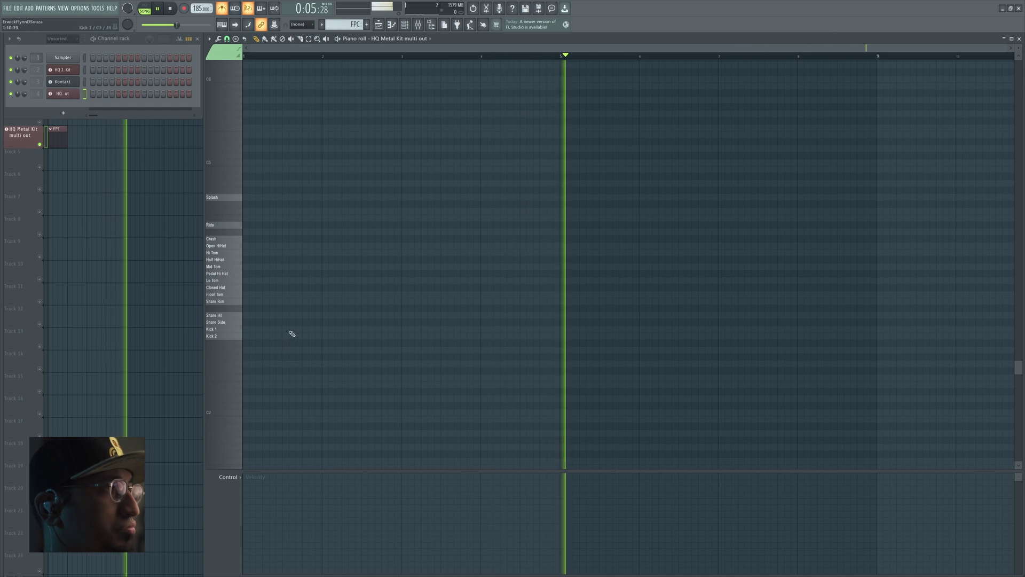
# - Place five evenly spaced Kick 2 notes from the start of bar 1 and play them back
pyautogui.moveTo(266, 315); pyautogui.dragTo(266, 342)
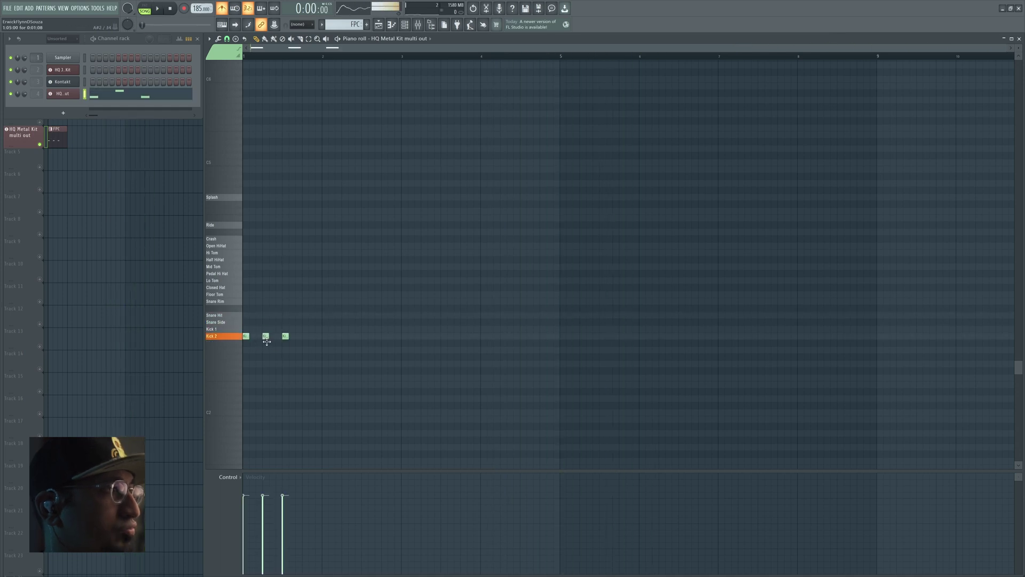
pyautogui.press('space')
pyautogui.scroll(3, 255, 62)
pyautogui.hotkey('ctrl', 'a')
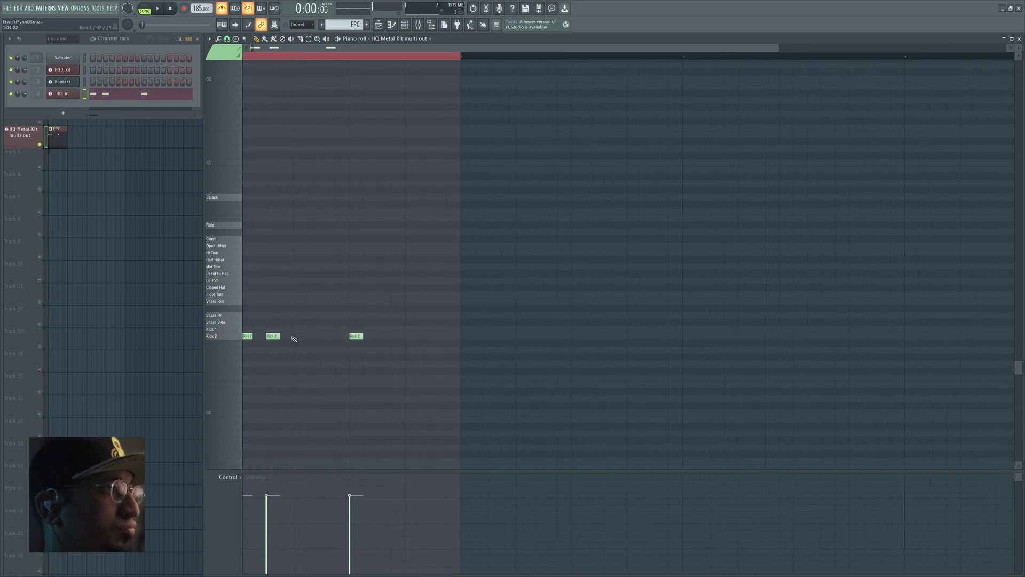
pyautogui.click(323, 336)
pyautogui.press('space')
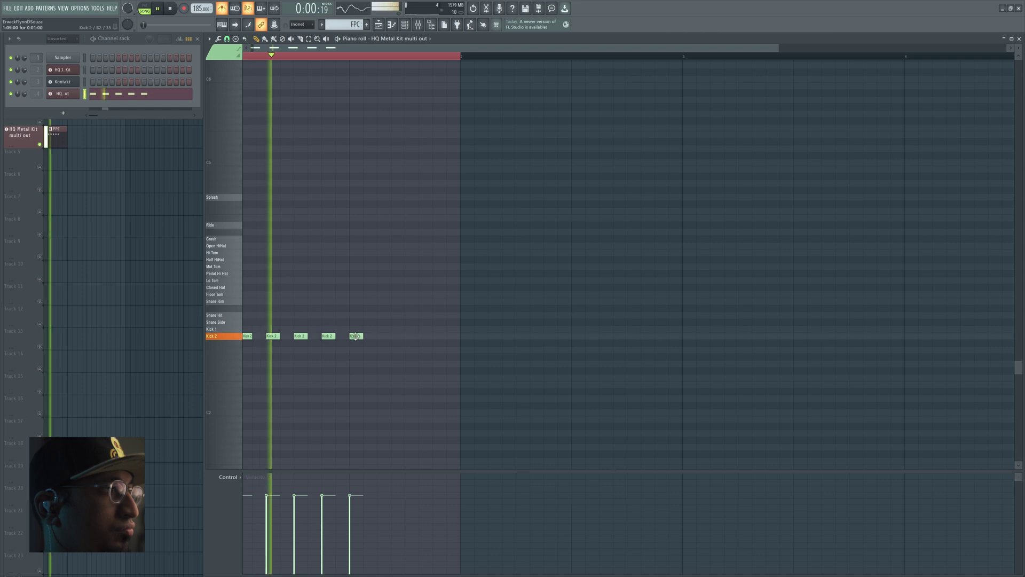
# - Replace the fifth kick in bar 1 with layered Snare Rim and Snare Hit notes, and audition the beat
pyautogui.moveTo(328, 295); pyautogui.dragTo(330, 311)
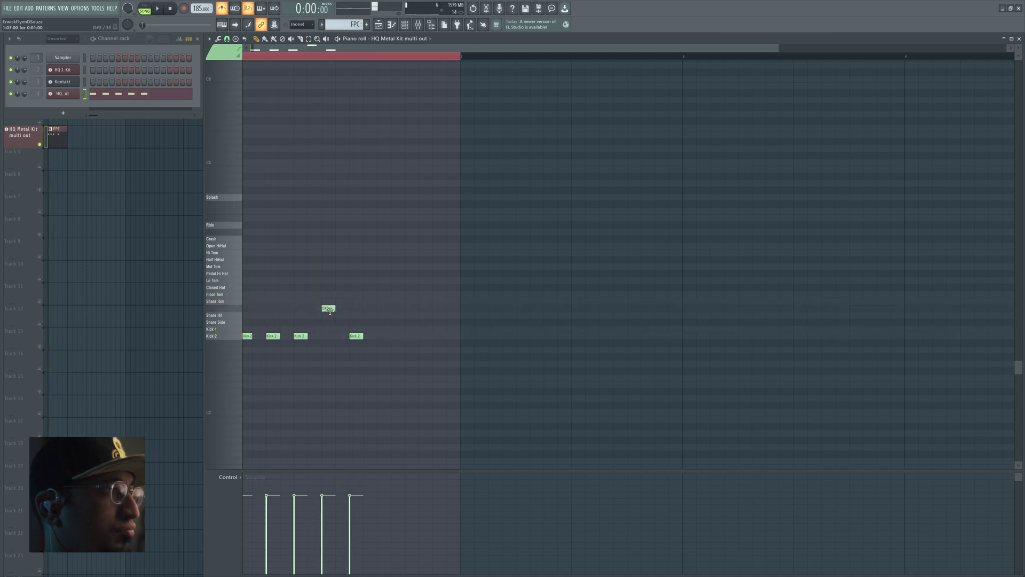
pyautogui.press('space')
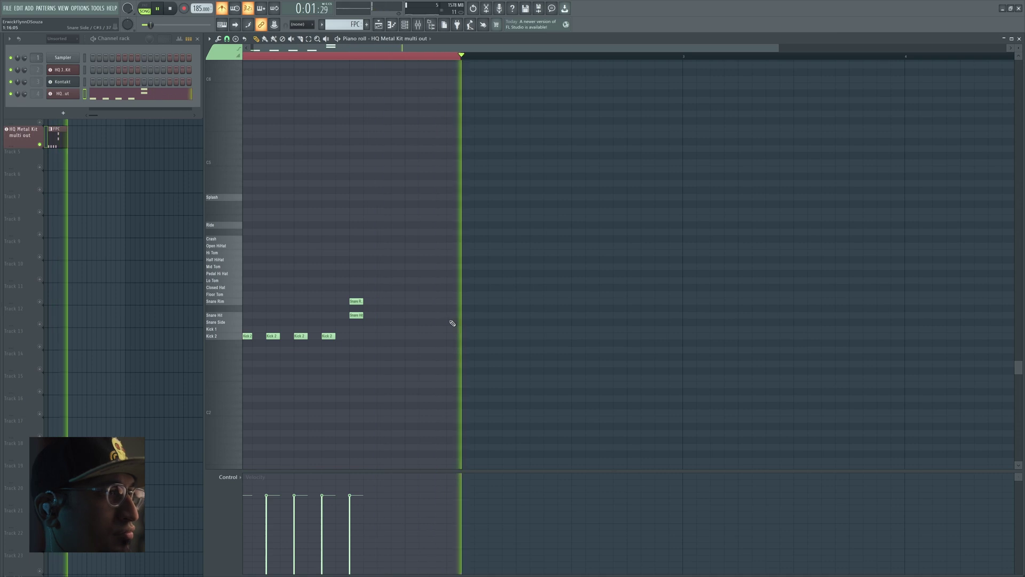
pyautogui.press('space')
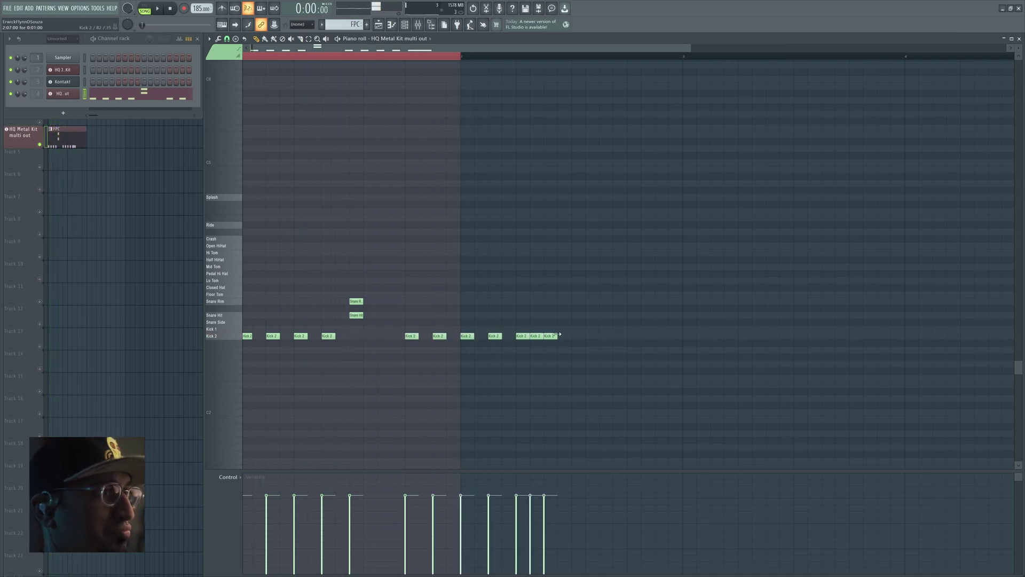
# - Continue the Kick 2 pattern into bar 2 and layer Snare Rim and Snare Hit notes on its third beat
pyautogui.press('space')
pyautogui.press('space')
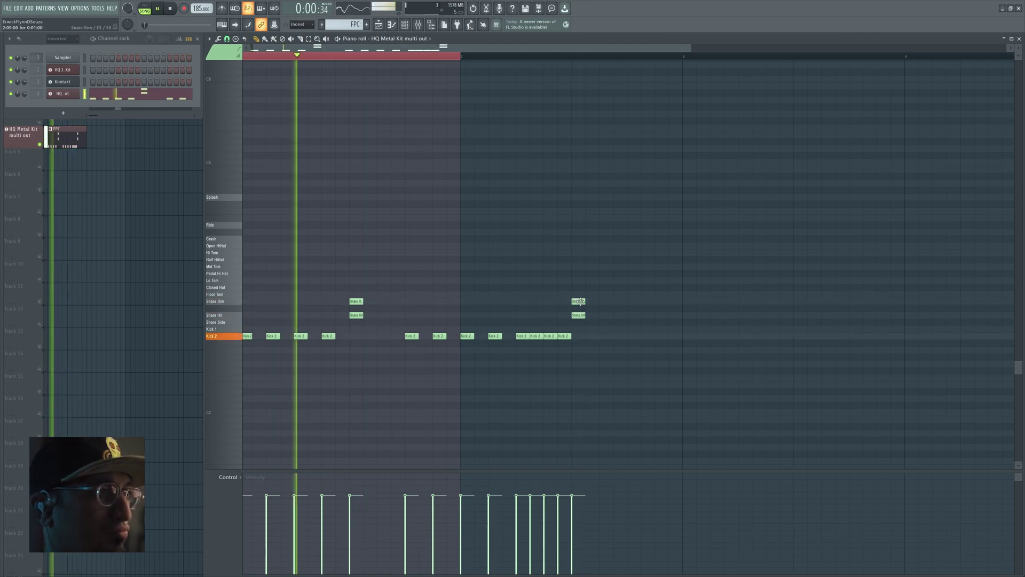
pyautogui.press('space')
pyautogui.press('space')
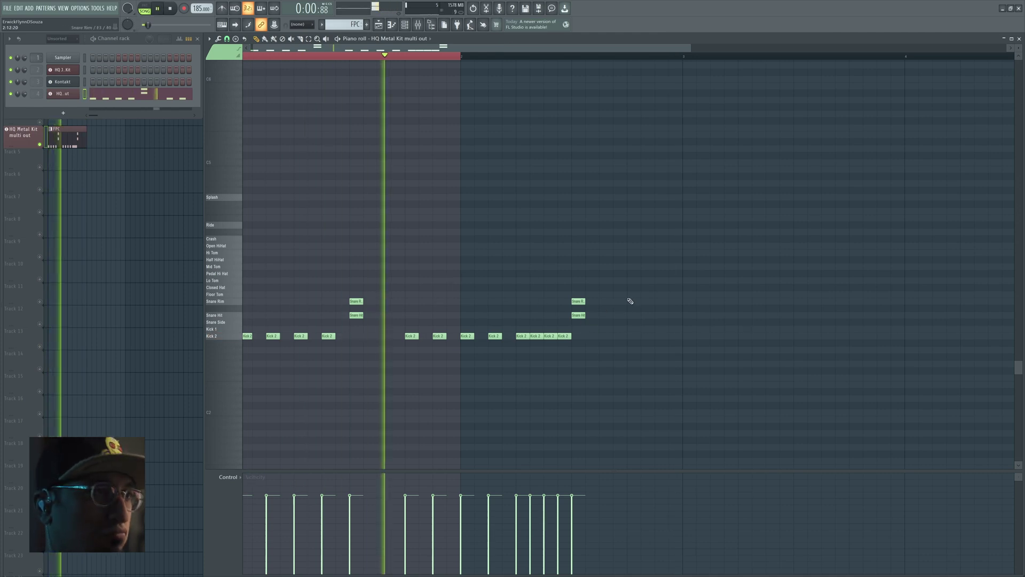
# - Clear the piano roll time selection and add two Kick 2 notes after the snare in bar 2
pyautogui.click(438, 60)
pyautogui.press('space')
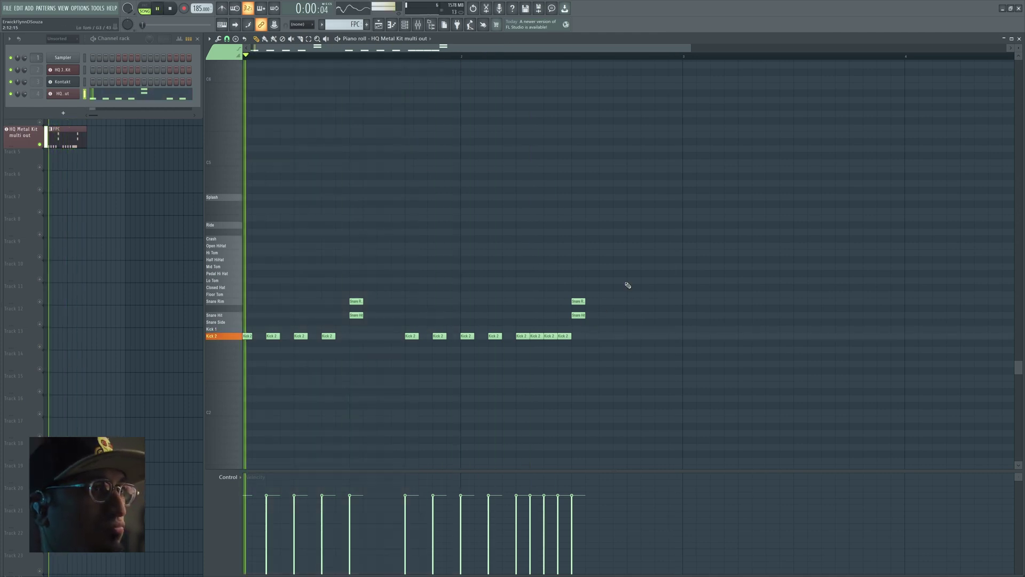
pyautogui.press('space')
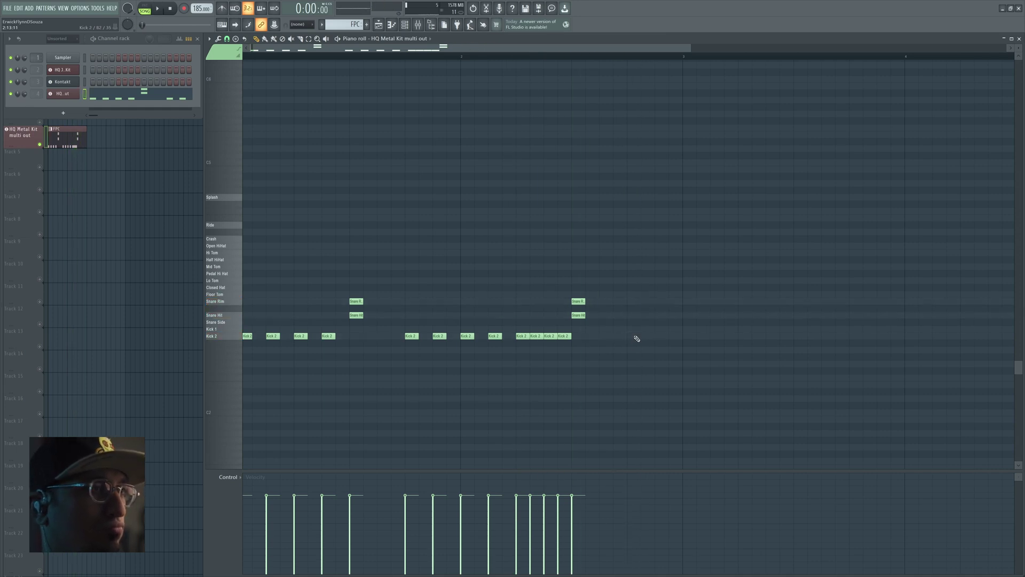
pyautogui.press('space')
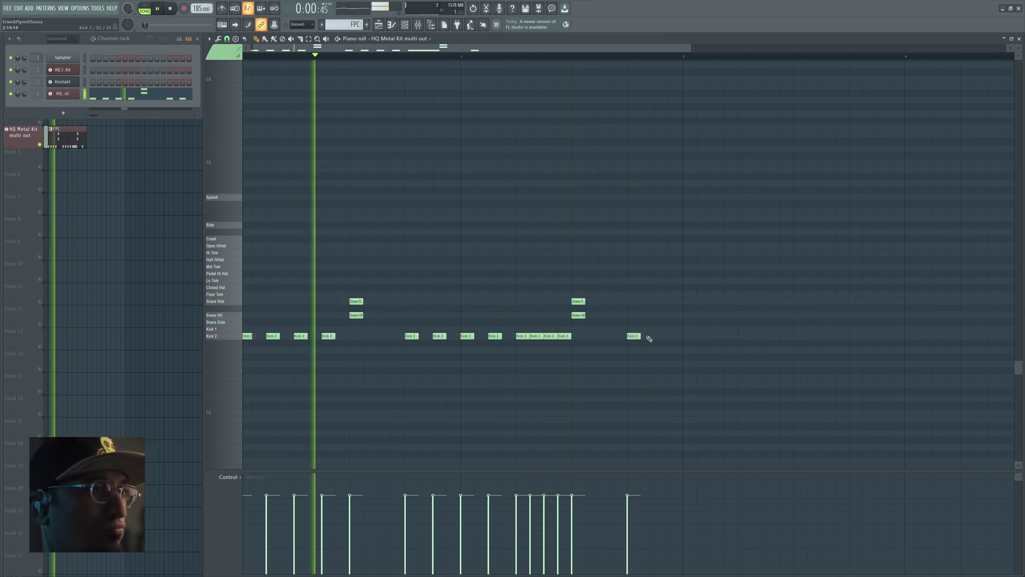
pyautogui.moveTo(634, 336); pyautogui.dragTo(662, 336)
pyautogui.press('space')
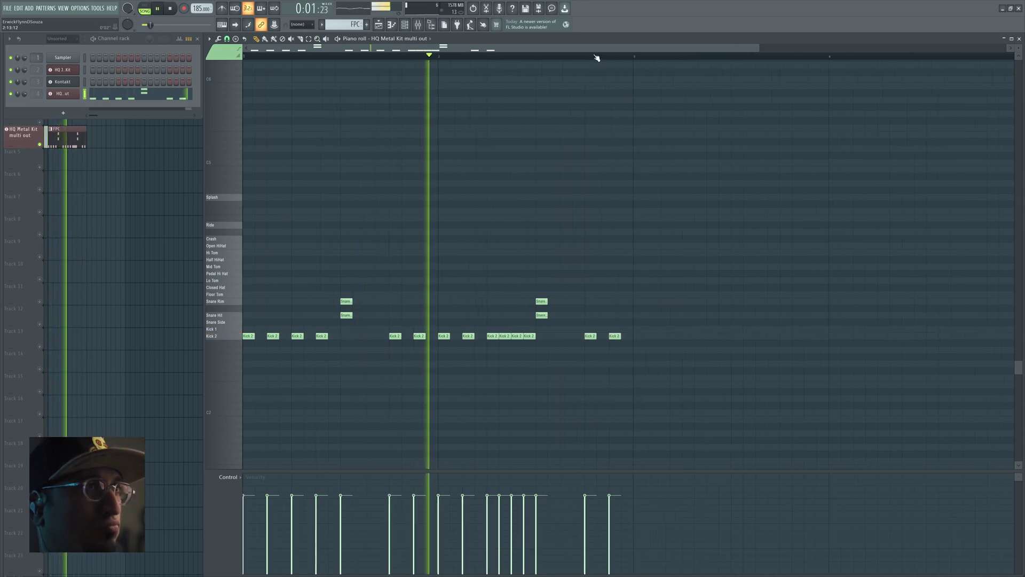
# - Select the whole two-bar drum pattern and duplicate it into bars 3 and 4
pyautogui.scroll(-2, 595, 57)
pyautogui.press('space')
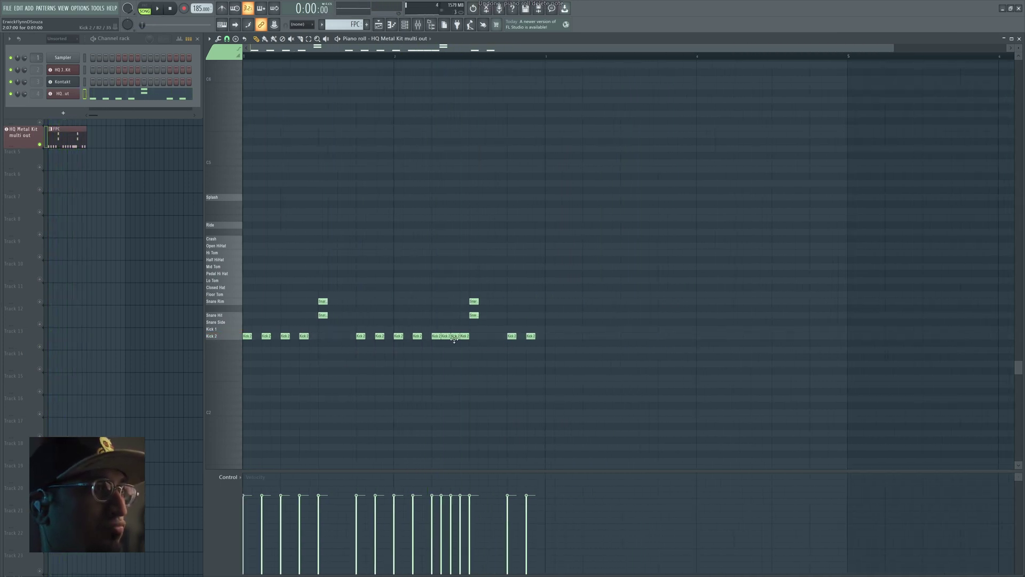
pyautogui.moveTo(570, 368); pyautogui.dragTo(243, 270)
pyautogui.hotkey('ctrl', 'b')
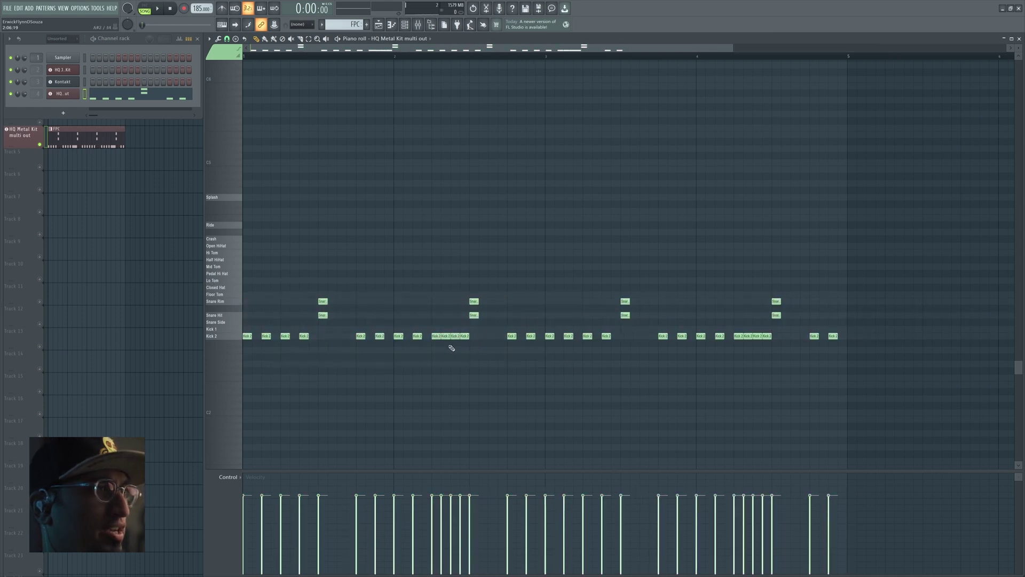
# - Thin bar 2's fast kick run to two spaced notes and delete the two kicks after the snare
pyautogui.rightClick(464, 337)
pyautogui.press('space')
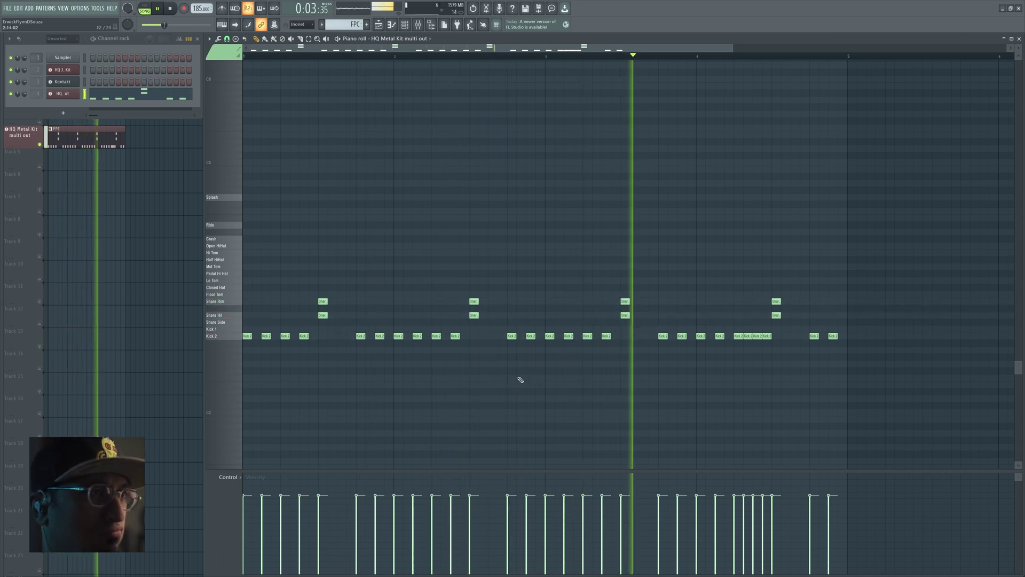
pyautogui.rightClick(512, 336)
pyautogui.rightClick(531, 336)
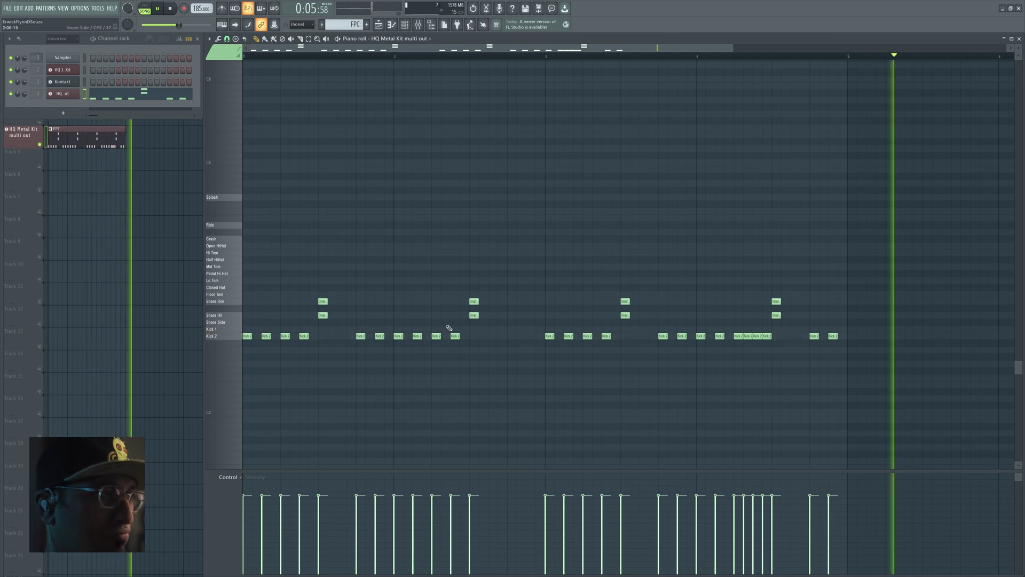
# - Select the four-bar clip's range in the playlist and add Half HiHat notes on beats 1 and 3 of every bar
pyautogui.rightClick(193, 304)
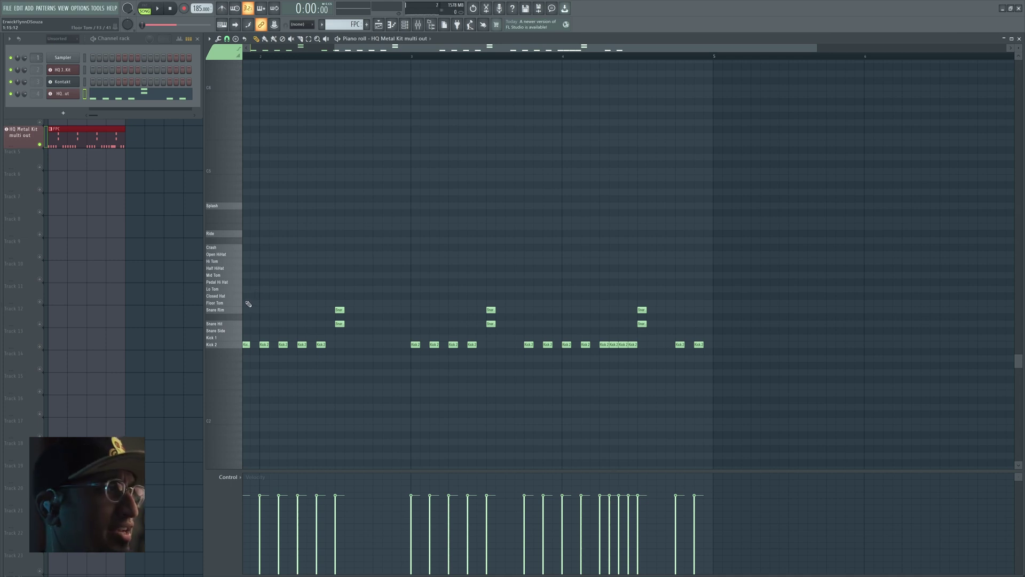
pyautogui.hscroll(-3, 246, 303)
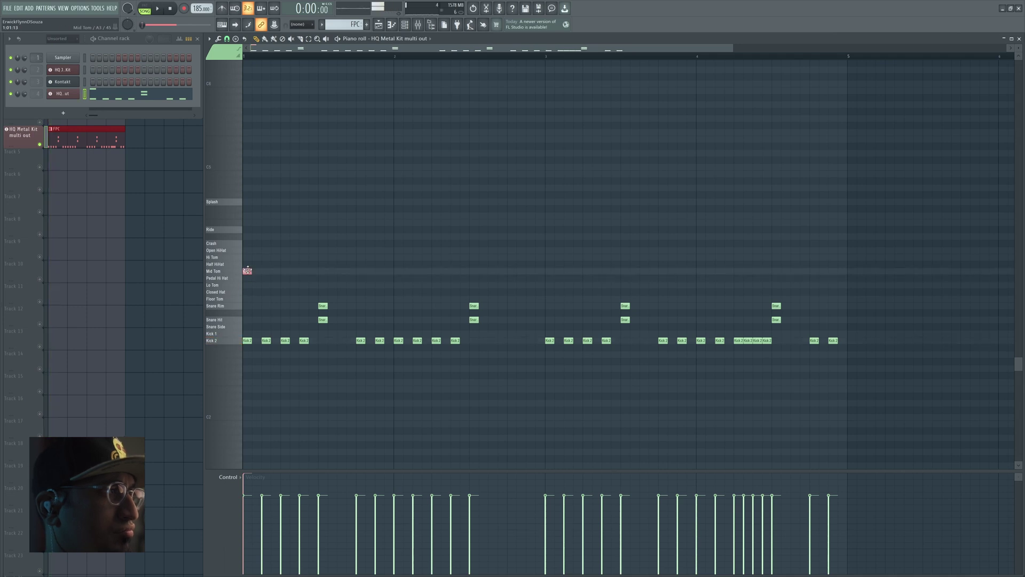
pyautogui.press('space')
pyautogui.press('space')
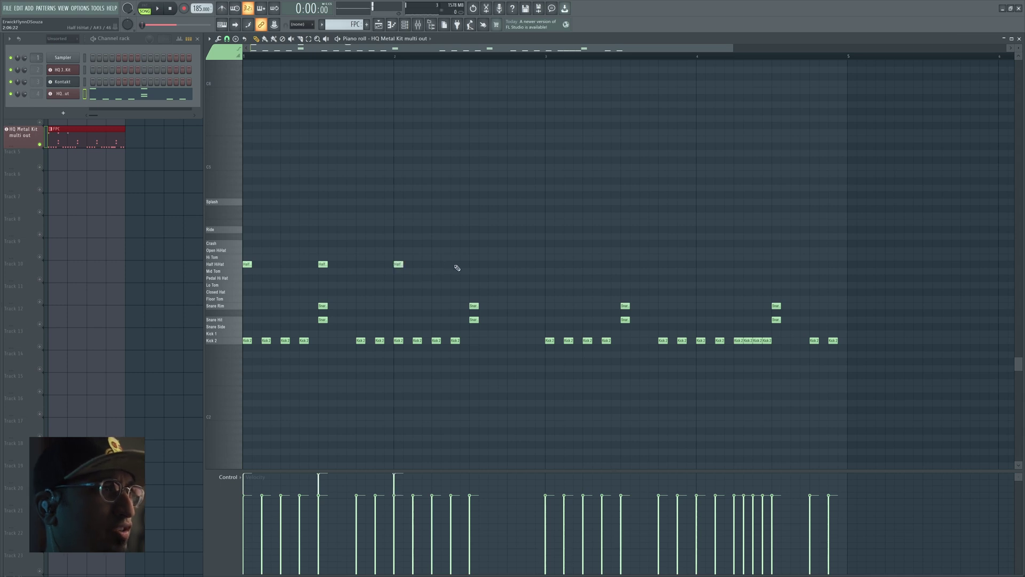
pyautogui.click(551, 264)
pyautogui.click(626, 264)
pyautogui.click(701, 264)
pyautogui.click(777, 265)
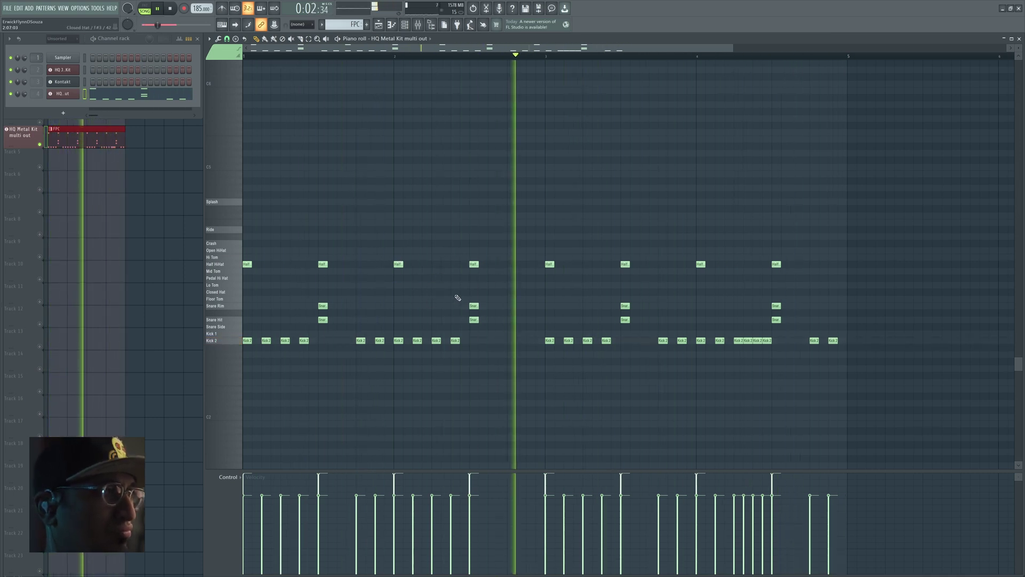
# - Duplicate the complete four-bar drum pattern and align the copy with the start of bar 5
pyautogui.moveTo(881, 373); pyautogui.dragTo(160, 231)
pyautogui.hotkey('ctrl', 'b')
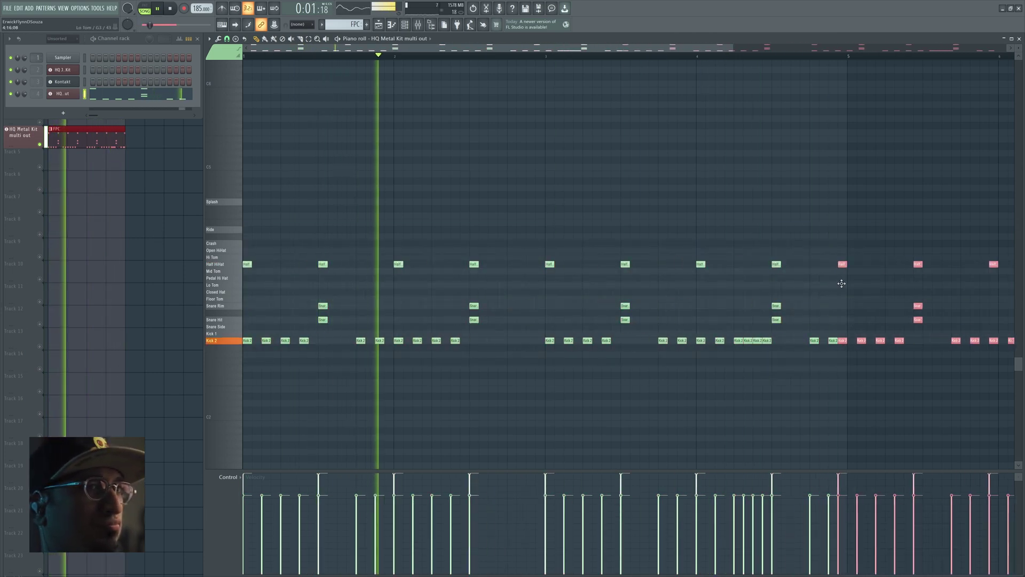
pyautogui.moveTo(848, 284); pyautogui.dragTo(831, 312)
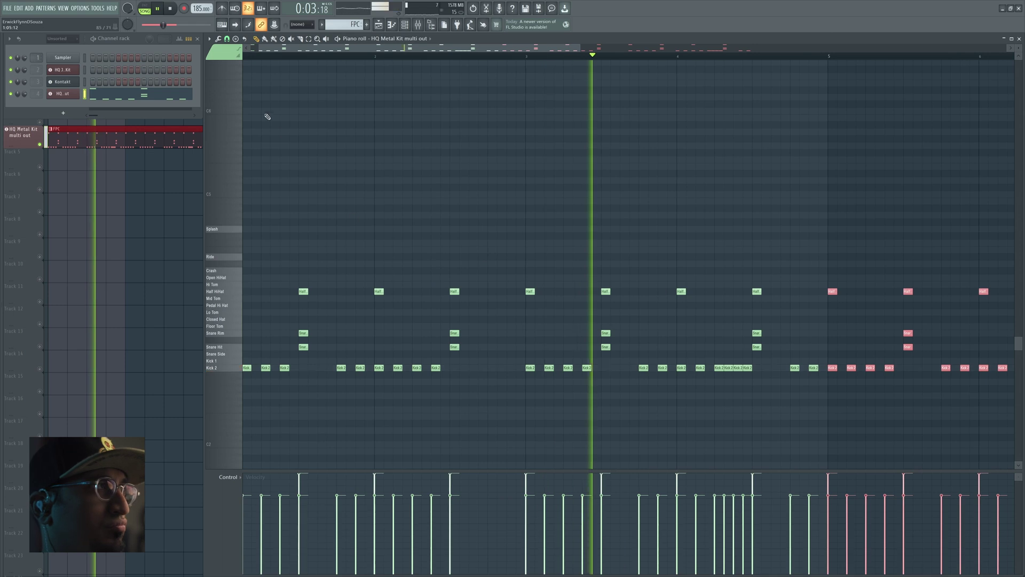
# - Move all Half HiHat notes up to the Crash row and deselect them
pyautogui.moveTo(727, 252); pyautogui.dragTo(365, 204)
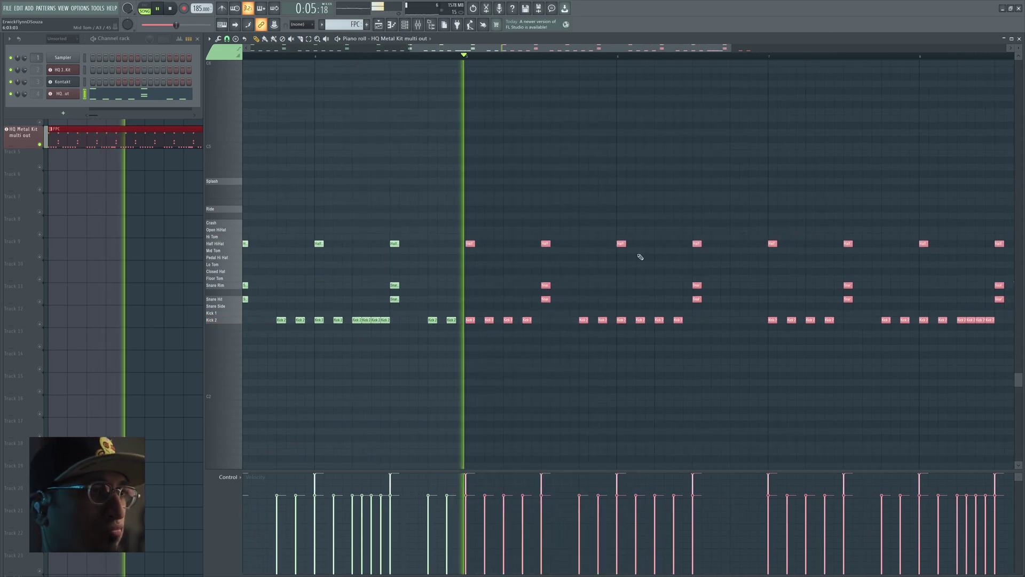
pyautogui.moveTo(727, 225); pyautogui.dragTo(1015, 291)
pyautogui.moveTo(616, 215); pyautogui.dragTo(671, 195)
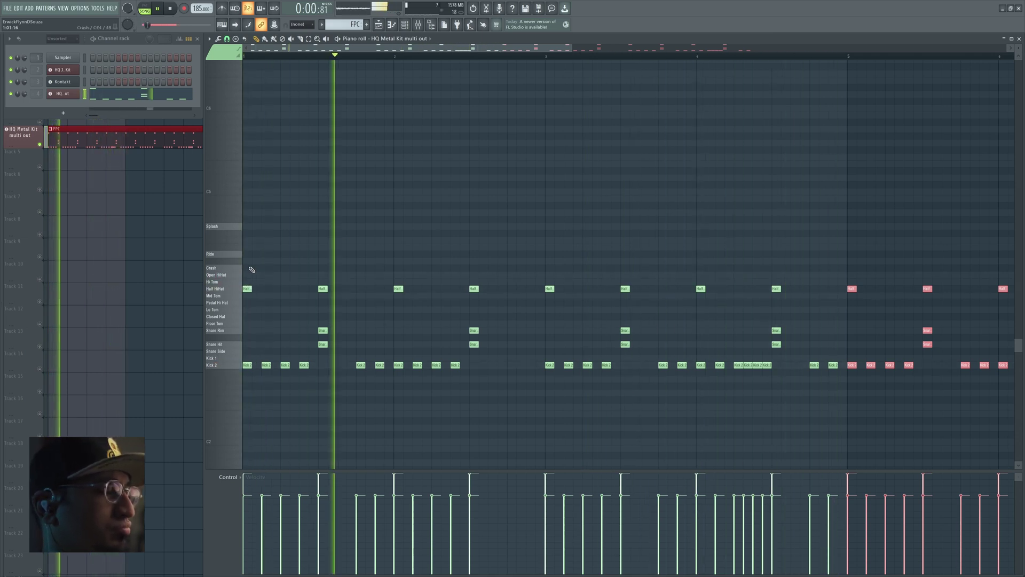
pyautogui.click(222, 294)
pyautogui.moveTo(246, 293); pyautogui.dragTo(247, 273)
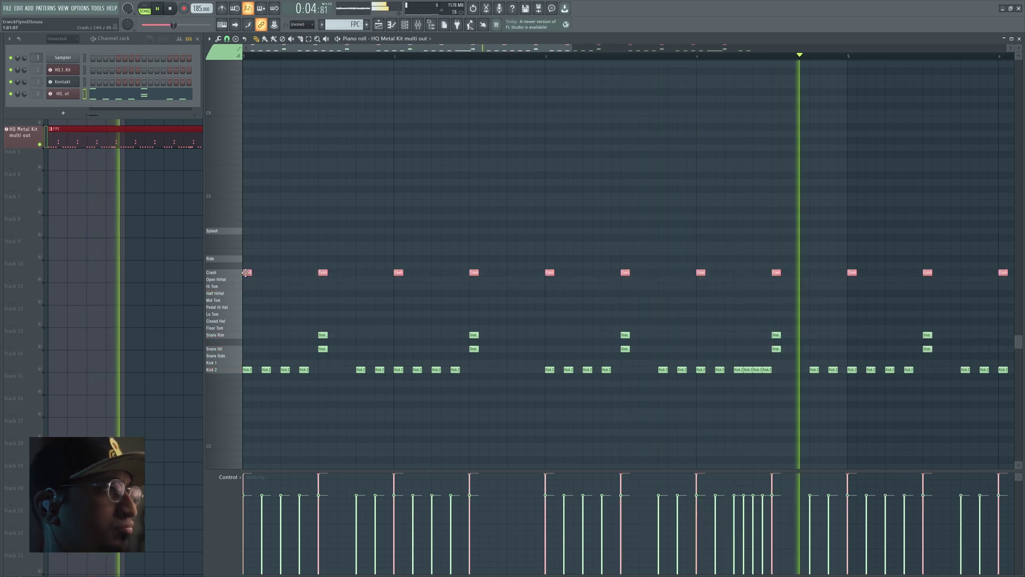
pyautogui.hotkey('ctrl', 'd')
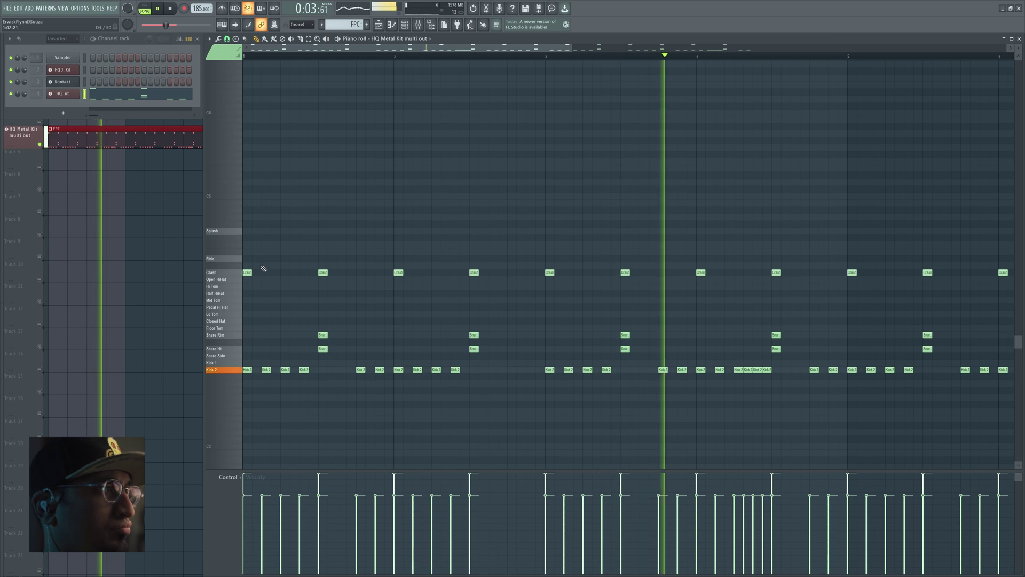
# - Select the Crash notes that coincide with the snares in bars 1 to 5 and try moving them up to Splash
pyautogui.click(238, 232)
pyautogui.moveTo(297, 259); pyautogui.dragTo(358, 282)
pyautogui.moveTo(437, 263); pyautogui.dragTo(487, 281)
pyautogui.moveTo(614, 266); pyautogui.dragTo(640, 280)
pyautogui.moveTo(774, 262); pyautogui.dragTo(790, 277)
pyautogui.moveTo(927, 272); pyautogui.dragTo(943, 280)
pyautogui.press('Up')
pyautogui.press('Up')
pyautogui.press('Up')
pyautogui.press('Up')
pyautogui.press('Up')
pyautogui.press('Up')
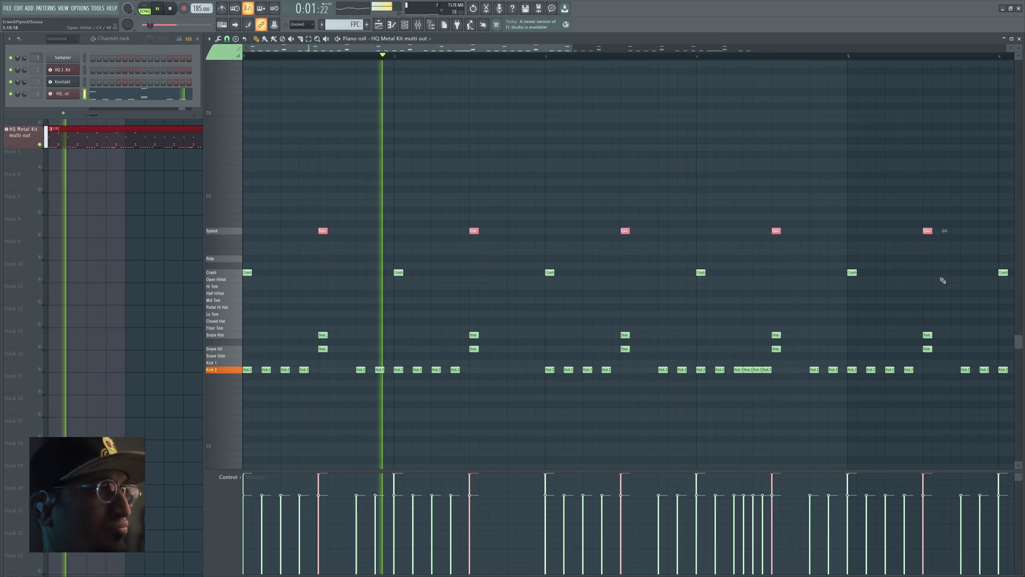
# - Undo the move to Splash and move both the snare-aligned and the downbeat Crash notes to the Open HiHat row
pyautogui.press('space')
pyautogui.hotkey('ctrl', 'z')
pyautogui.hotkey('ctrl', 'z')
pyautogui.press('space')
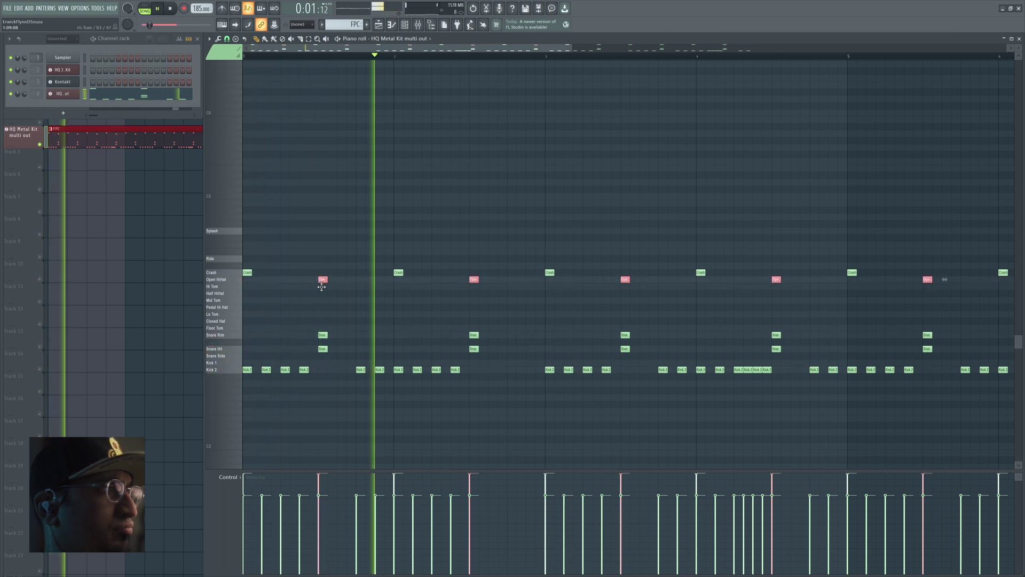
pyautogui.doubleClick(249, 272)
pyautogui.moveTo(250, 272); pyautogui.dragTo(247, 278)
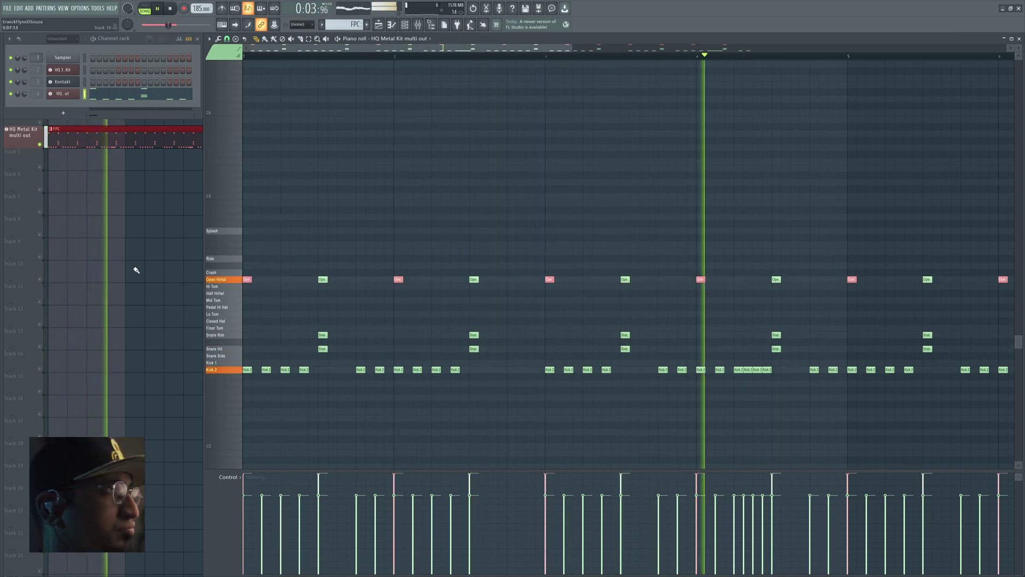
# - Replace the HQ Metal Kit channel's instrument with Kontakt and load Stadium Kit - Full from the Studio Drummer library
pyautogui.rightClick(62, 96)
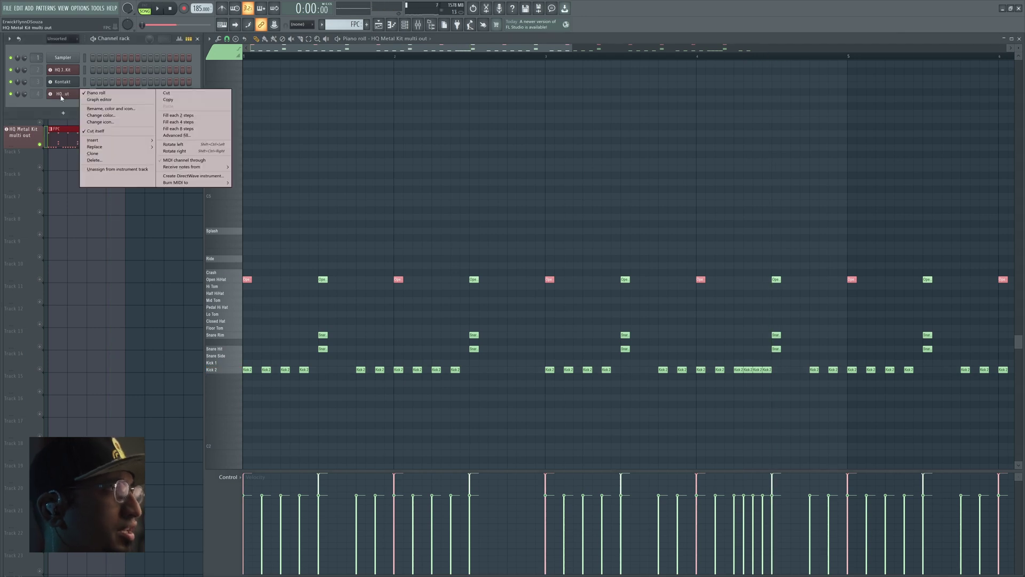
pyautogui.moveTo(119, 149)
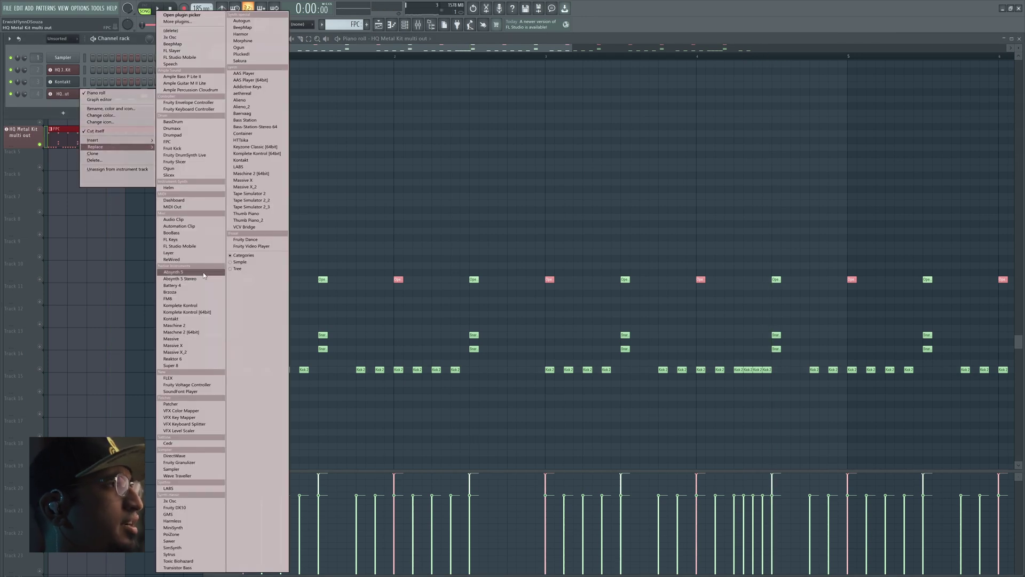
pyautogui.click(201, 318)
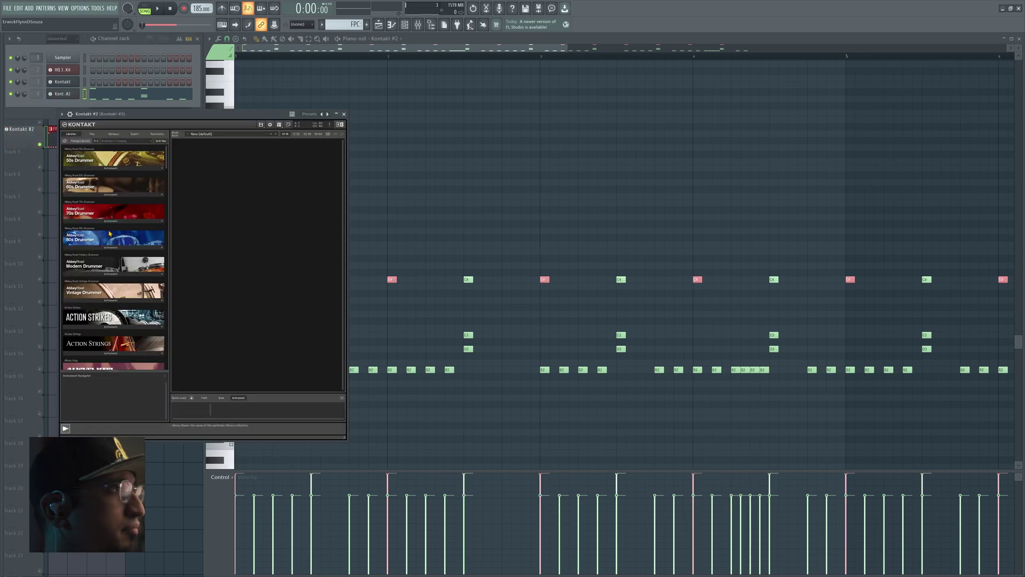
pyautogui.moveTo(167, 164); pyautogui.dragTo(159, 323)
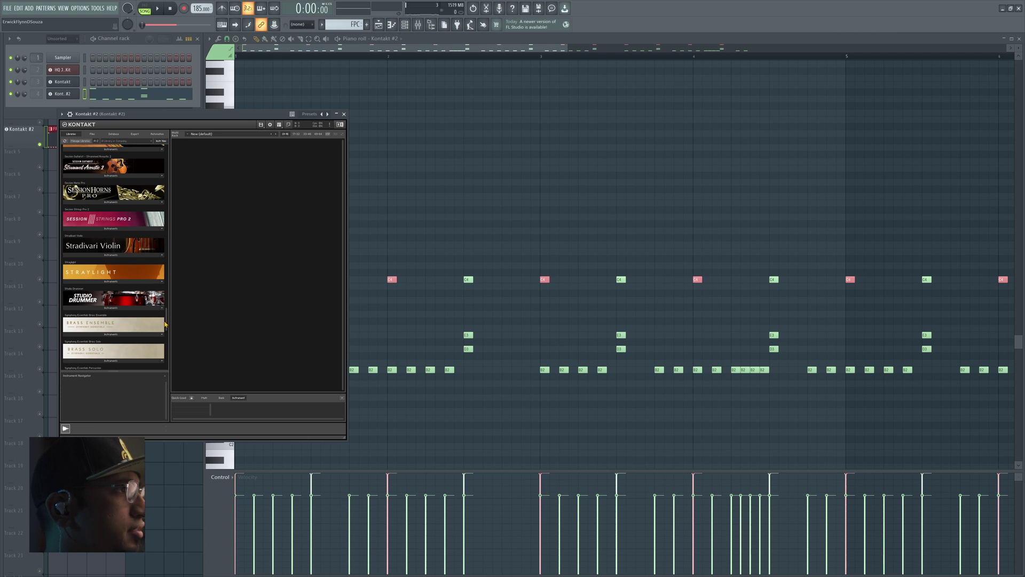
pyautogui.scroll(-2, 133, 299)
pyautogui.click(111, 280)
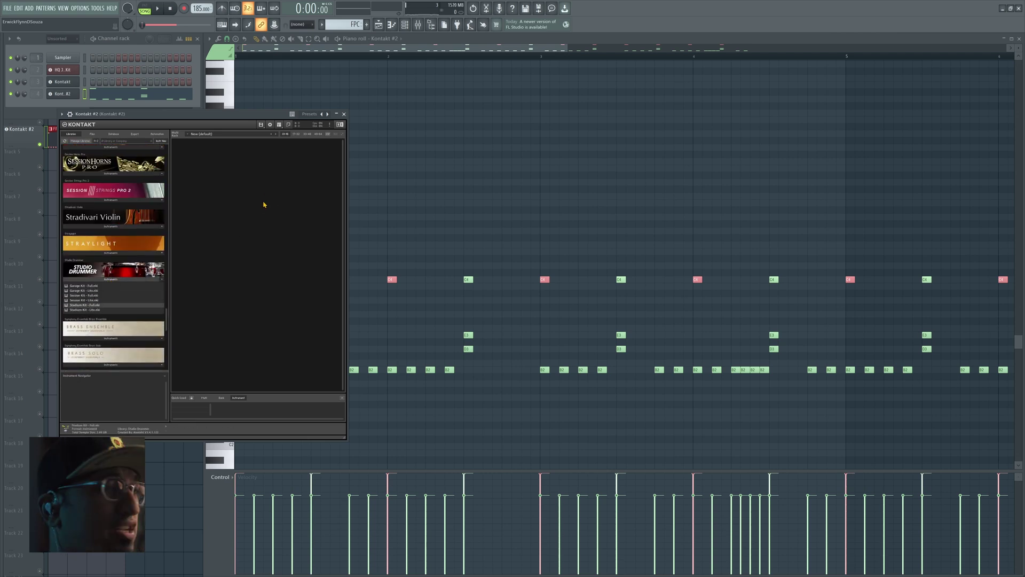
# - Select all C3 kick notes and raise their velocities to maximum across the whole pattern
pyautogui.press('space')
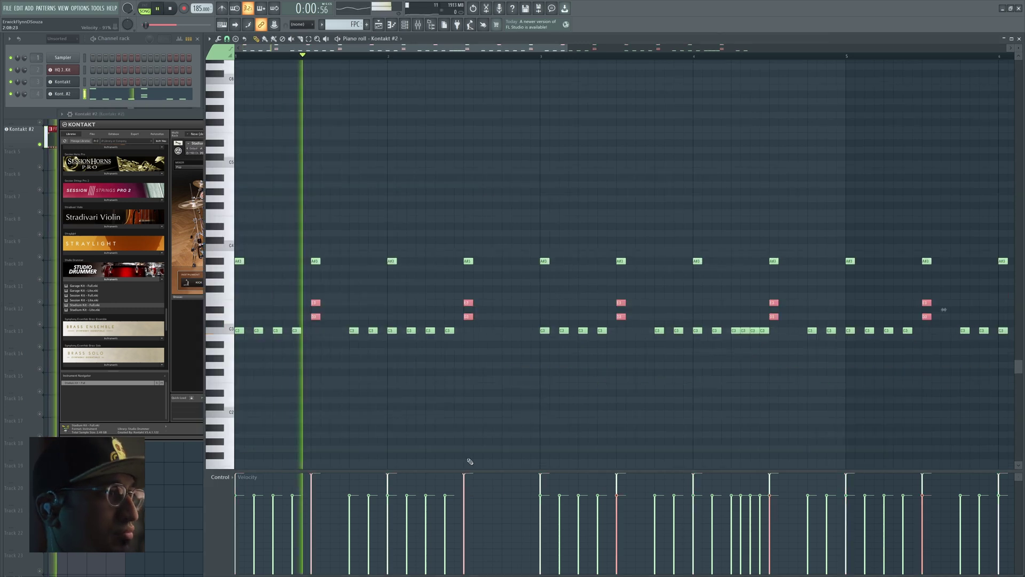
pyautogui.hscroll(2, 625, 264)
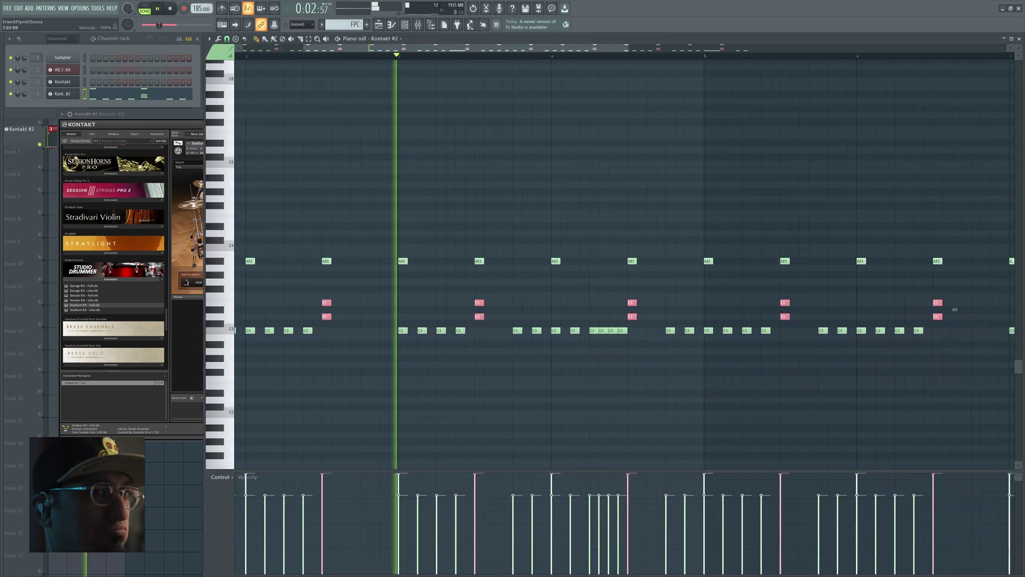
pyautogui.moveTo(746, 441); pyautogui.dragTo(371, 409)
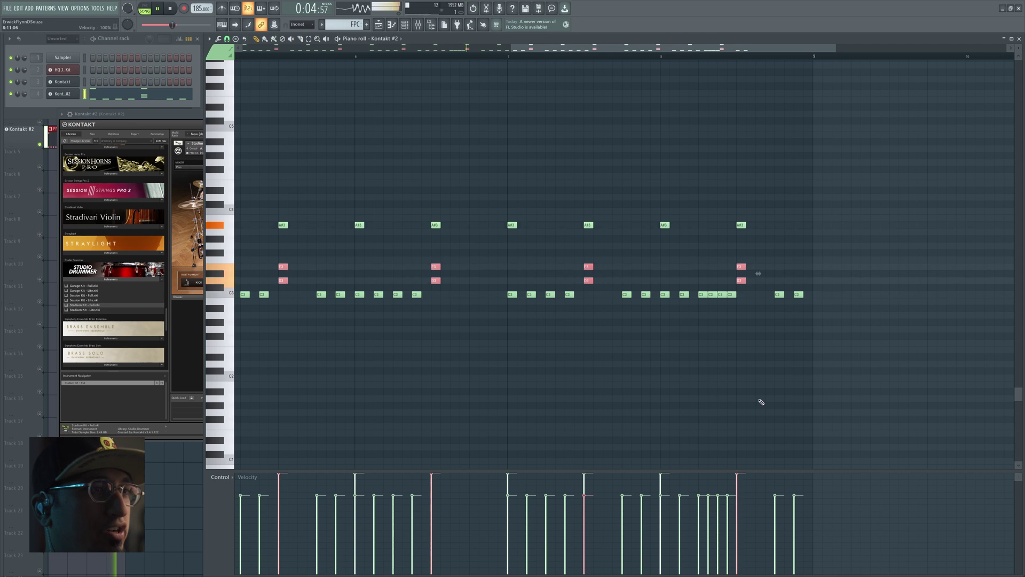
pyautogui.moveTo(523, 376); pyautogui.dragTo(769, 393)
pyautogui.keyDown('ctrl'); pyautogui.click(230, 323); pyautogui.keyUp('ctrl')
pyautogui.moveTo(237, 494)
pyautogui.mouseDown()
pyautogui.moveTo(235, 447)
pyautogui.moveTo(543, 337)
pyautogui.moveTo(1023, 337)
pyautogui.moveTo(1013, 338)
pyautogui.mouseUp()
pyautogui.moveTo(897, 345); pyautogui.dragTo(547, 330)
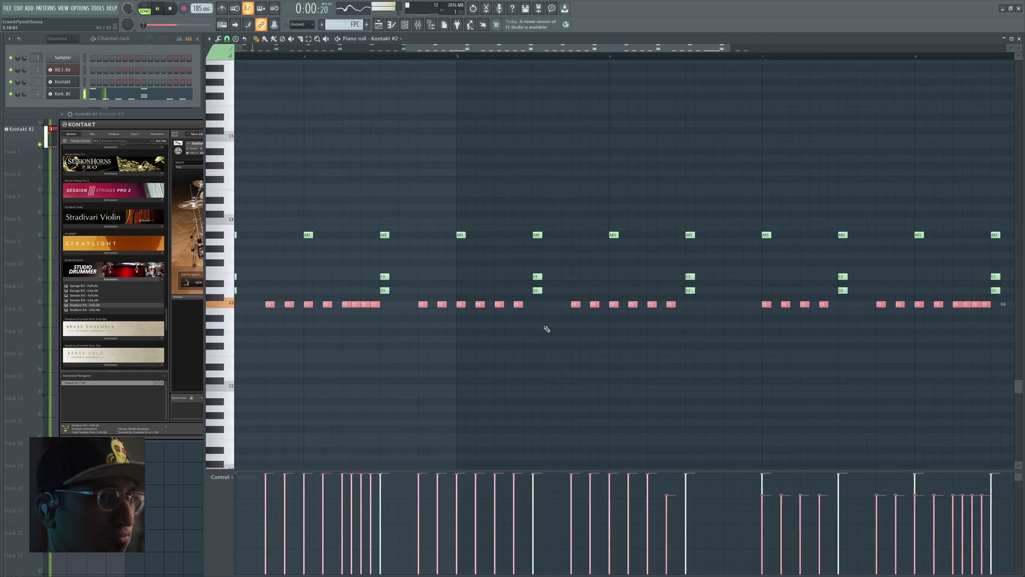
pyautogui.moveTo(727, 387); pyautogui.dragTo(820, 345)
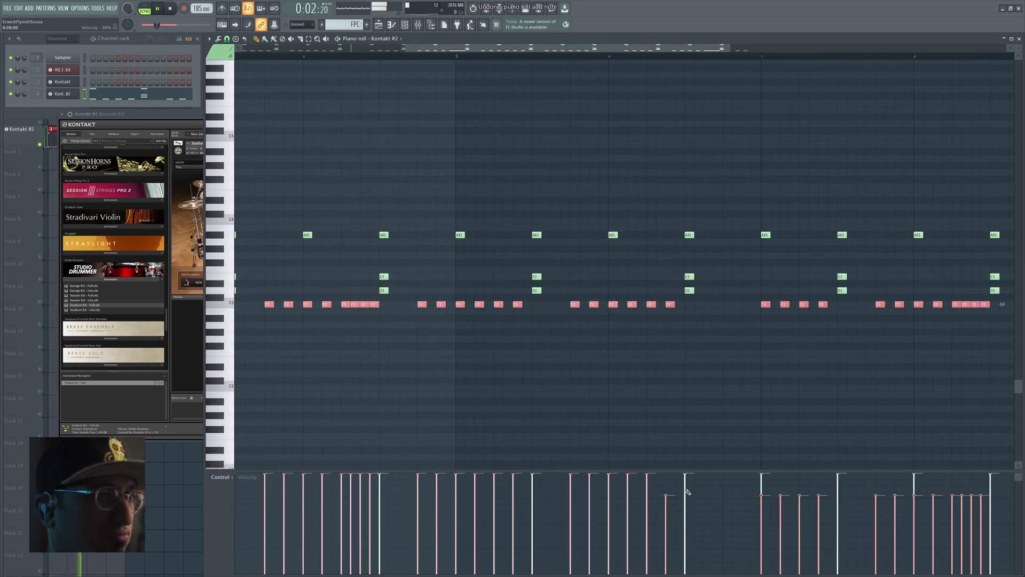
pyautogui.scroll(-3, 681, 387)
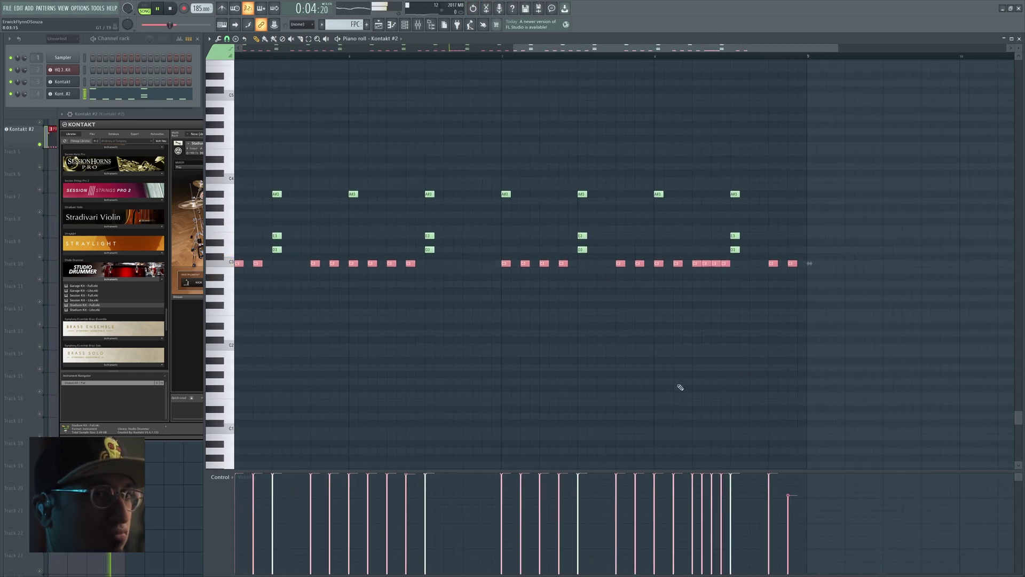
pyautogui.scroll(2, 430, 343)
pyautogui.press('space')
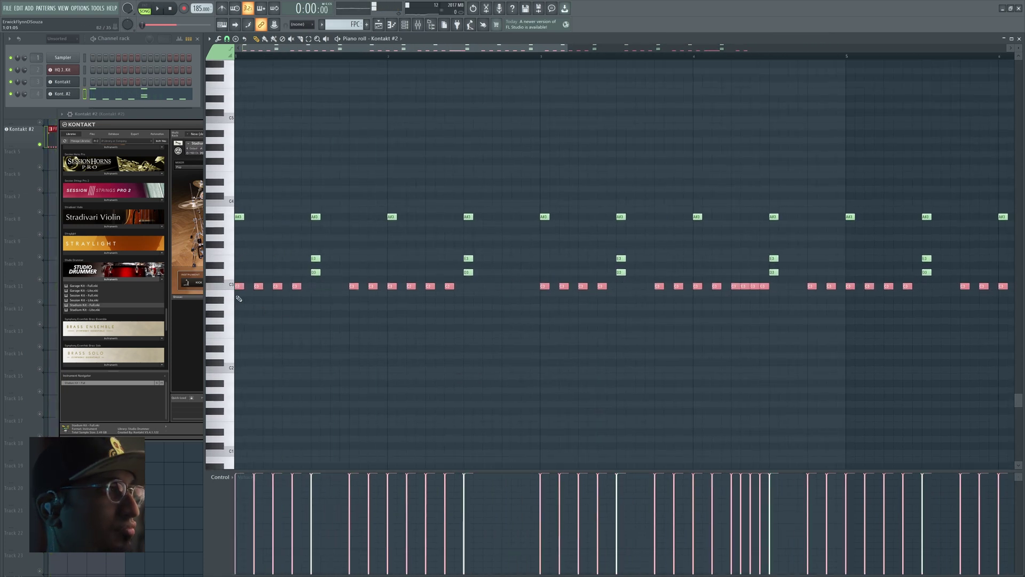
# - Randomize the velocity levels of the selected C3 kick notes slightly and accept the result
pyautogui.click(218, 39)
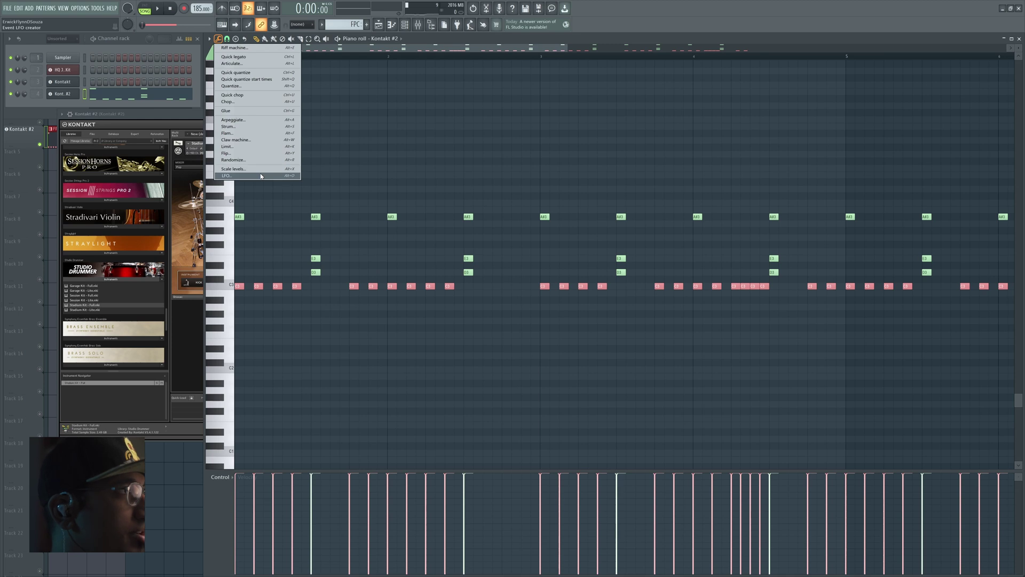
pyautogui.click(251, 160)
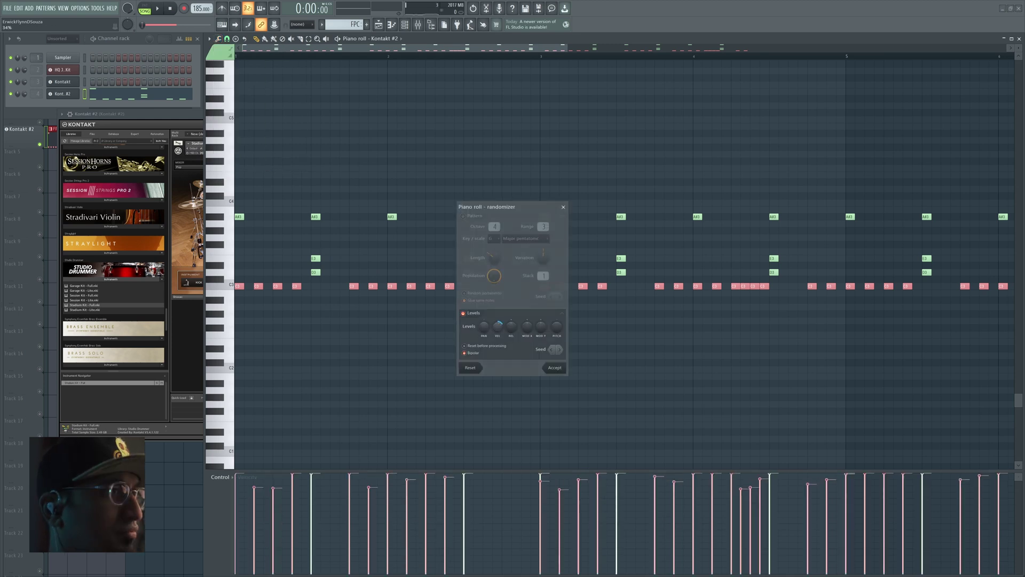
pyautogui.press('space')
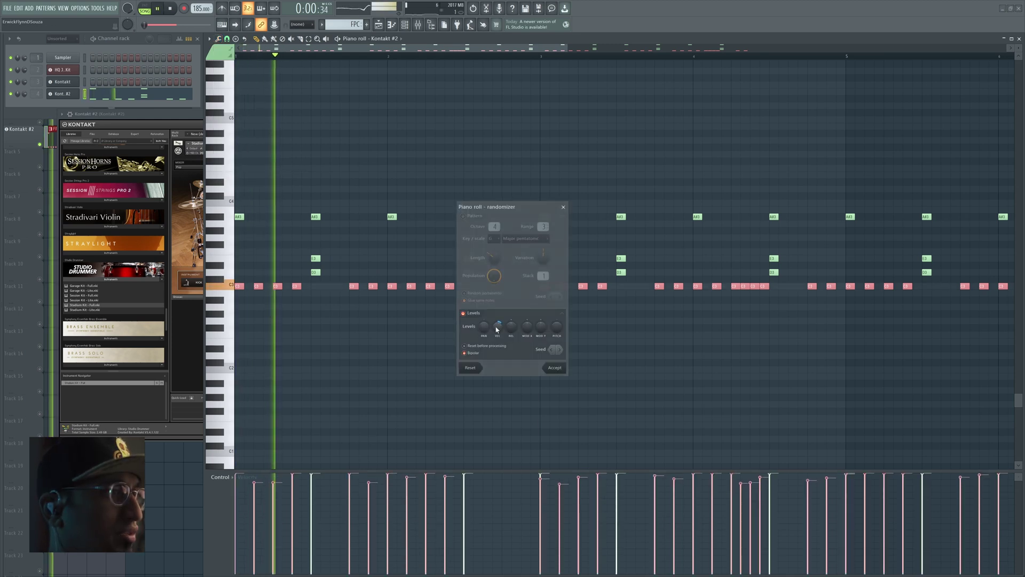
pyautogui.click(555, 368)
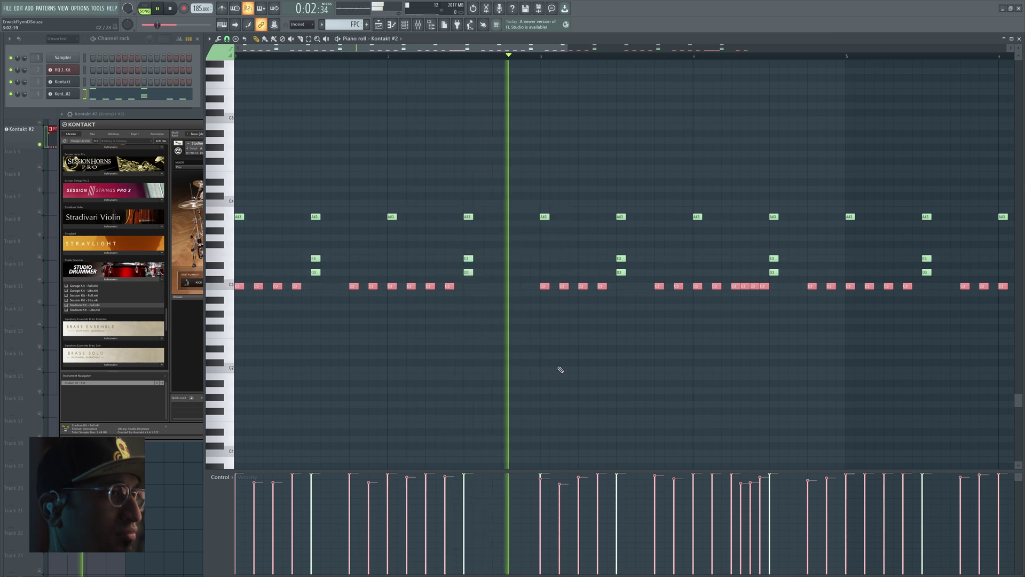
# - Add D#3 notes on every third kick after the one at the start of bar 9, up to the run's last kick
pyautogui.scroll(-1, 611, 382)
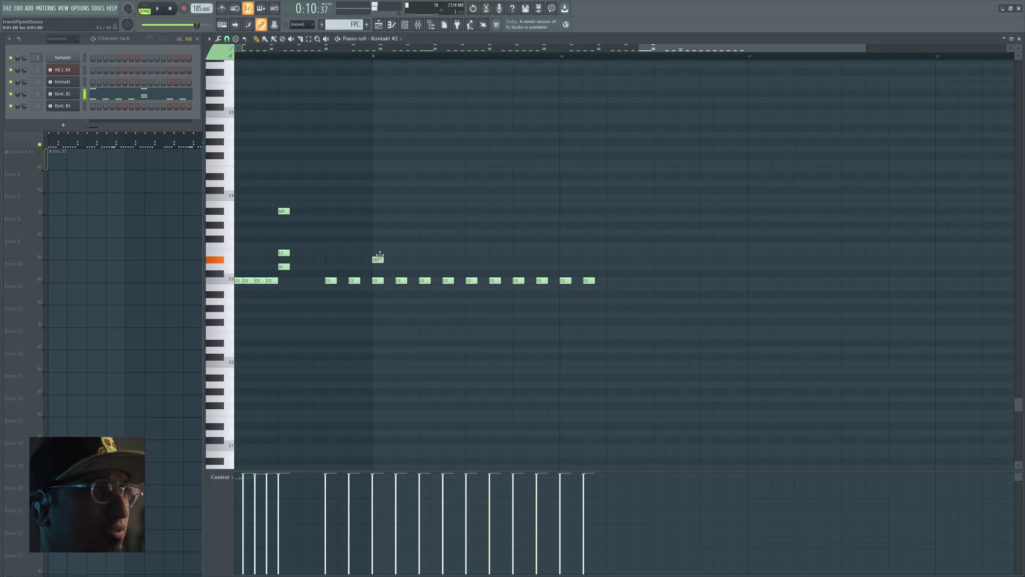
pyautogui.click(424, 259)
pyautogui.press('space')
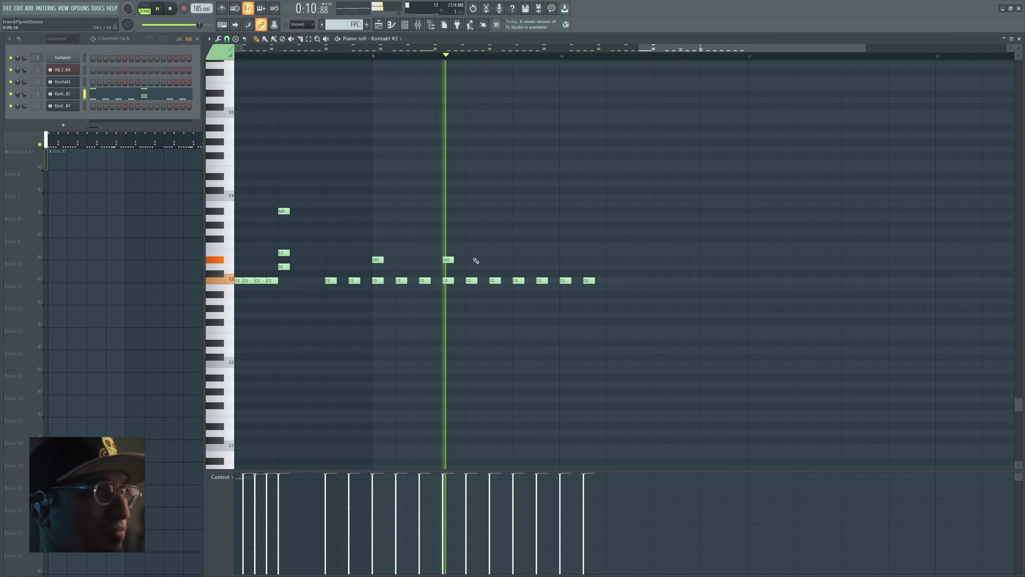
pyautogui.click(518, 260)
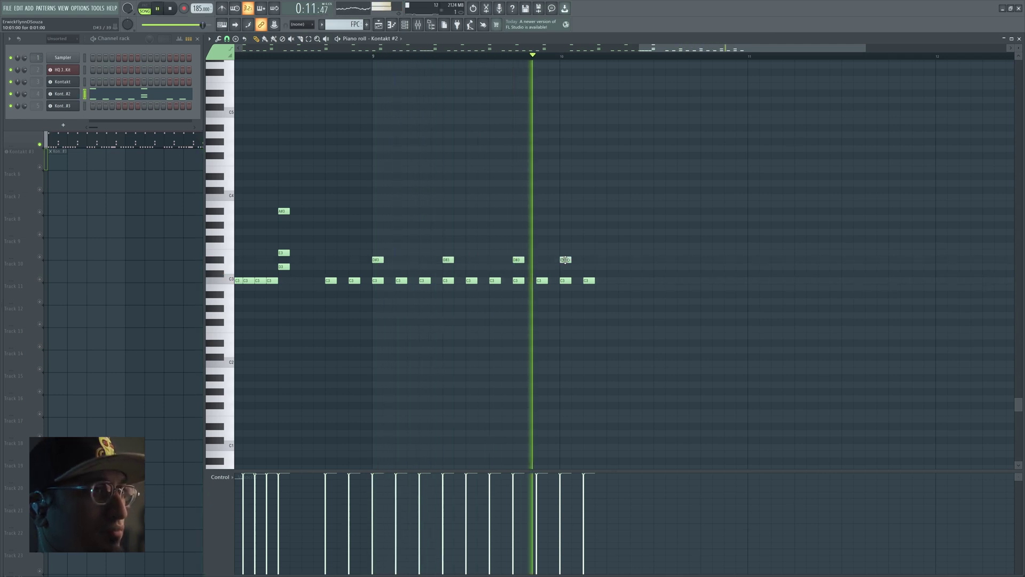
pyautogui.click(587, 260)
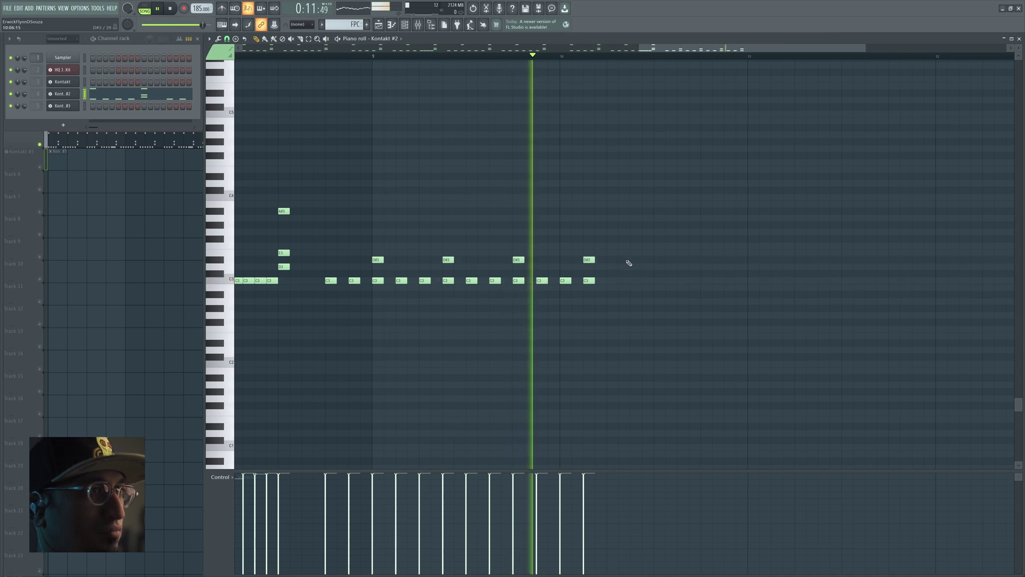
pyautogui.press('space')
pyautogui.press('space')
# - Duplicate the C3 kick run from bar 9 to extend it into bar 11 and align the fifth D#3 note with its kick
pyautogui.moveTo(621, 289); pyautogui.dragTo(376, 278)
pyautogui.hotkey('ctrl', 'b')
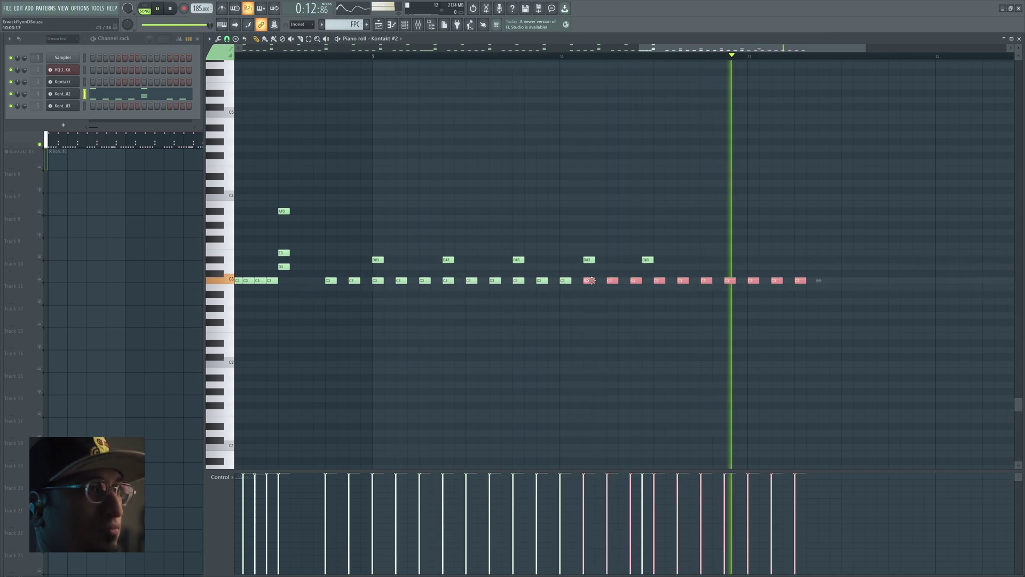
pyautogui.moveTo(730, 247); pyautogui.dragTo(628, 260)
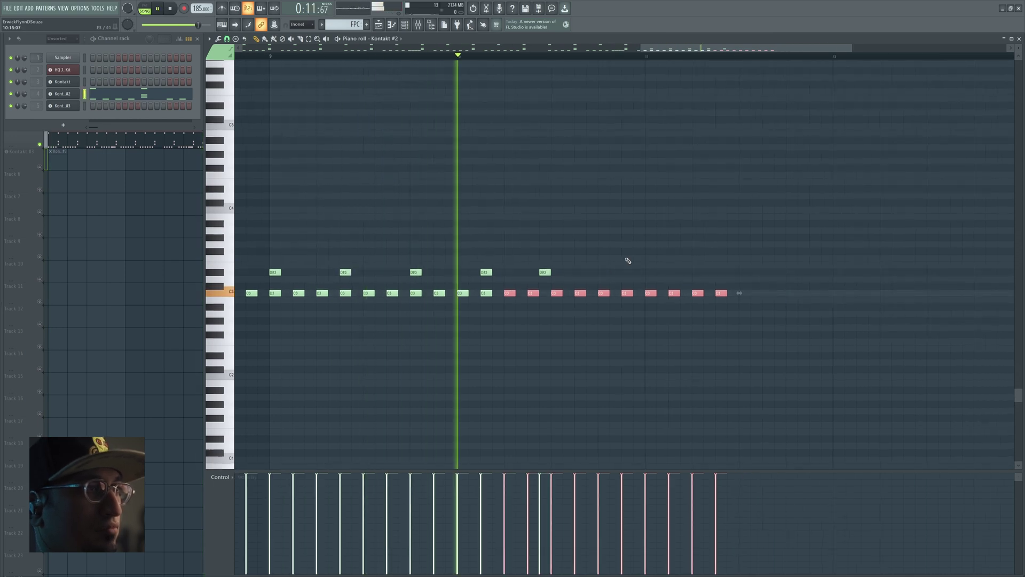
pyautogui.click(545, 273)
pyautogui.moveTo(546, 272); pyautogui.dragTo(558, 273)
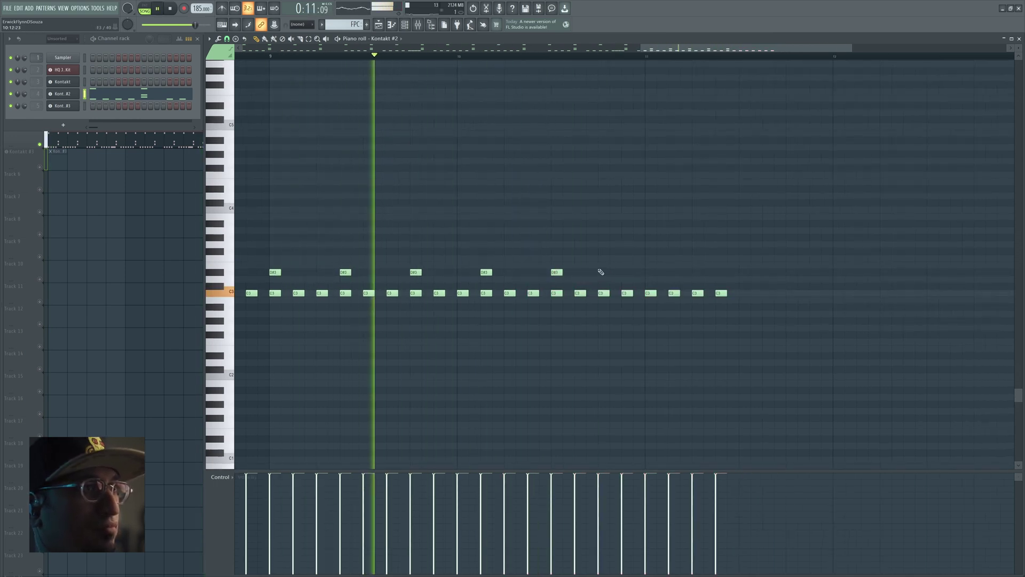
# - Continue the D#3 notes on every third kick from late bar 10 through bar 11
pyautogui.click(627, 272)
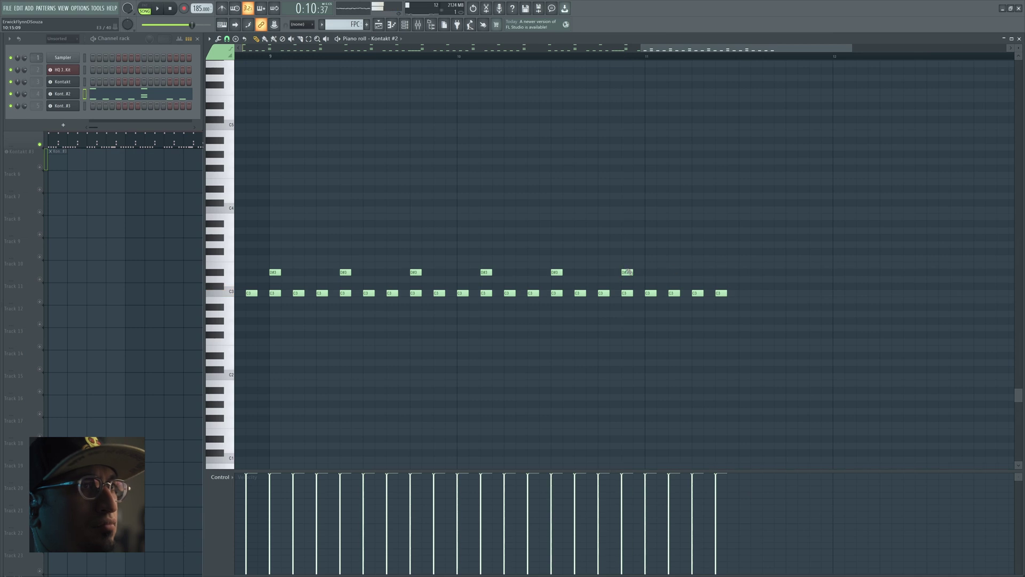
pyautogui.click(705, 273)
pyautogui.moveTo(700, 275); pyautogui.dragTo(689, 274)
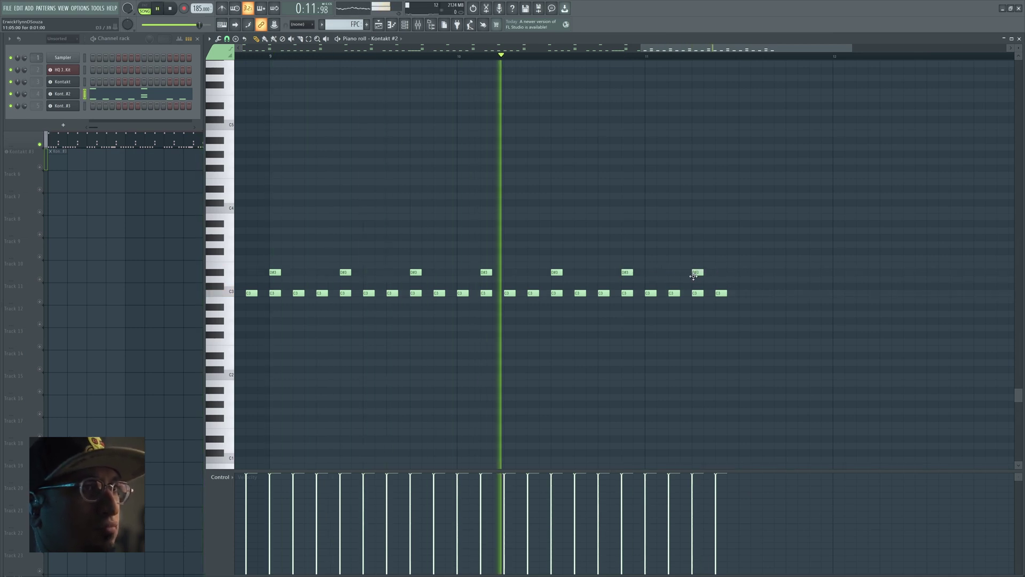
pyautogui.press('space')
pyautogui.click(762, 273)
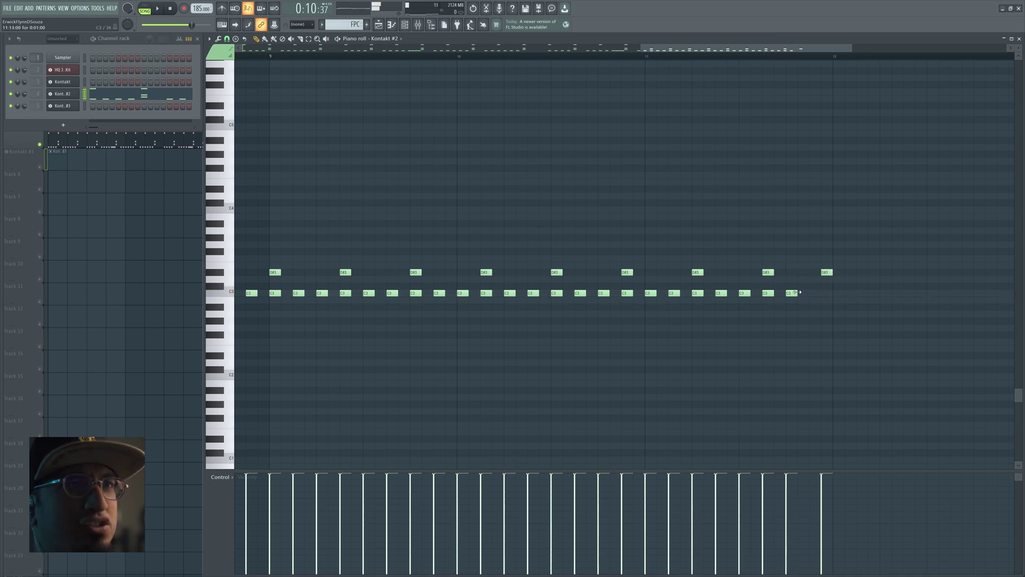
# - Place A#3 cymbal notes every half bar from the middle of bar 9 to the middle of bar 11
pyautogui.moveTo(560, 266); pyautogui.dragTo(486, 230)
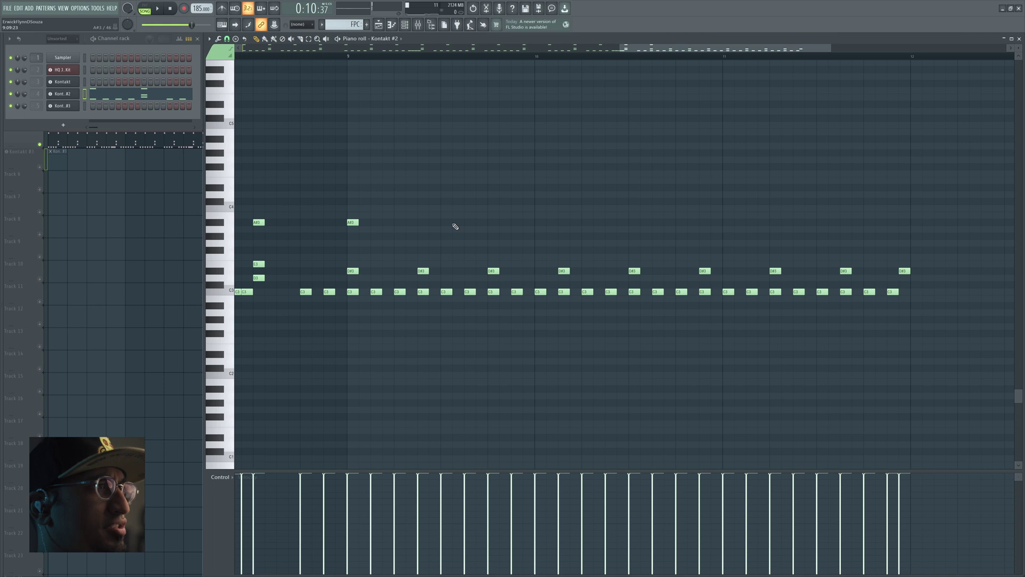
pyautogui.click(539, 223)
pyautogui.click(632, 223)
pyautogui.click(727, 228)
pyautogui.moveTo(728, 228); pyautogui.dragTo(728, 222)
pyautogui.click(822, 223)
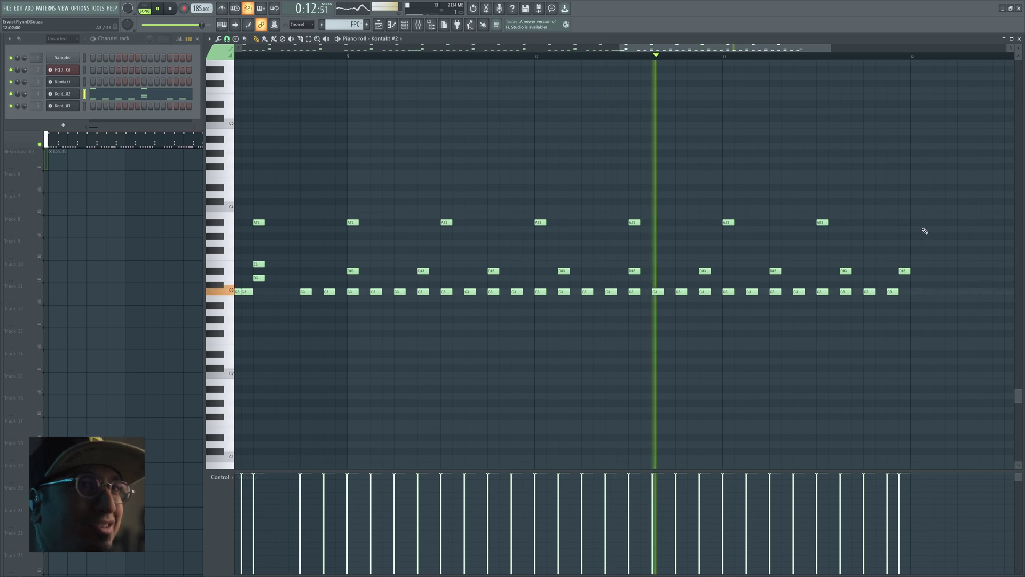
# - Try to loop bars 9 to 11 by selecting their notes and marking that range on the piano roll timeline
pyautogui.moveTo(926, 282); pyautogui.dragTo(348, 308)
pyautogui.moveTo(355, 58); pyautogui.dragTo(914, 103)
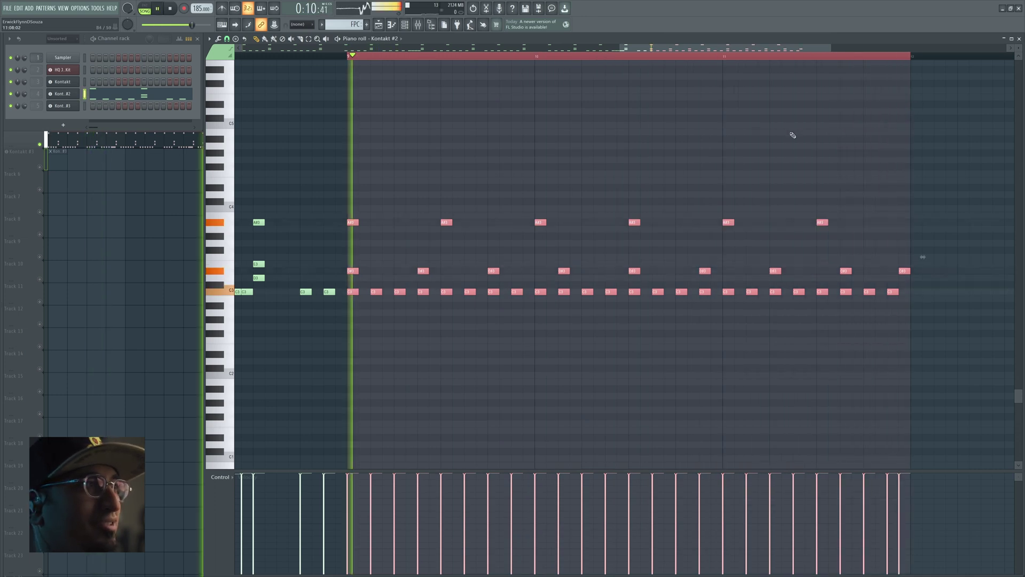
pyautogui.click(219, 38)
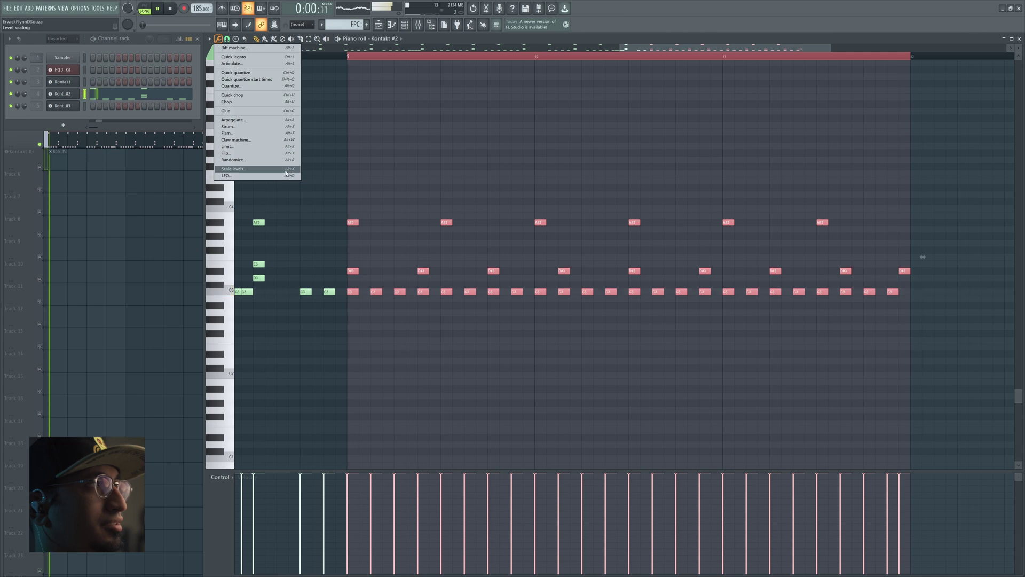
pyautogui.click(427, 152)
# - Mark bars 9 to 11 as the loop range on the playlist timeline and play it
pyautogui.click(151, 219)
pyautogui.press('space')
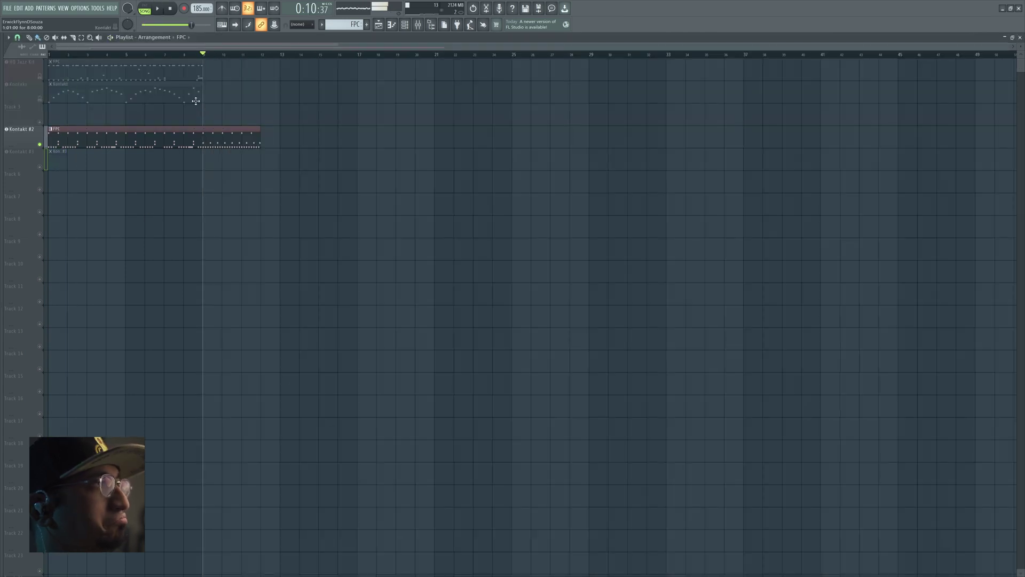
pyautogui.moveTo(203, 55); pyautogui.dragTo(268, 56)
pyautogui.press('space')
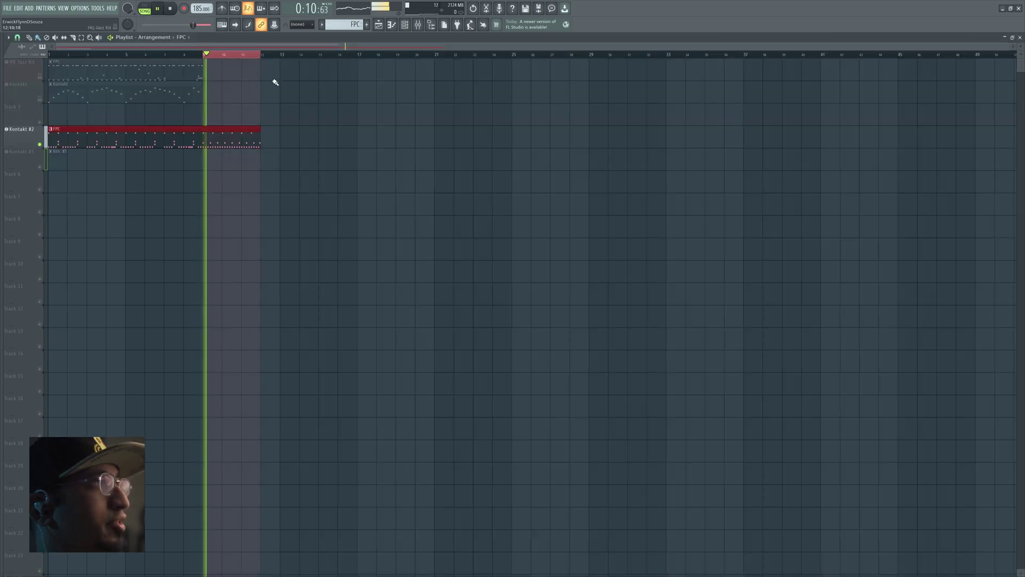
# - Select the C3 kick notes in bars 9 to 11 in the piano roll and randomize their velocity levels
pyautogui.doubleClick(251, 134)
pyautogui.moveTo(651, 186); pyautogui.dragTo(1009, 208)
pyautogui.moveTo(540, 215); pyautogui.dragTo(497, 214)
pyautogui.moveTo(376, 311); pyautogui.dragTo(936, 334)
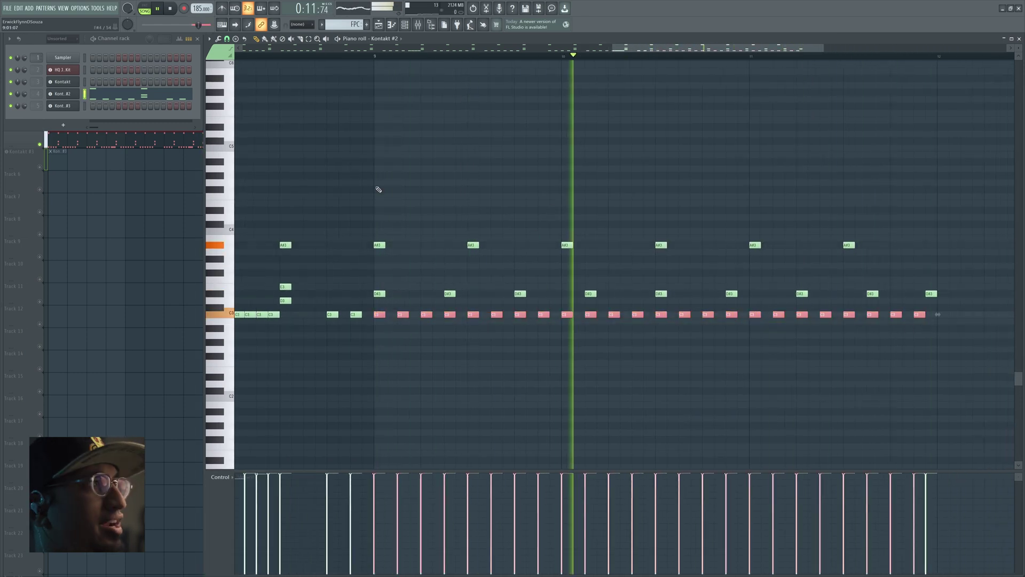
pyautogui.click(220, 39)
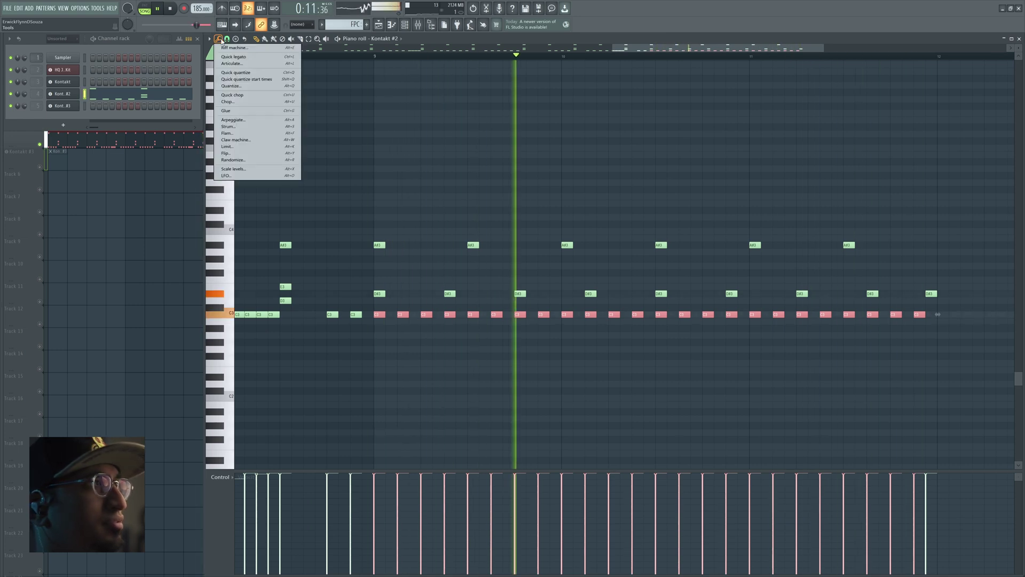
pyautogui.click(276, 160)
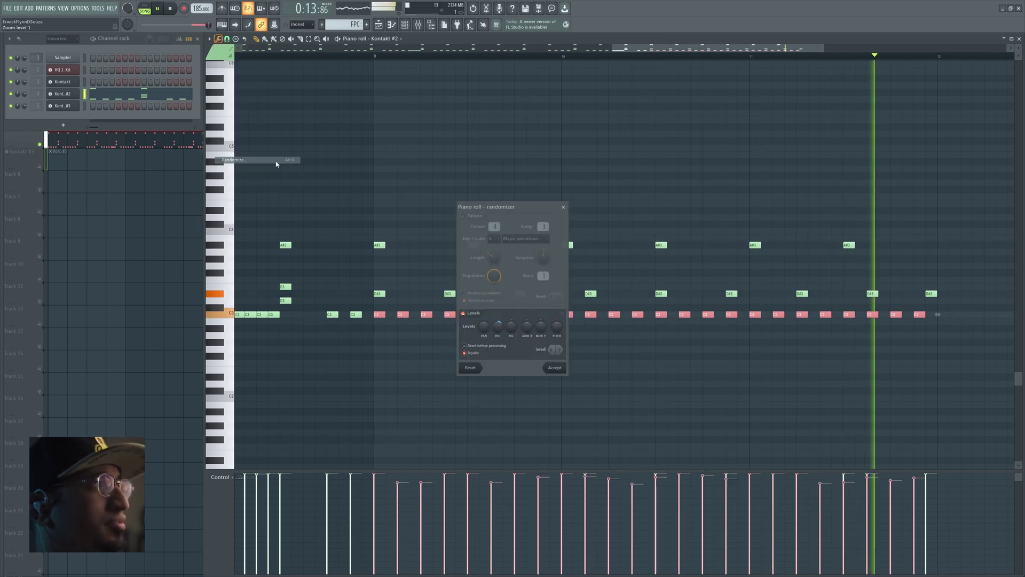
pyautogui.click(553, 367)
# - Duplicate the bar 9 to 11 notes into bars 12 to 14 and play the result
pyautogui.moveTo(397, 166); pyautogui.dragTo(331, 154)
pyautogui.moveTo(634, 318); pyautogui.dragTo(626, 253)
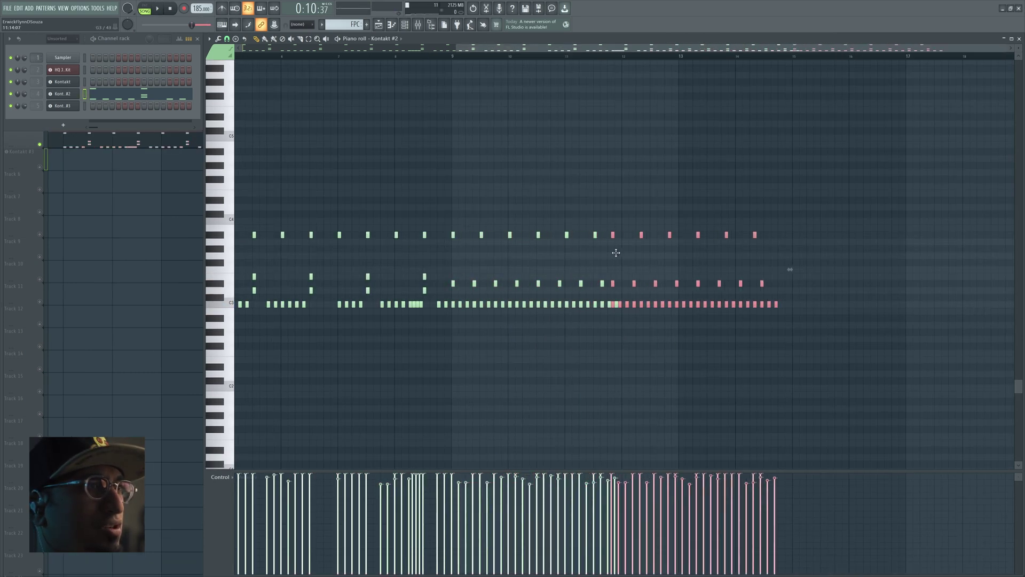
pyautogui.press('space')
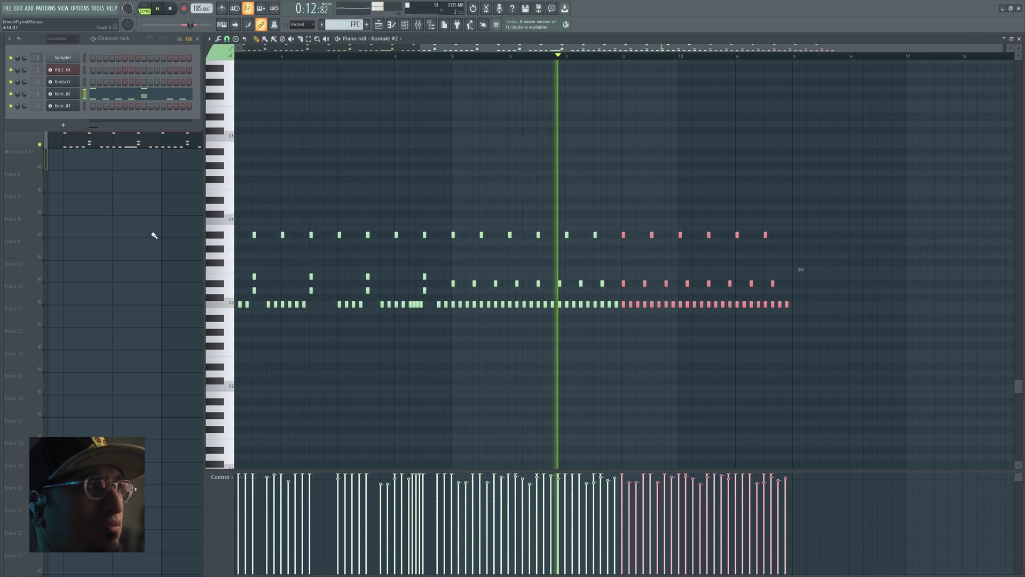
pyautogui.click(174, 224)
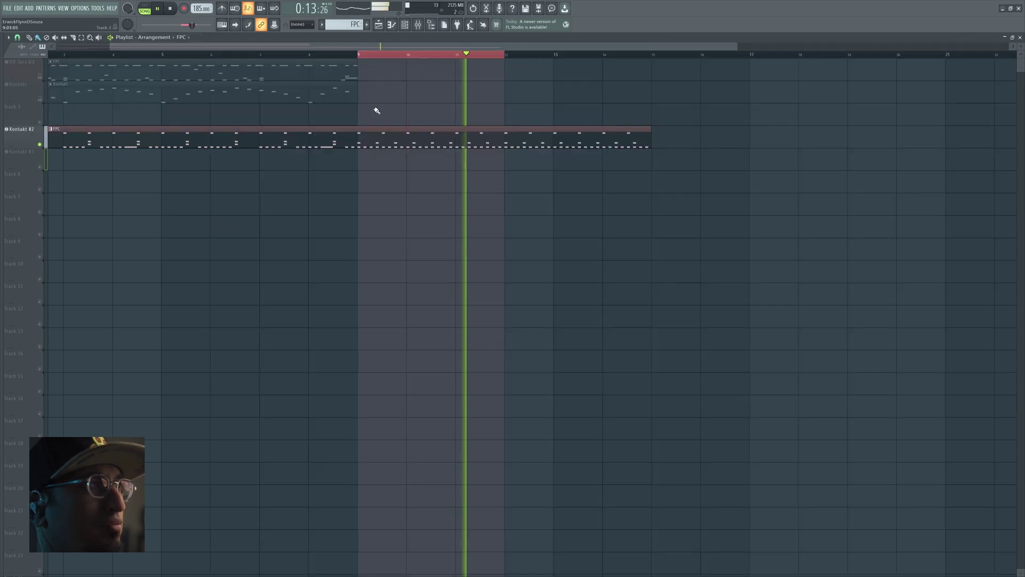
pyautogui.doubleClick(527, 144)
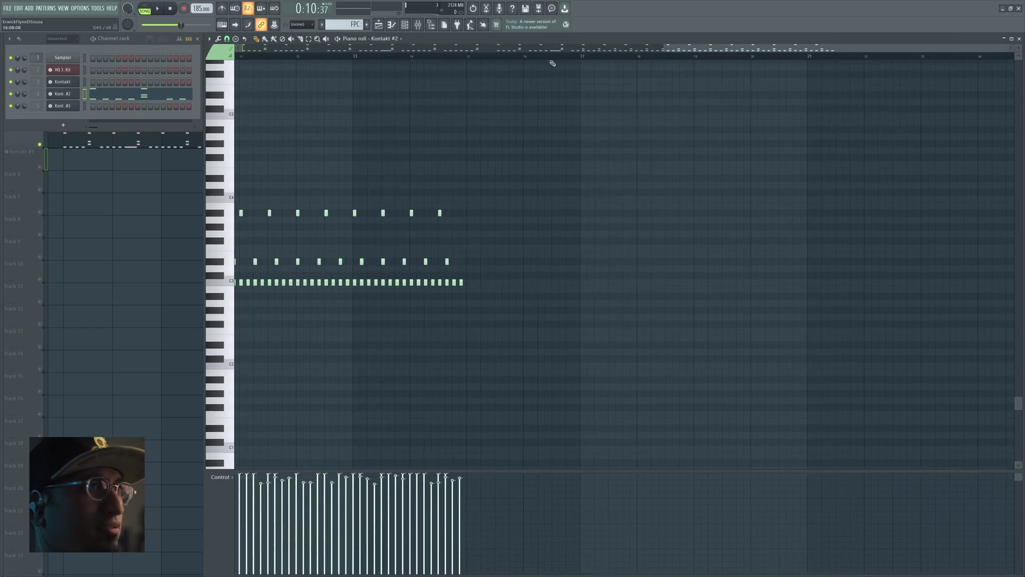
# - Set the playback start at bar 15 and audition opening C3 kick notes from its first beat
pyautogui.scroll(3, 552, 63)
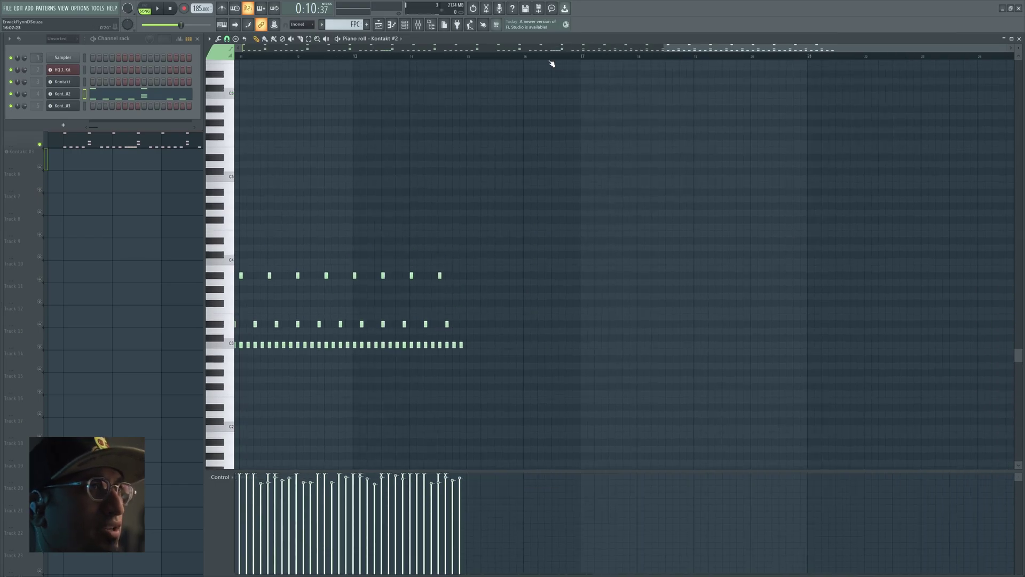
pyautogui.scroll(5, 554, 57)
pyautogui.moveTo(616, 115); pyautogui.dragTo(407, 139)
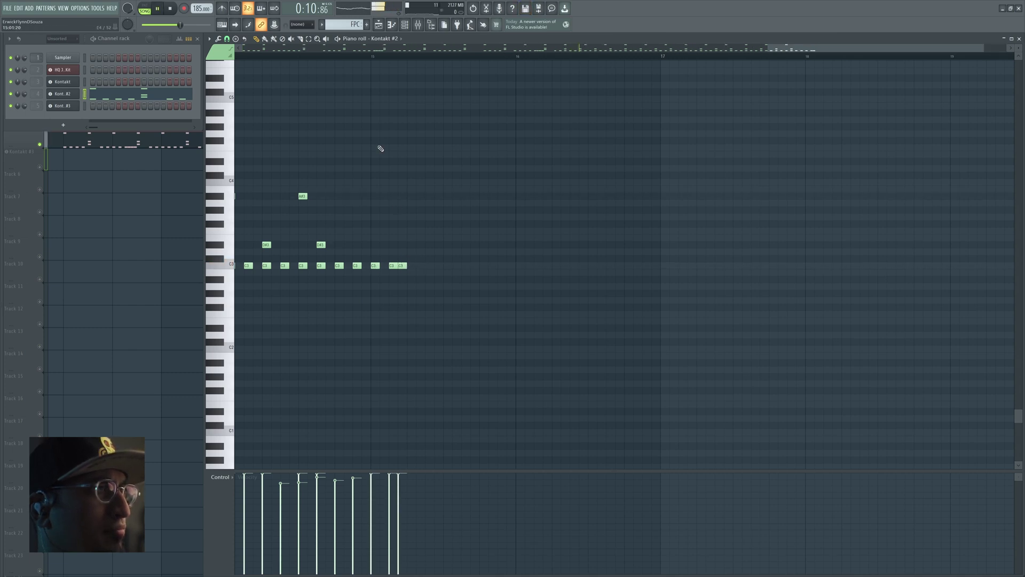
pyautogui.click(373, 58)
pyautogui.press('space')
pyautogui.press('space')
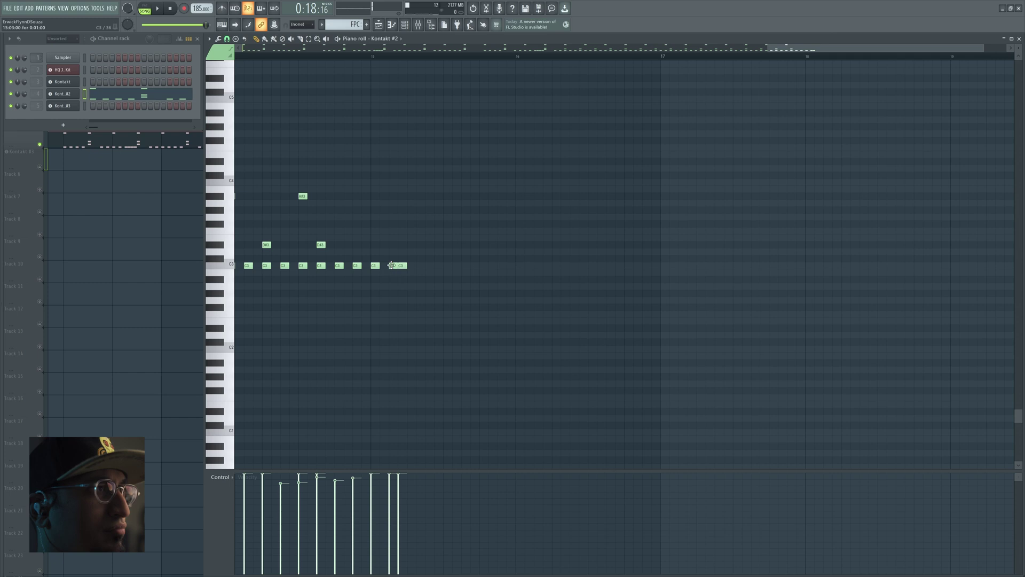
pyautogui.press('space')
pyautogui.press('space')
# - Try C3 kicks on steps 6 and 8 of bar 15, auditioning the rhythm between changes
pyautogui.click(431, 265)
pyautogui.press('space')
pyautogui.press('space')
pyautogui.moveTo(432, 265); pyautogui.dragTo(422, 266)
pyautogui.press('space')
pyautogui.click(440, 265)
pyautogui.press('space')
pyautogui.press('space')
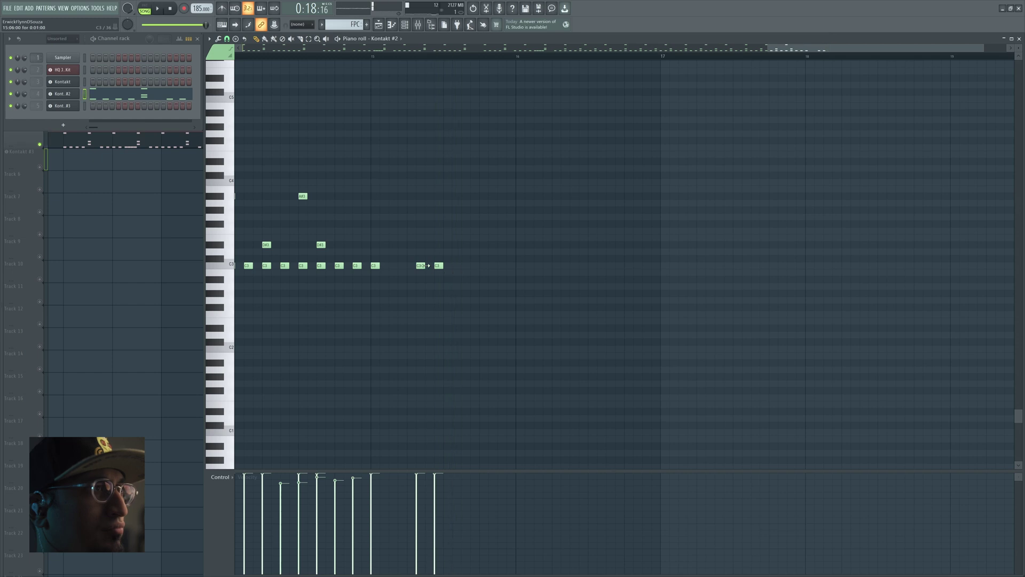
# - Try single C3 kicks on beats 3 and 4 of bar 15 in place of the step 6 and 8 kicks
pyautogui.rightClick(420, 265)
pyautogui.press('space')
pyautogui.moveTo(441, 266); pyautogui.dragTo(449, 266)
pyautogui.press('space')
pyautogui.press('space')
pyautogui.press('space')
pyautogui.click(482, 266)
pyautogui.press('space')
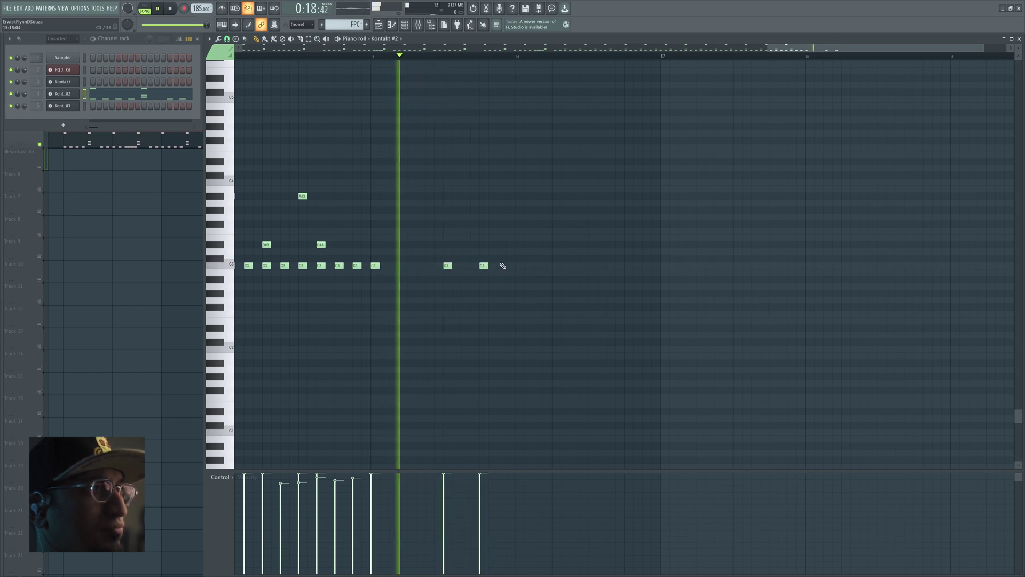
pyautogui.press('space')
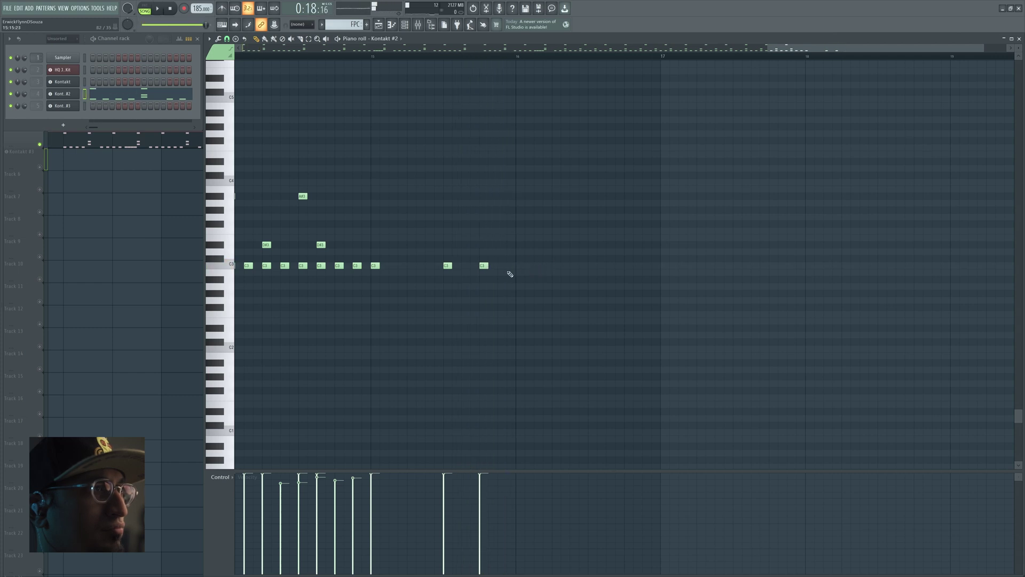
# - Try C3 kicks on beats 1, 3 and 4 of bar 16 and play from bar 15
pyautogui.click(591, 266)
pyautogui.click(627, 266)
pyautogui.press('space')
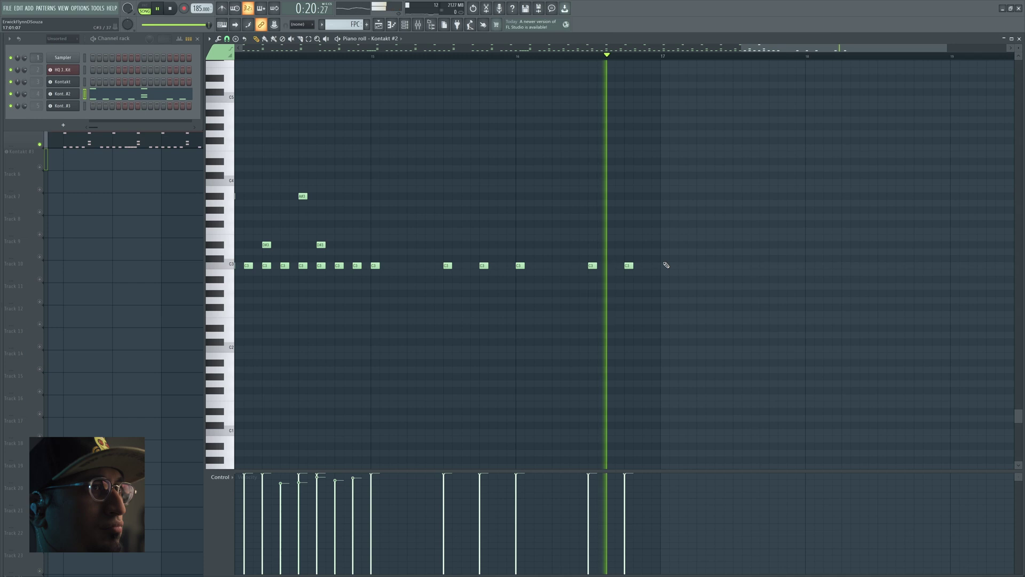
pyautogui.press('space')
pyautogui.press('space')
# - Try shifting the bar 15 kicks to beats 2 and 3, and to steps 9 and 11, auditioning each version
pyautogui.moveTo(426, 266); pyautogui.dragTo(408, 266)
pyautogui.press('space')
pyautogui.press('space')
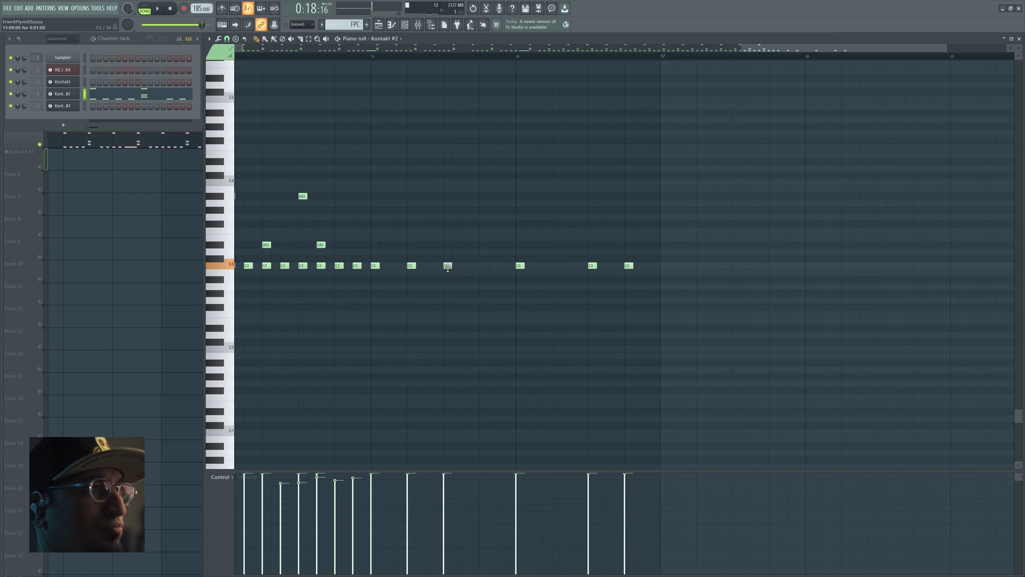
pyautogui.press('space')
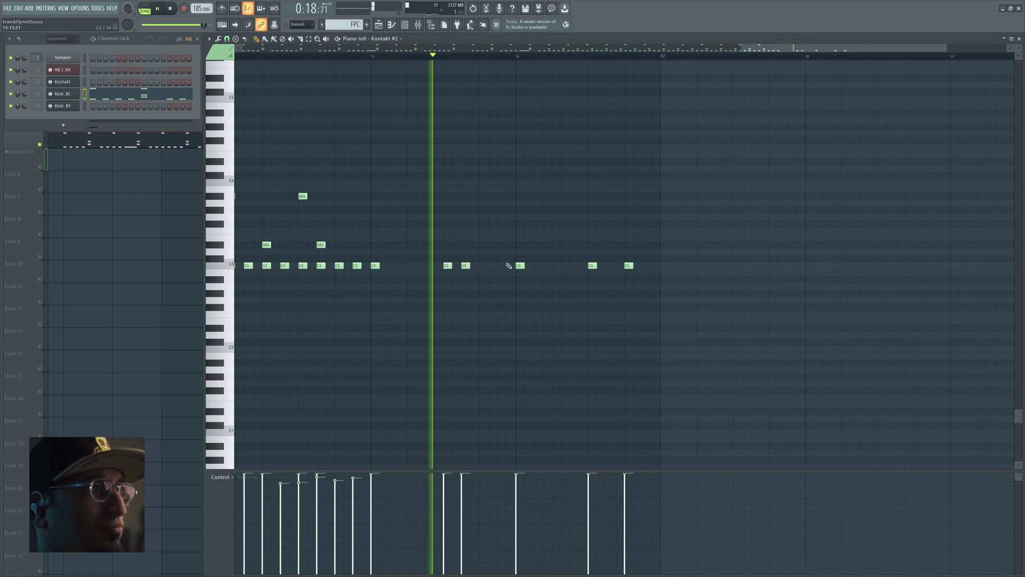
pyautogui.press('space')
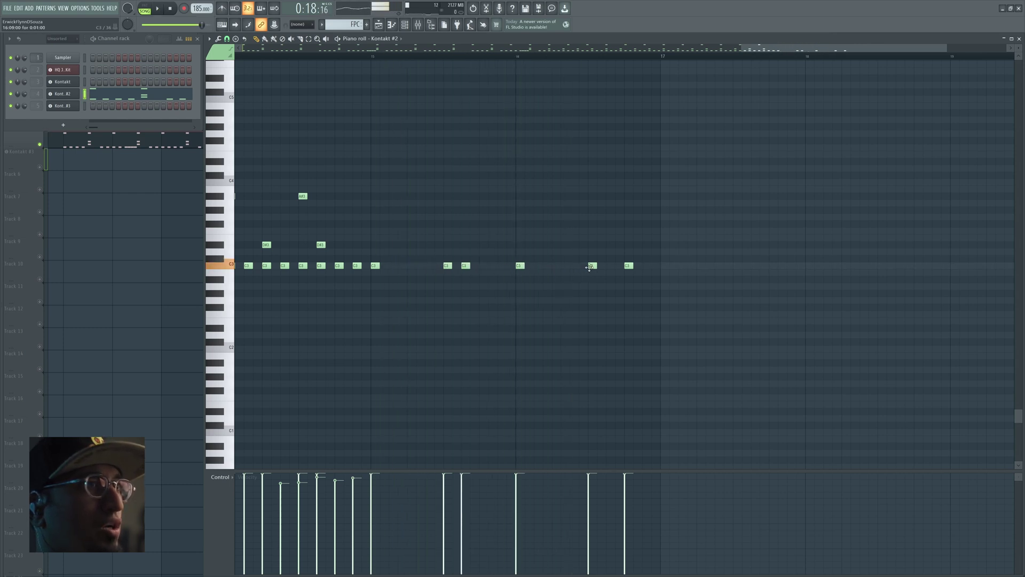
# - Try closely spaced C3 kick pairs on steps 5 and 6 of bar 15 and steps 9 and 10 of bar 16
pyautogui.moveTo(628, 266); pyautogui.dragTo(610, 266)
pyautogui.press('space')
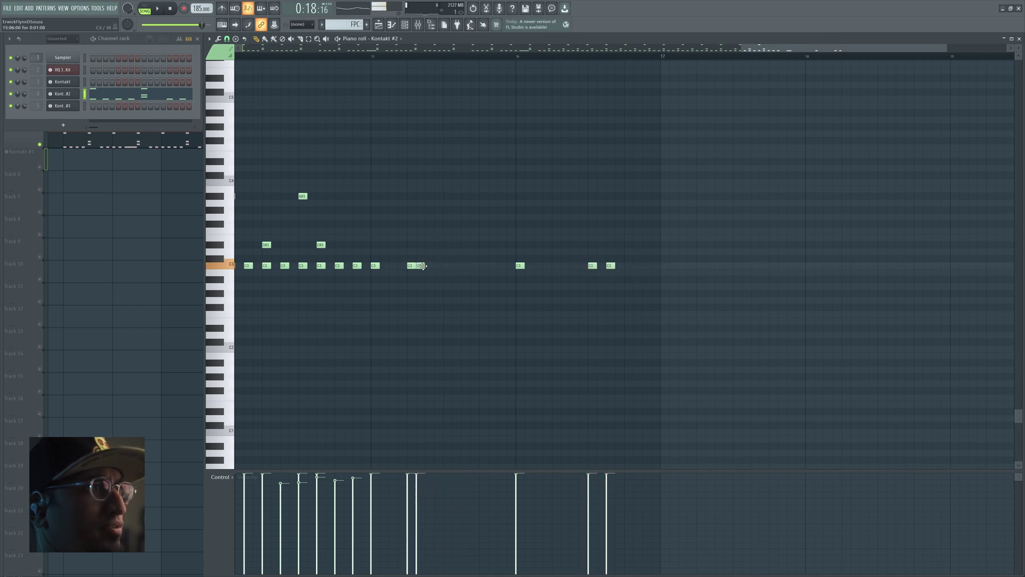
pyautogui.press('space')
pyautogui.click(607, 267)
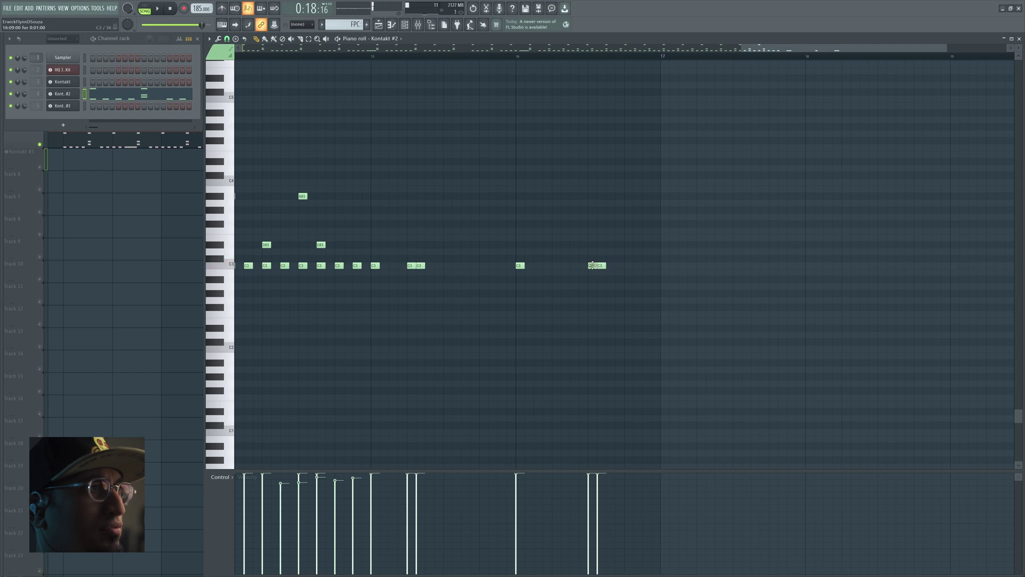
# - Rework the bar 15 kick pair into one C3 kick on beat 3 and delete bar 16's first kick
pyautogui.rightClick(409, 265)
pyautogui.click(420, 266)
pyautogui.click(429, 266)
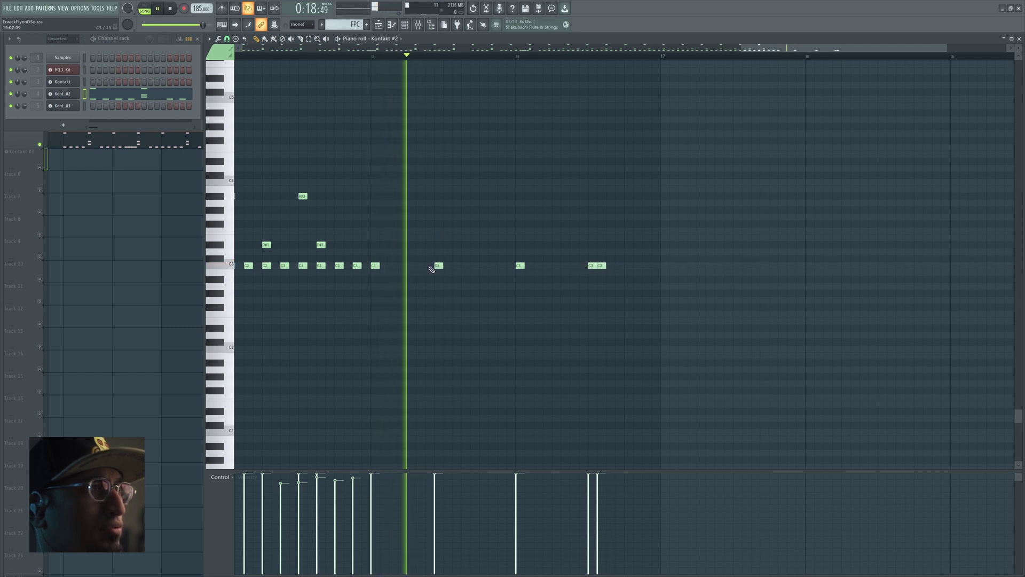
pyautogui.click(520, 266)
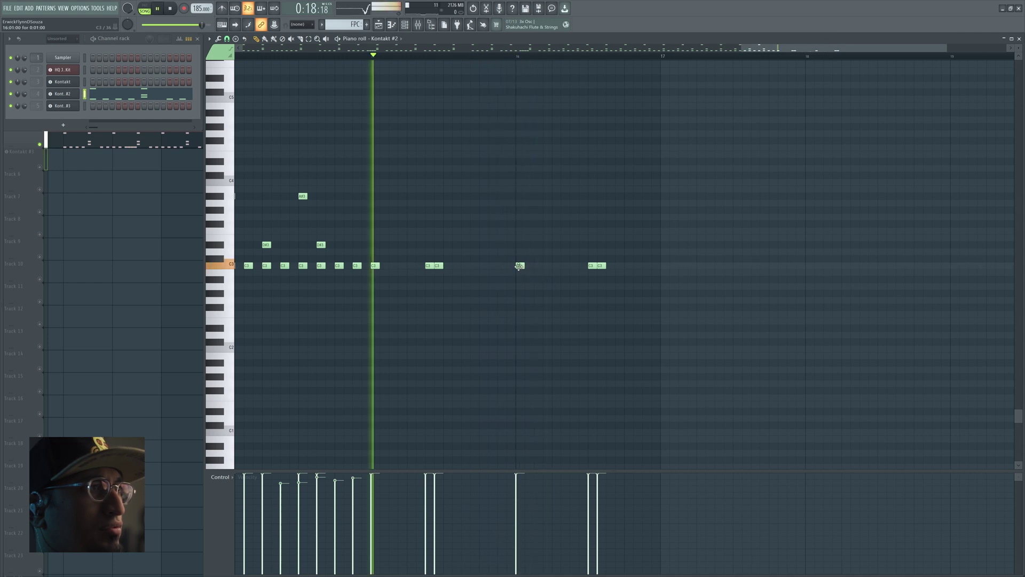
pyautogui.rightClick(482, 266)
pyautogui.rightClick(430, 266)
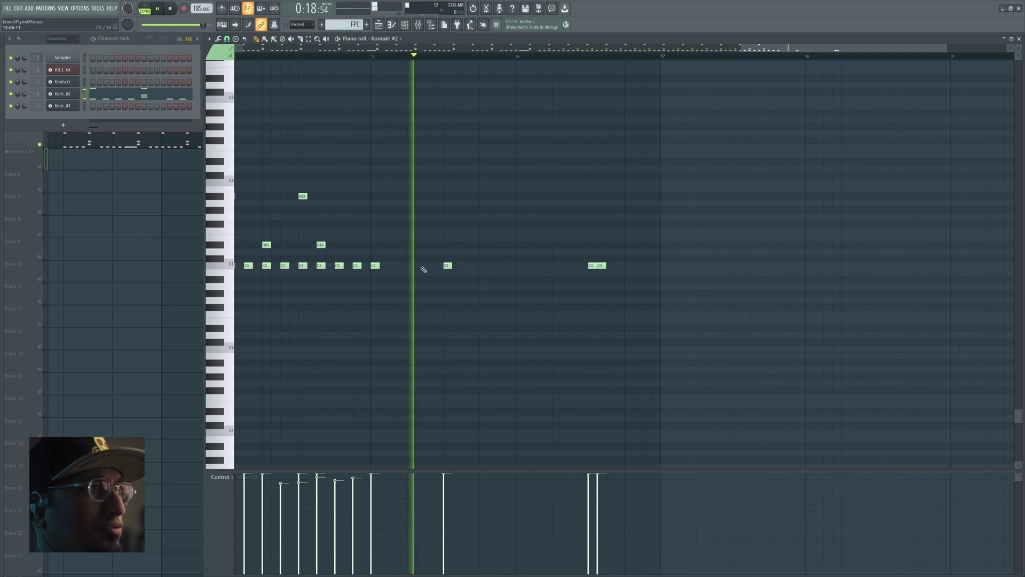
# - Place a C3 kick pair on steps 5 and 6 of bar 15 and E3 snare hits on steps 3 and 7
pyautogui.click(422, 265)
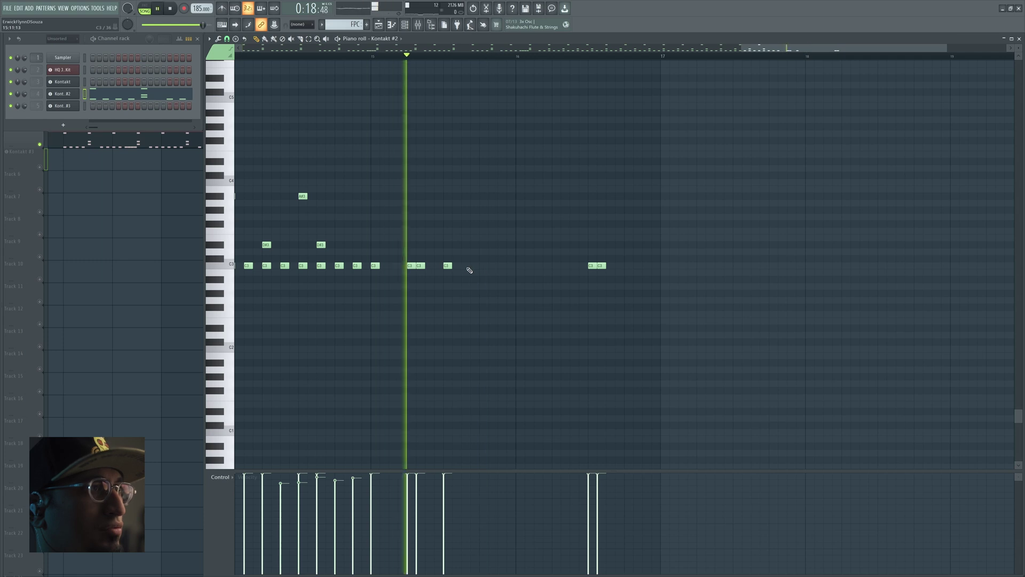
pyautogui.press('space')
pyautogui.press('space')
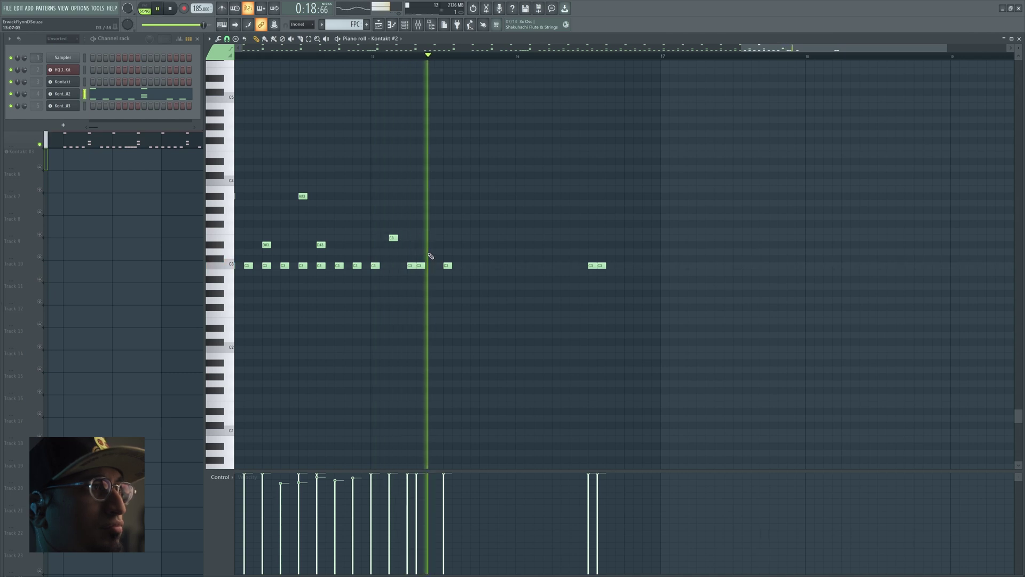
pyautogui.press('space')
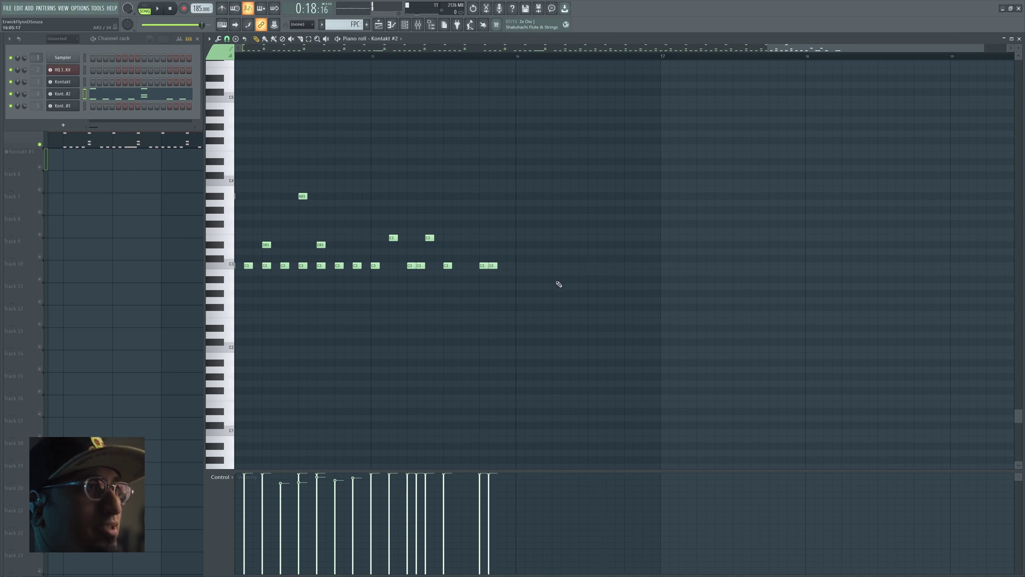
# - Duplicate the bar 15 kick pattern into bar 16 and deselect the copied notes
pyautogui.moveTo(383, 275); pyautogui.dragTo(374, 262)
pyautogui.hotkey('ctrl', 'b')
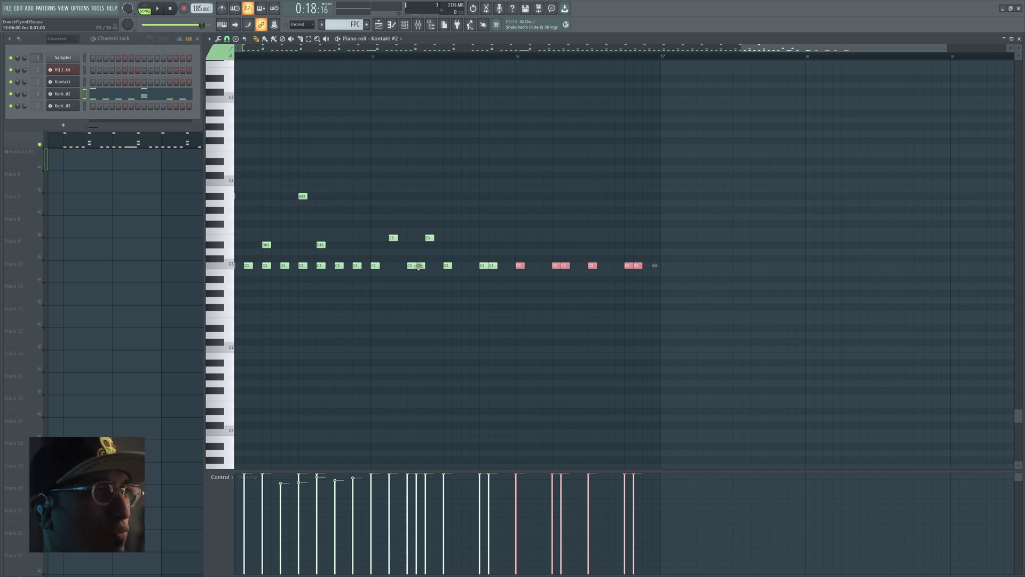
pyautogui.hotkey('ctrl', 'd')
# - Continue the E3 snare hits every quarter bar from step 11 of bar 15 to step 15 of bar 16
pyautogui.press('space')
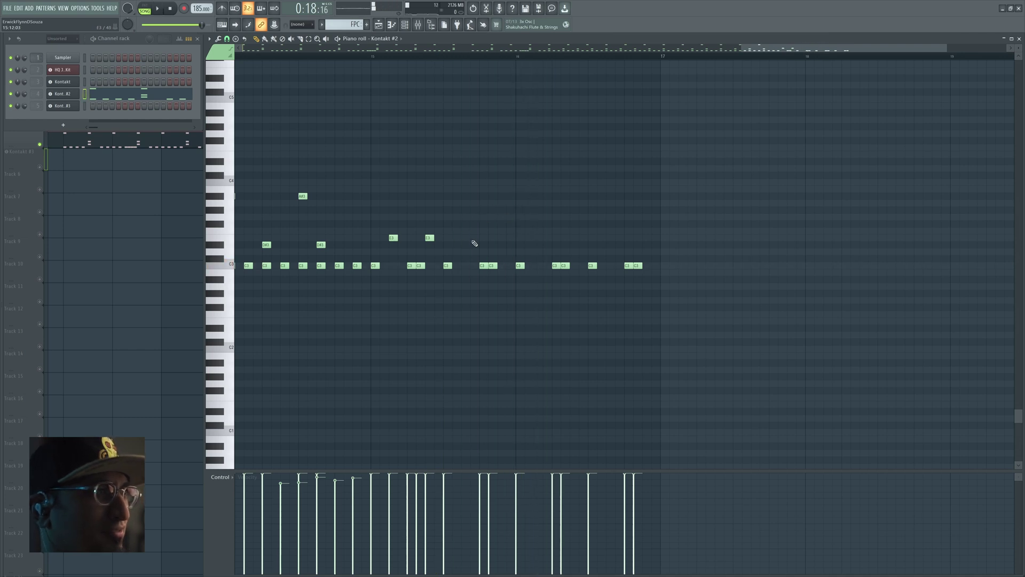
pyautogui.click(467, 238)
pyautogui.click(499, 238)
pyautogui.click(545, 237)
pyautogui.moveTo(545, 237); pyautogui.dragTo(538, 238)
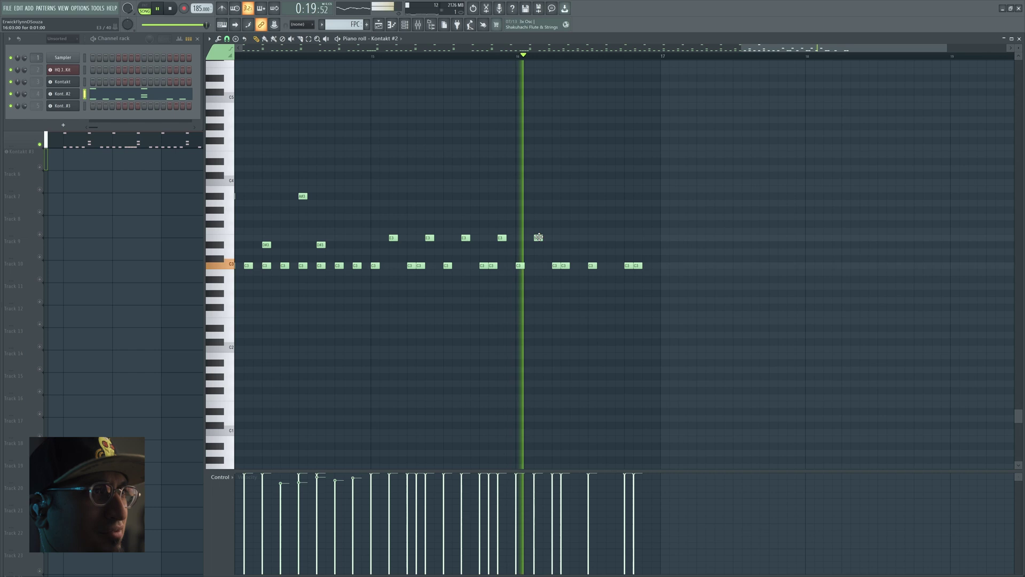
pyautogui.click(574, 238)
pyautogui.click(610, 238)
pyautogui.click(647, 238)
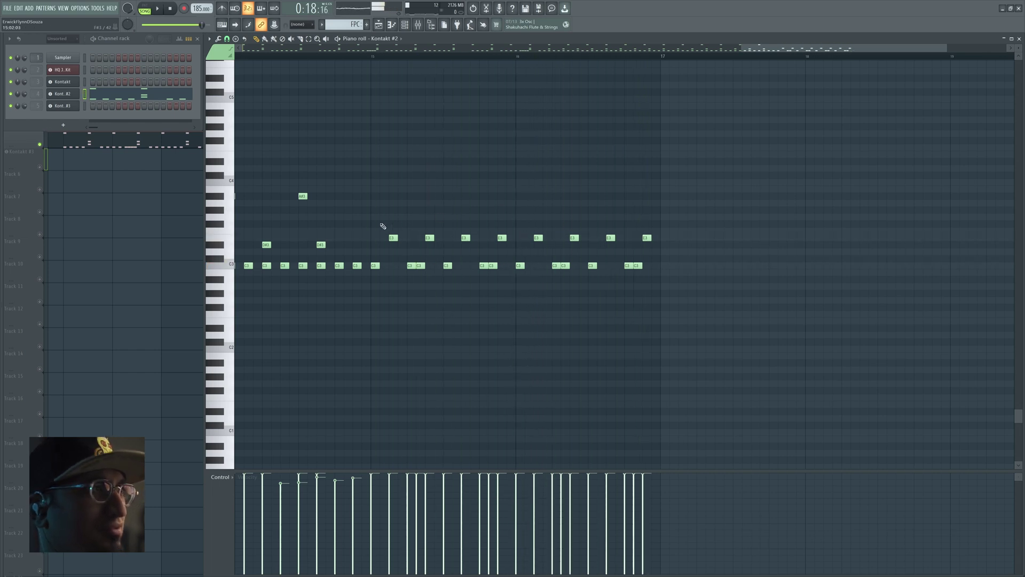
# - Add A#3 cymbal notes every half bar in bars 15 and 16 and align them with every other E3 snare hit
pyautogui.moveTo(375, 209); pyautogui.dragTo(375, 196)
pyautogui.click(447, 196)
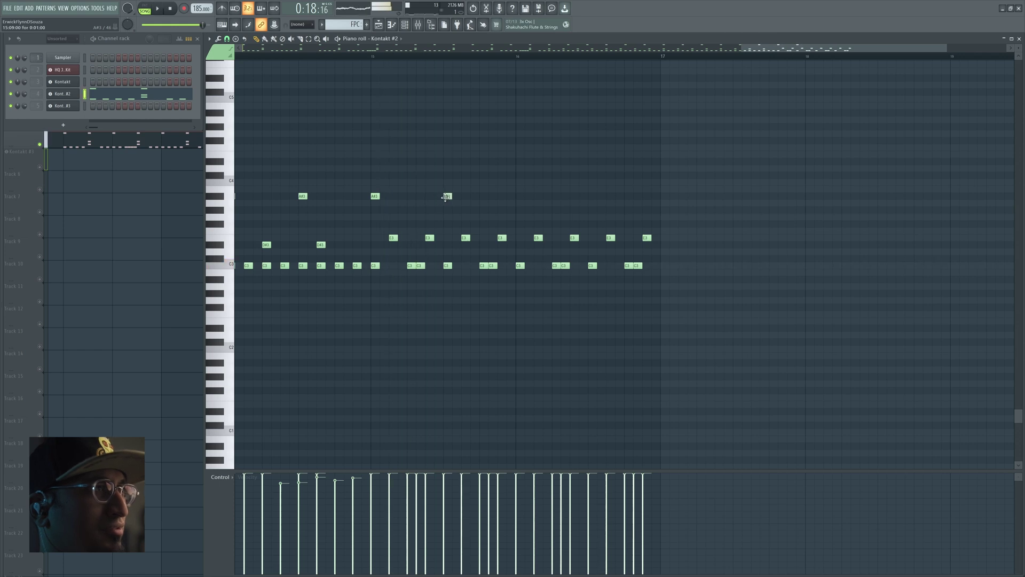
pyautogui.click(520, 196)
pyautogui.click(593, 196)
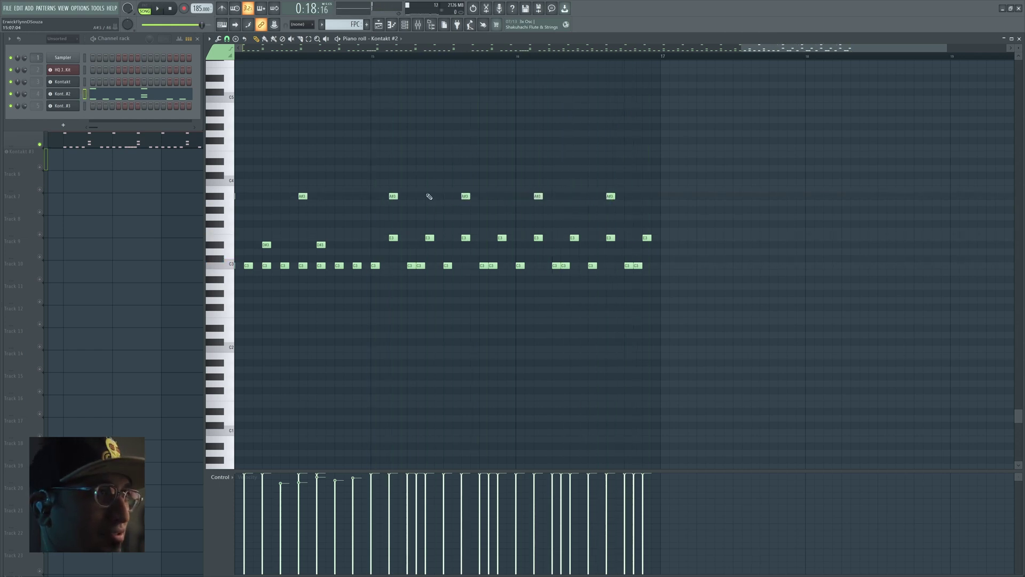
# - Fill in A#3 cymbal notes on the remaining E3 snare hits in bars 15 and 16 and play them back
pyautogui.click(503, 196)
pyautogui.click(575, 196)
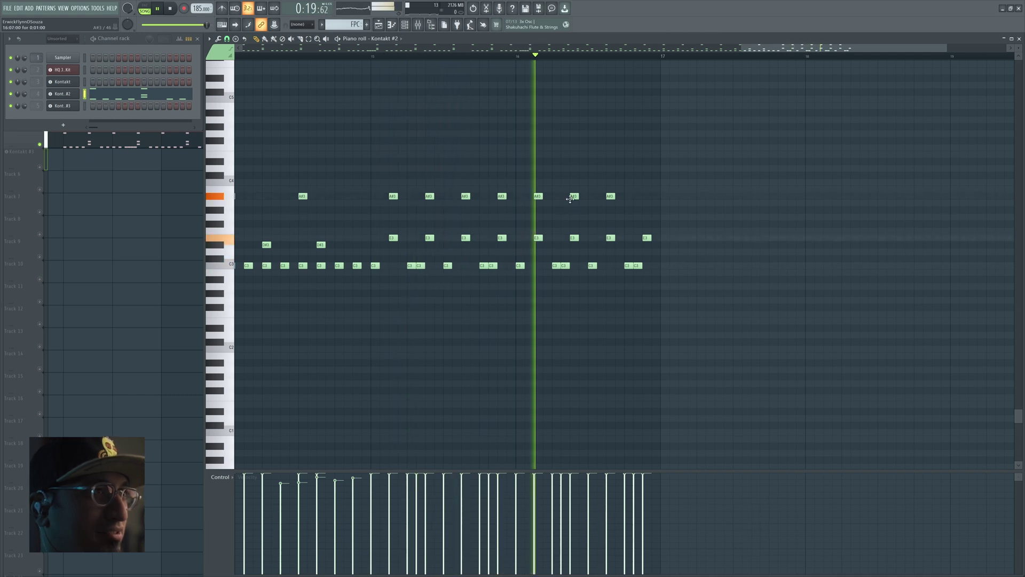
pyautogui.press('space')
pyautogui.moveTo(671, 169); pyautogui.dragTo(639, 170)
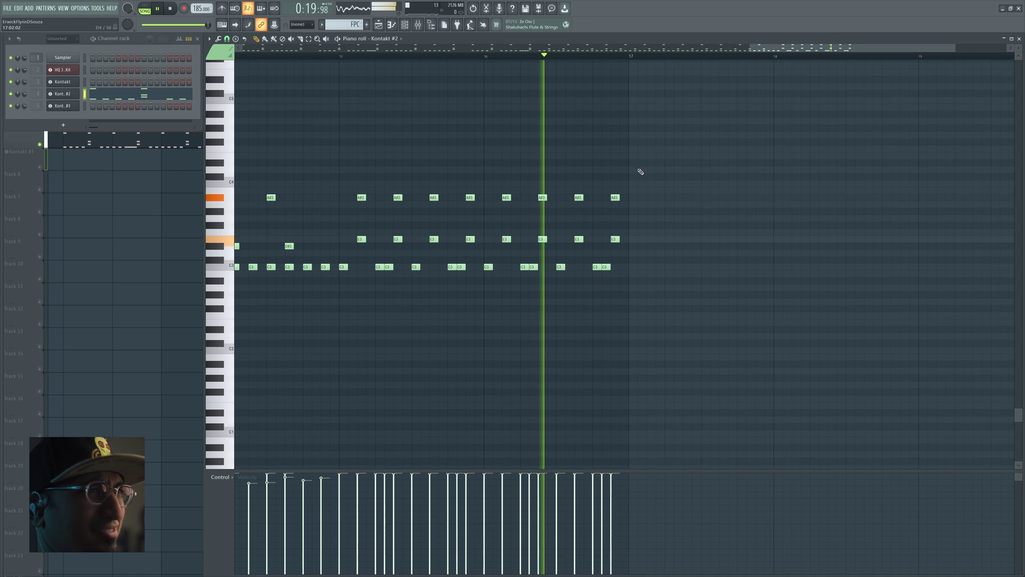
pyautogui.press('space')
pyautogui.press('space')
# - Select all notes in bars 15 and 16, try to move them two bars ahead, and undo the change
pyautogui.moveTo(680, 302); pyautogui.dragTo(347, 163)
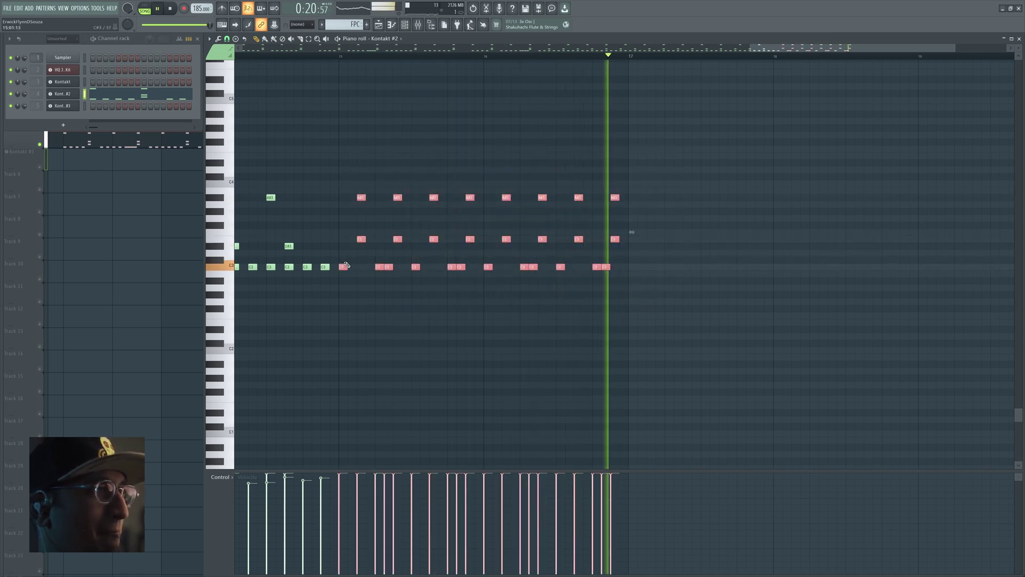
pyautogui.moveTo(344, 265); pyautogui.dragTo(642, 279)
pyautogui.hotkey('ctrl', 'z')
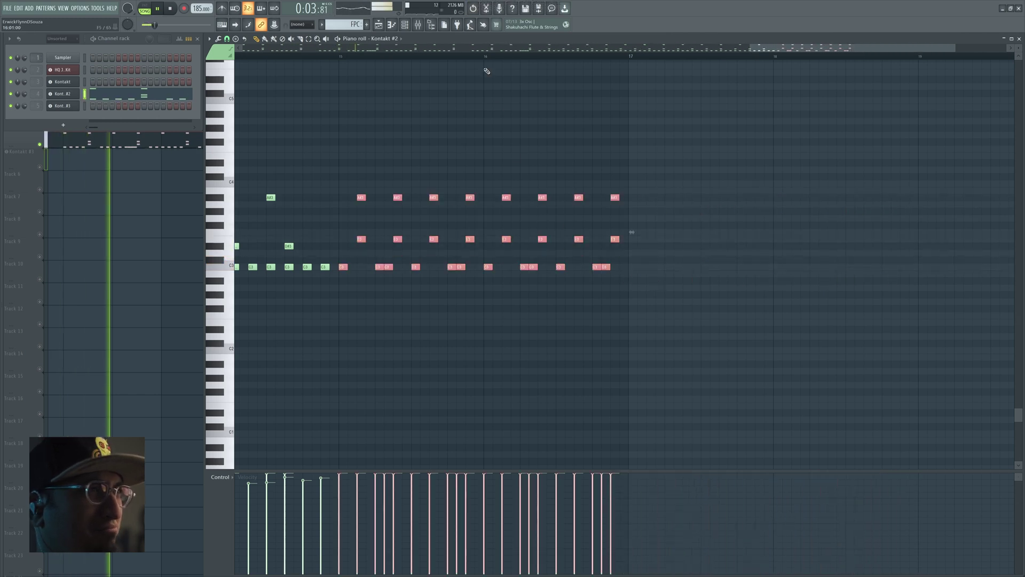
# - Play back the pattern through the bar 15–16 beat and deselect the notes in those bars
pyautogui.scroll(-6, 487, 74)
pyautogui.scroll(-1, 487, 63)
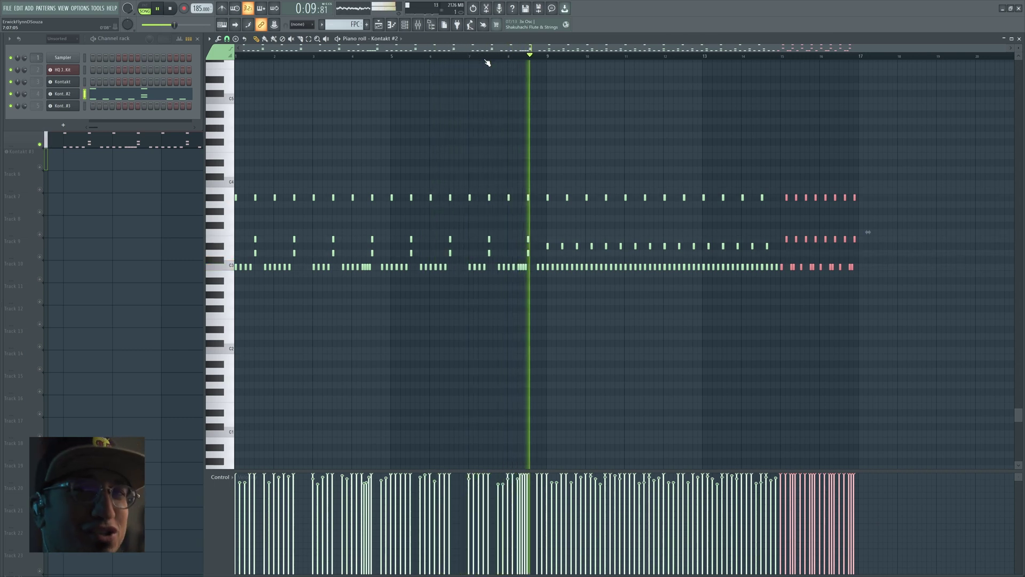
pyautogui.keyDown('ctrl'); pyautogui.click(705, 133); pyautogui.keyUp('ctrl')
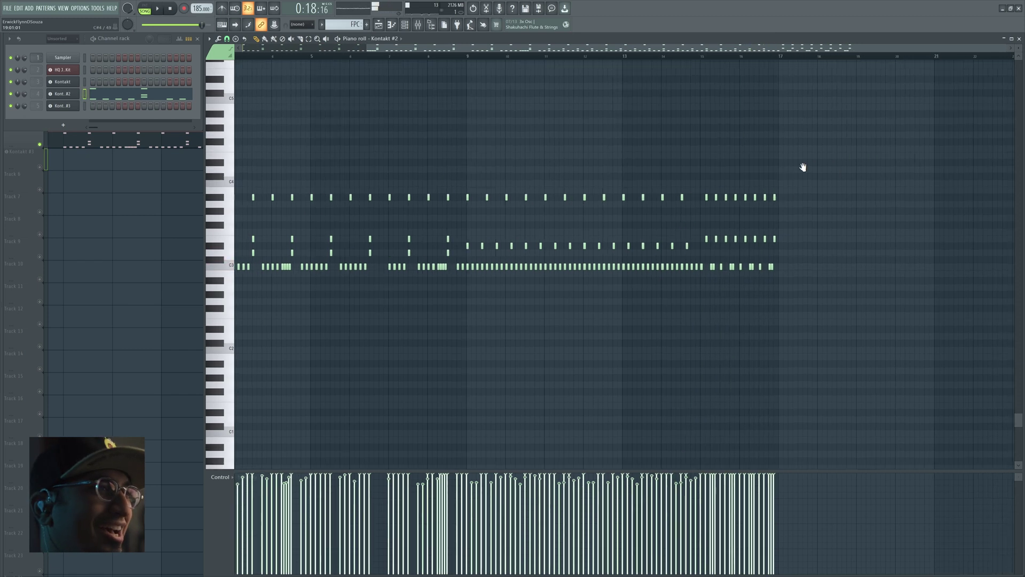
# - Move the A#3 cymbal notes in bars 15 and 16 up to F4 and remove the second one
pyautogui.hotkey('alt', 'Tab')
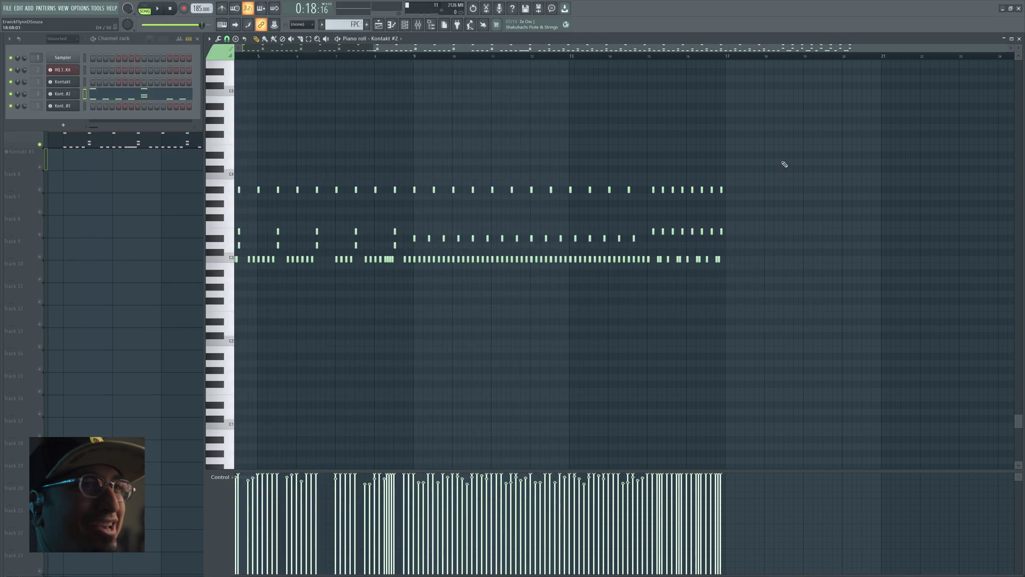
pyautogui.scroll(2, 668, 61)
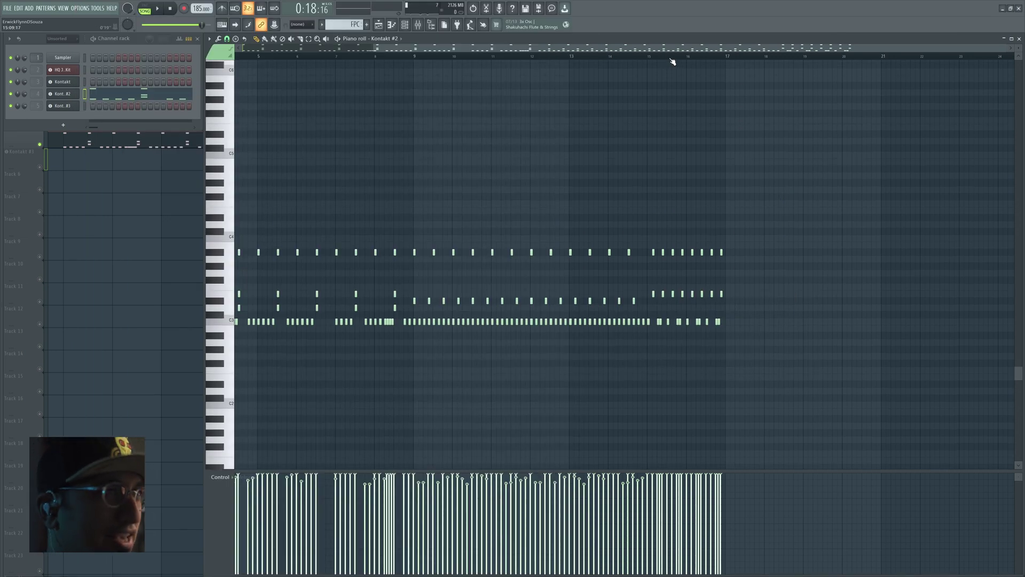
pyautogui.scroll(3, 668, 59)
pyautogui.moveTo(659, 152); pyautogui.dragTo(414, 136)
pyautogui.moveTo(540, 231); pyautogui.dragTo(625, 215)
pyautogui.moveTo(510, 132); pyautogui.dragTo(390, 255)
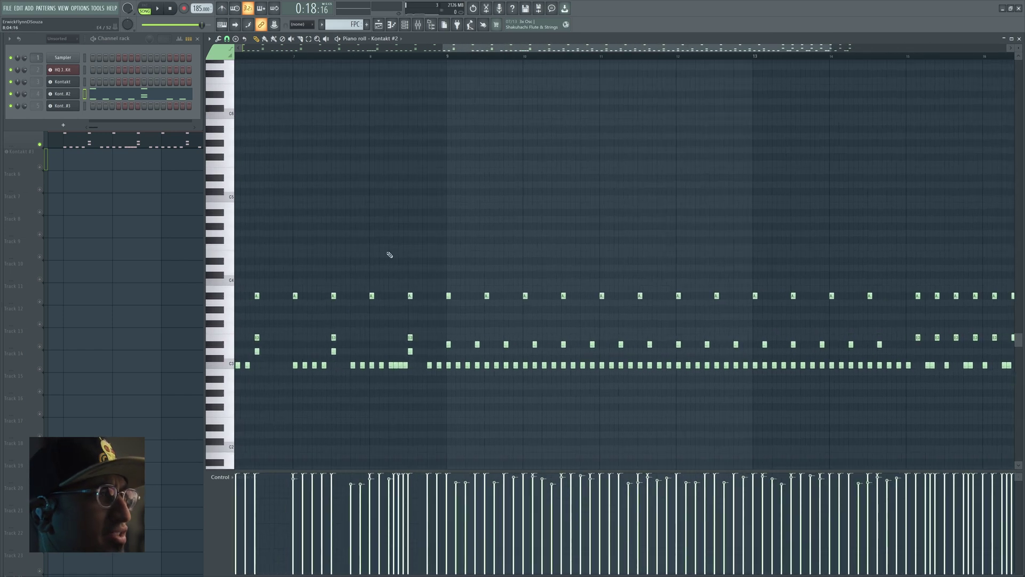
pyautogui.hscroll(-3, 390, 255)
pyautogui.scroll(1, 468, 258)
pyautogui.moveTo(815, 254); pyautogui.dragTo(494, 223)
pyautogui.moveTo(636, 229); pyautogui.dragTo(462, 227)
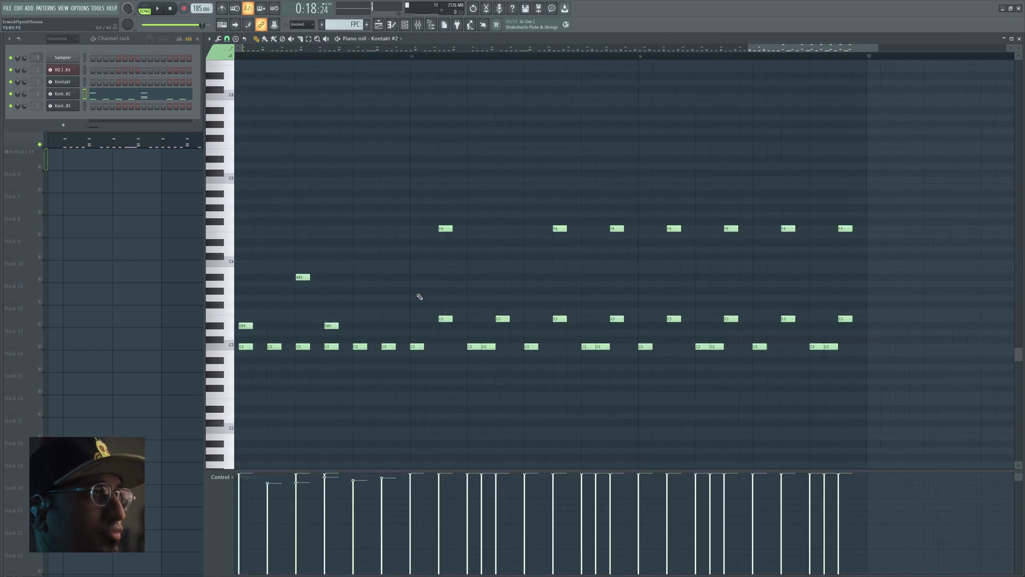
# - Mute the C3 kicks and E3 snares in bars 15 and 16 and play the F4 notes with the metronome on
pyautogui.moveTo(415, 347); pyautogui.dragTo(449, 326)
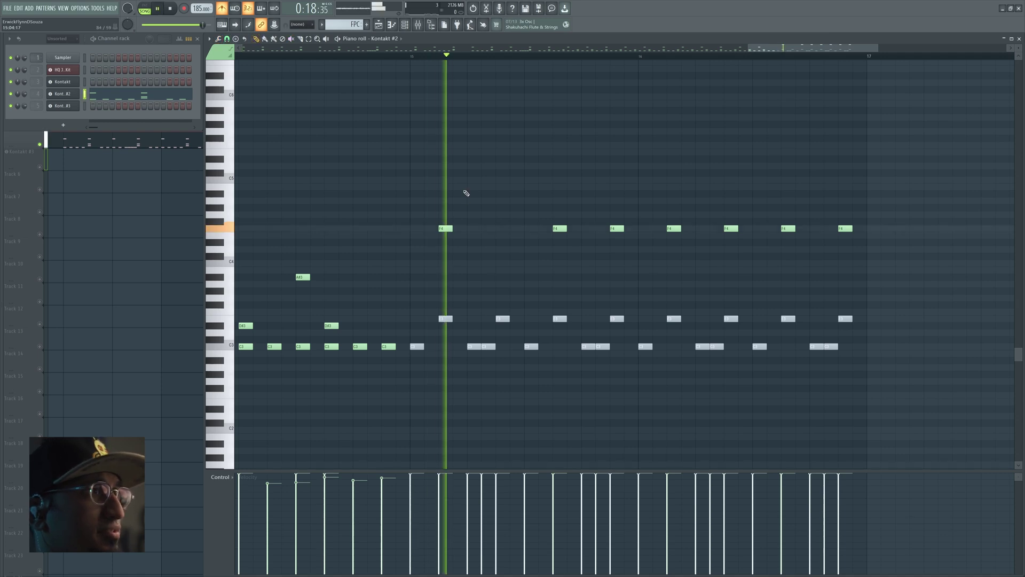
pyautogui.press('space')
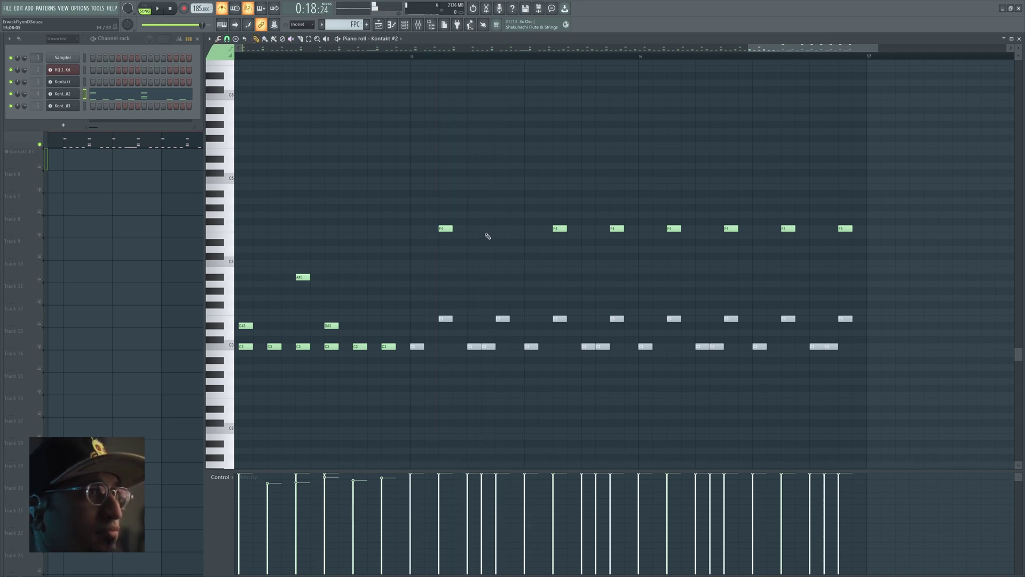
pyautogui.press('space')
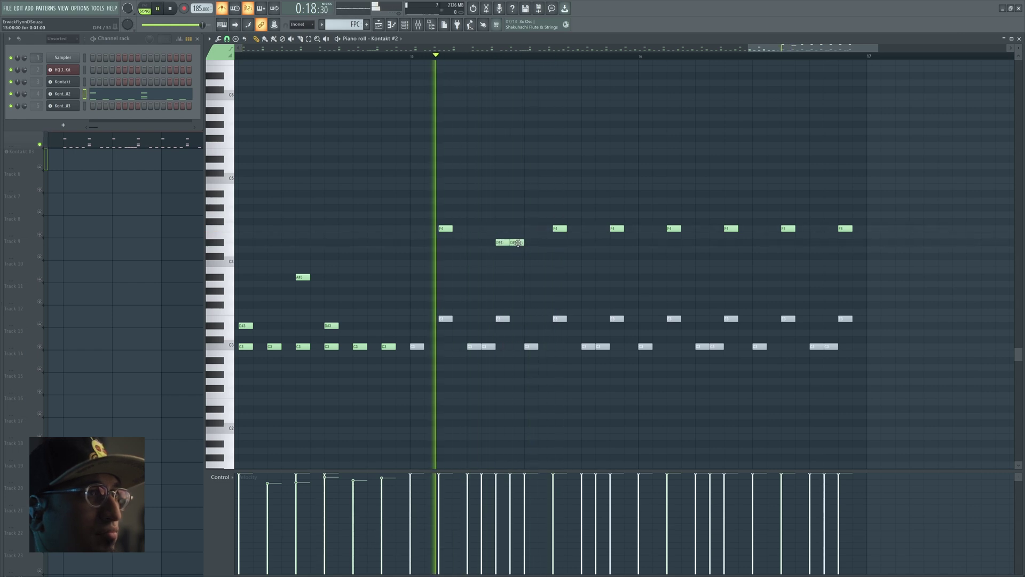
# - Rearrange the bar 15–16 cymbals into an alternating F4 and D#4 pattern ending with a D#4 at step 11 of bar 16
pyautogui.rightClick(560, 229)
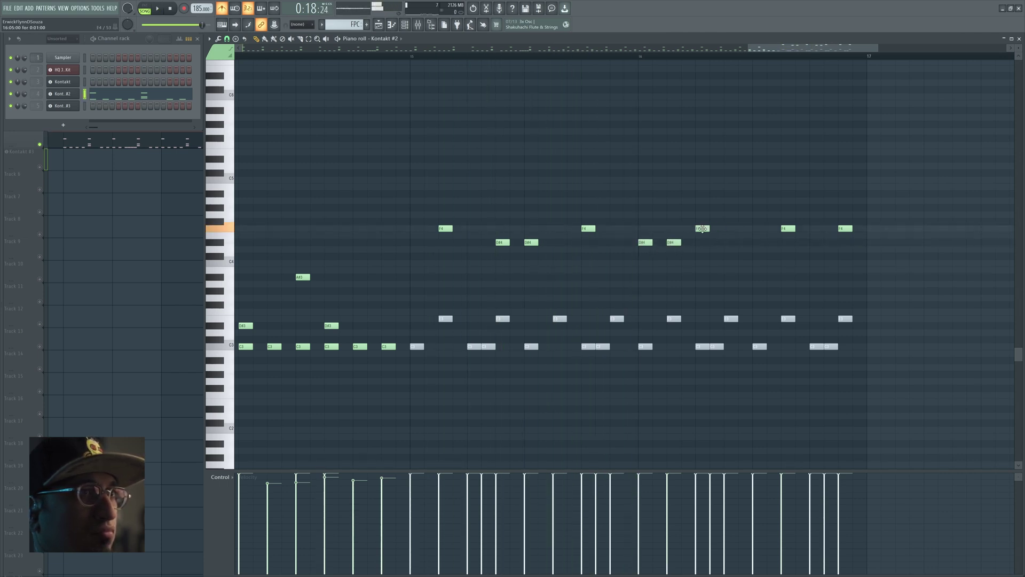
pyautogui.press('space')
pyautogui.rightClick(788, 229)
pyautogui.rightClick(845, 229)
pyautogui.moveTo(836, 239); pyautogui.dragTo(749, 251)
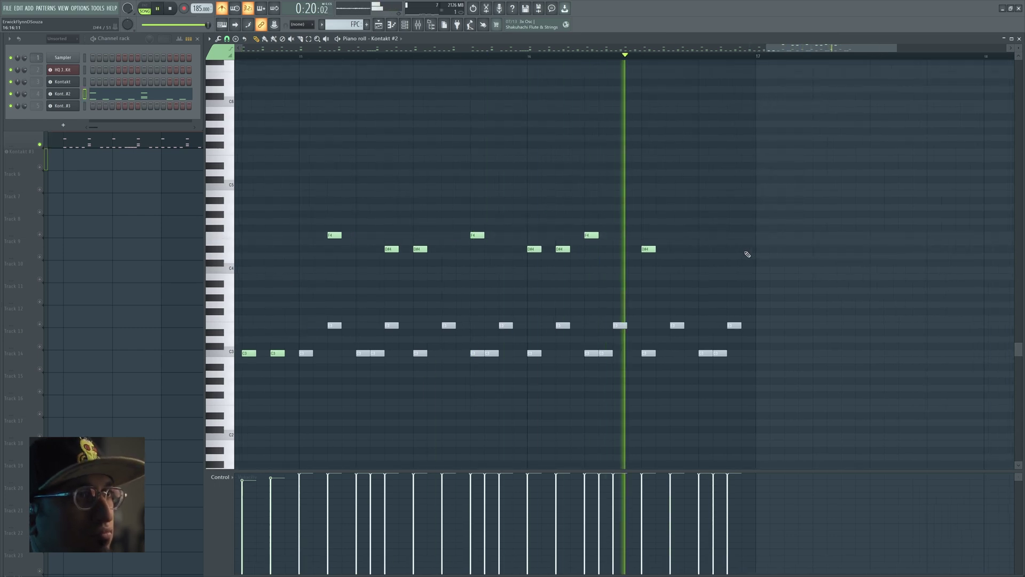
pyautogui.moveTo(651, 251); pyautogui.dragTo(679, 251)
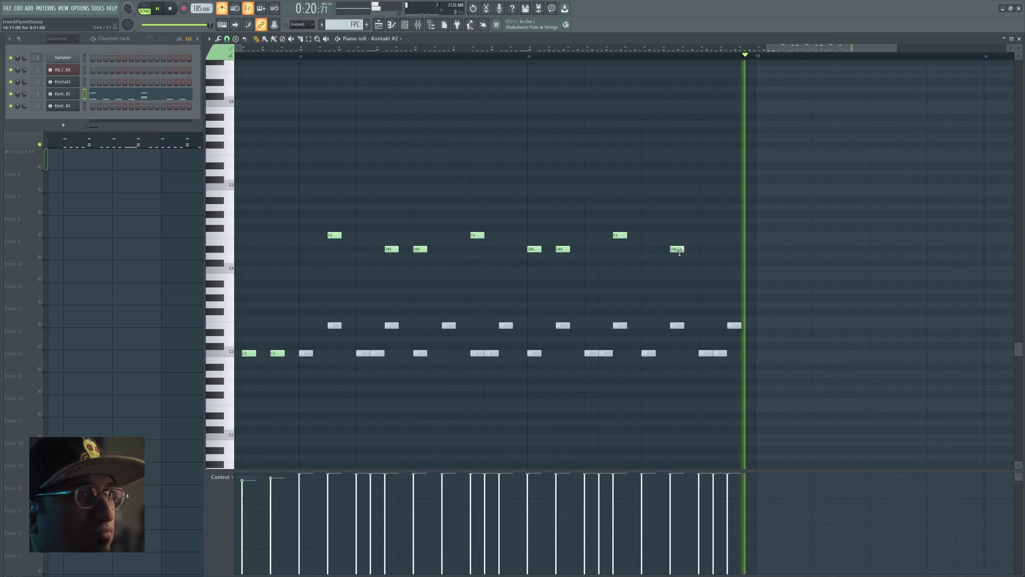
# - Copy the F4 and D#4 cymbal pattern and place the copy starting on the last E3 snare hit of bar 16
pyautogui.moveTo(786, 276); pyautogui.dragTo(437, 235)
pyautogui.press('space')
pyautogui.moveTo(860, 233); pyautogui.dragTo(619, 204)
pyautogui.scroll(-1, 648, 62)
pyautogui.scroll(-3, 649, 62)
pyautogui.press('space')
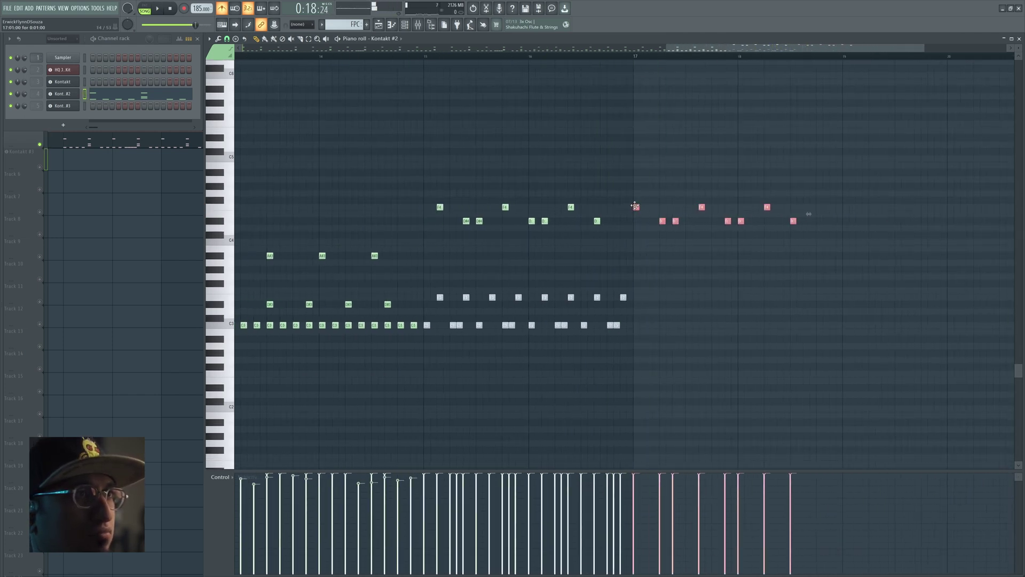
pyautogui.press('space')
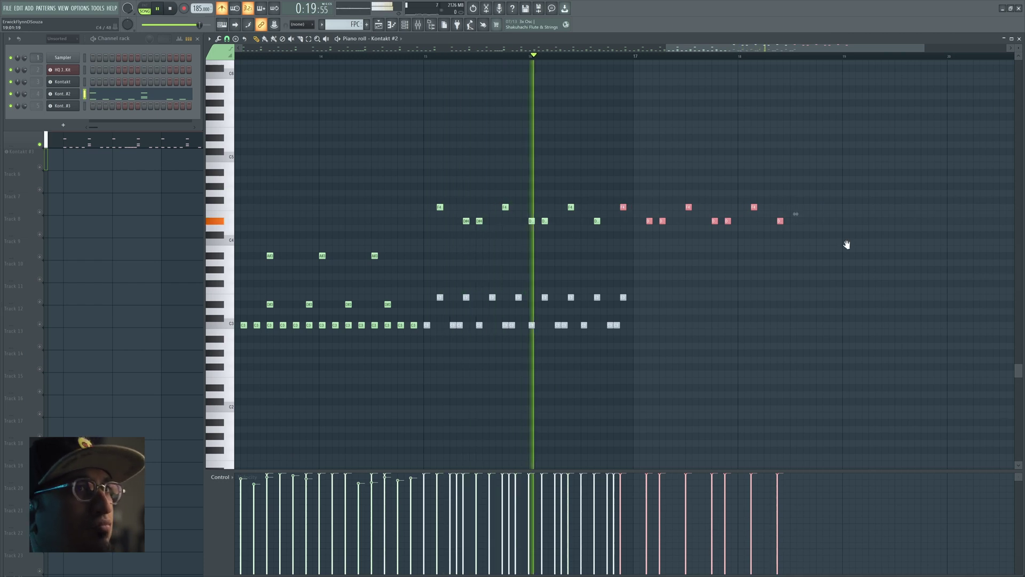
# - Duplicate the copied F4 and D#4 pattern once more directly behind itself, starting in the second half of bar 18
pyautogui.moveTo(853, 247); pyautogui.dragTo(764, 249)
pyautogui.moveTo(532, 210); pyautogui.dragTo(648, 210)
pyautogui.hotkey('ctrl', 'z')
pyautogui.hotkey('ctrl', 'b')
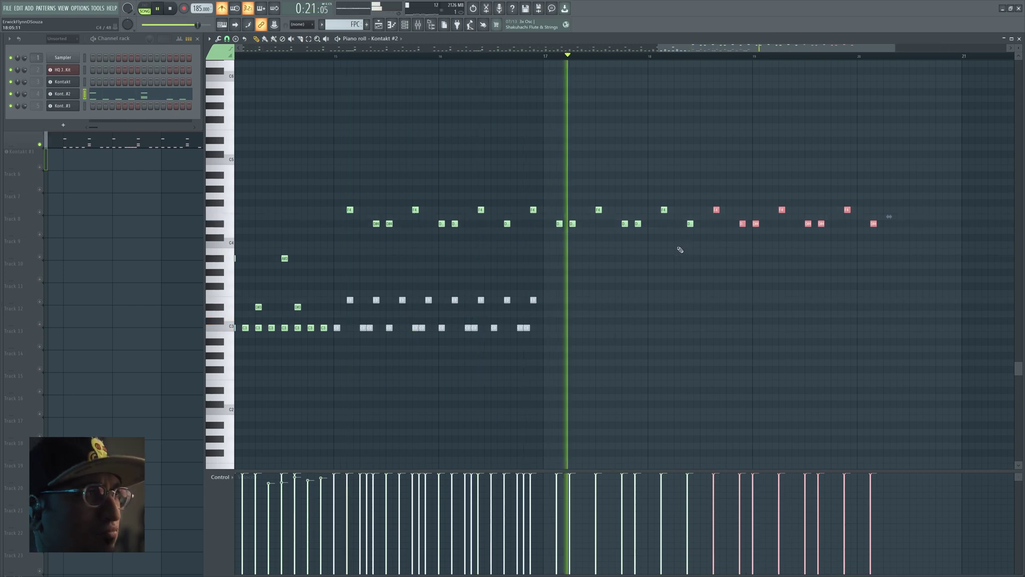
# - Delete the F4 and D#4 cymbal notes from bar 15 onward and duplicate the C3 kicks and E3 snares through bar 20
pyautogui.moveTo(648, 252); pyautogui.dragTo(687, 263)
pyautogui.moveTo(390, 169); pyautogui.dragTo(927, 214)
pyautogui.moveTo(621, 270); pyautogui.dragTo(378, 331)
pyautogui.hotkey('ctrl', 'b')
pyautogui.moveTo(580, 316); pyautogui.dragTo(800, 316)
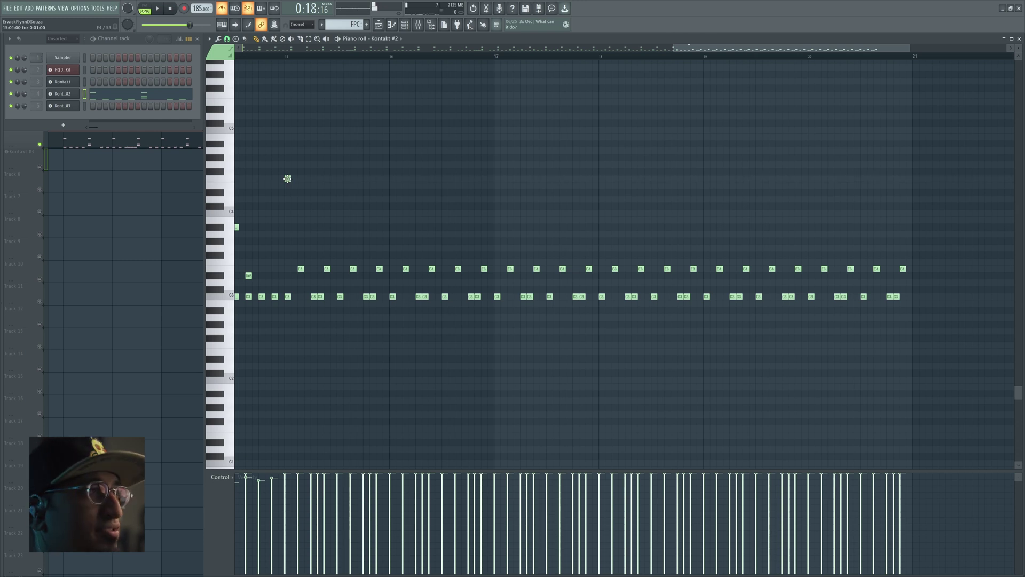
# - Place F4 cymbal notes every six steps from the start of bar 15 through bar 16 and play them back
pyautogui.press('space')
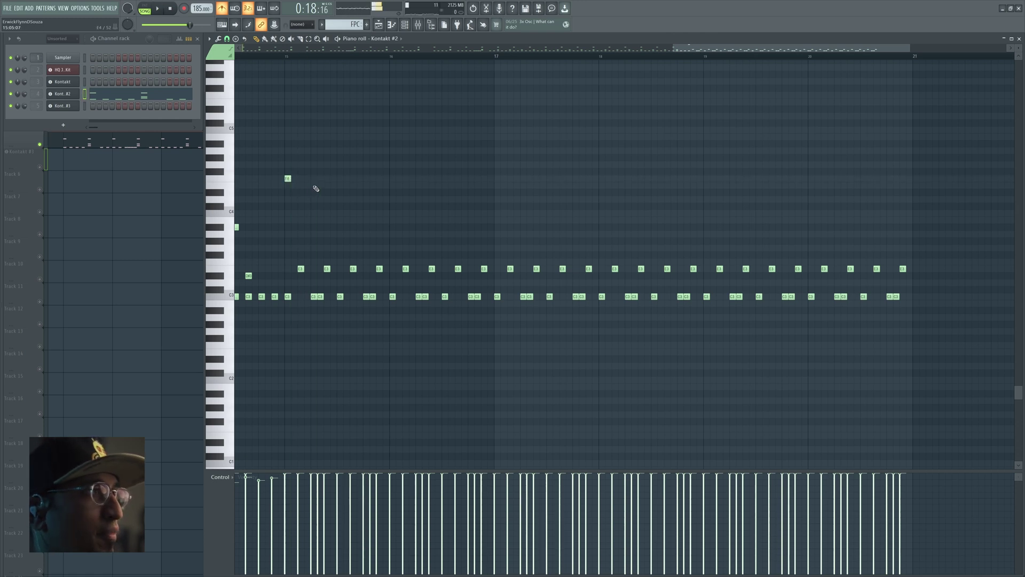
pyautogui.click(327, 178)
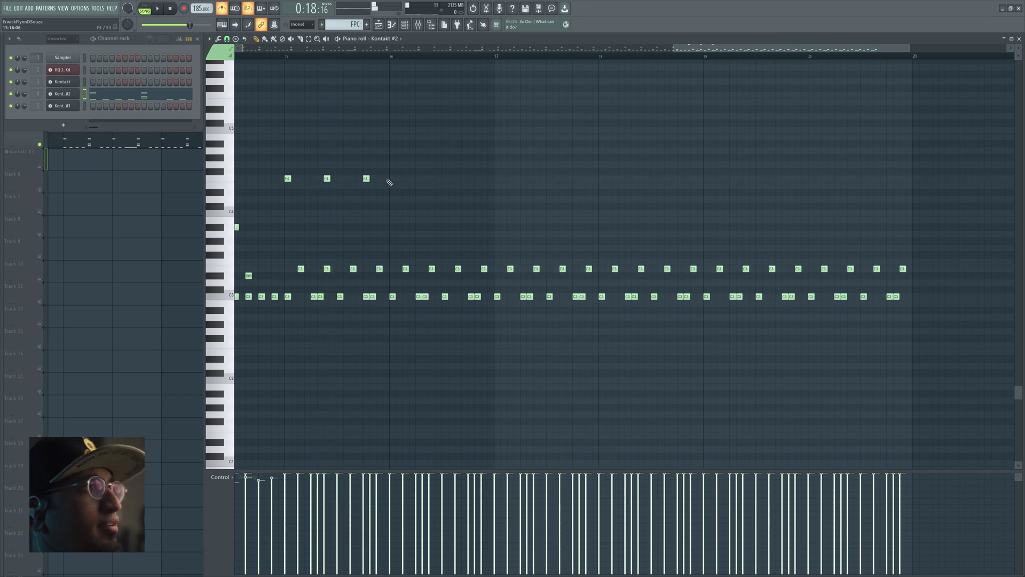
pyautogui.press('space')
pyautogui.click(445, 178)
pyautogui.press('space')
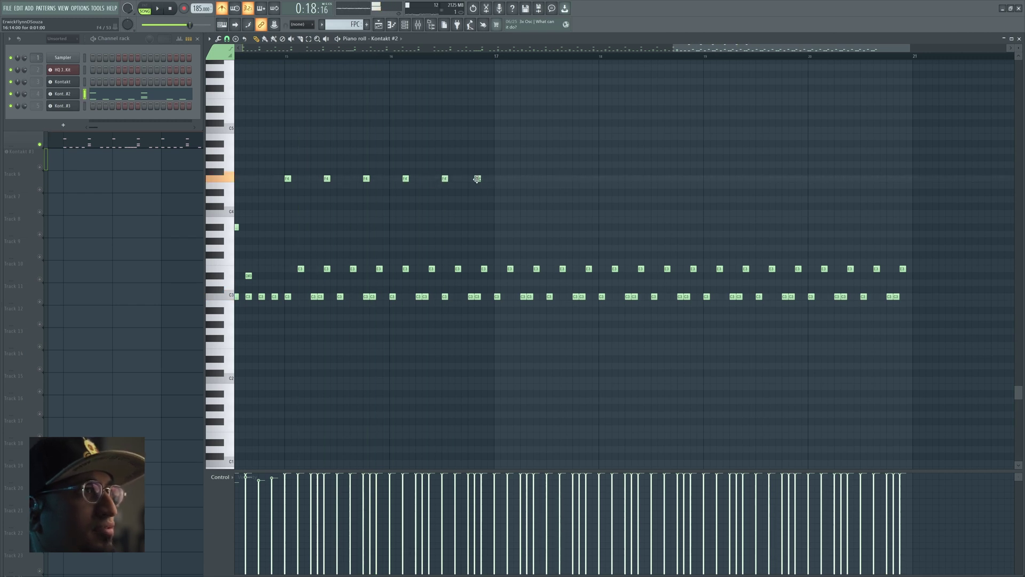
pyautogui.press('space')
pyautogui.press('space')
# - Copy the six F4 cymbal notes twice, continuing the six-step spacing to past the end of bar 20
pyautogui.moveTo(511, 197); pyautogui.dragTo(285, 170)
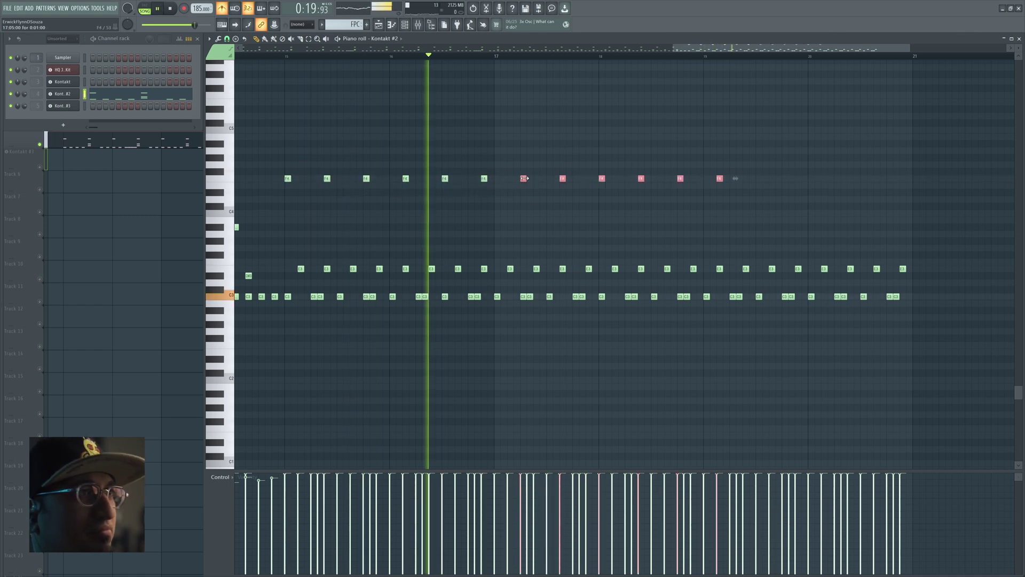
pyautogui.keyDown('shift'); pyautogui.moveTo(524, 178); pyautogui.dragTo(759, 182); pyautogui.keyUp('shift')
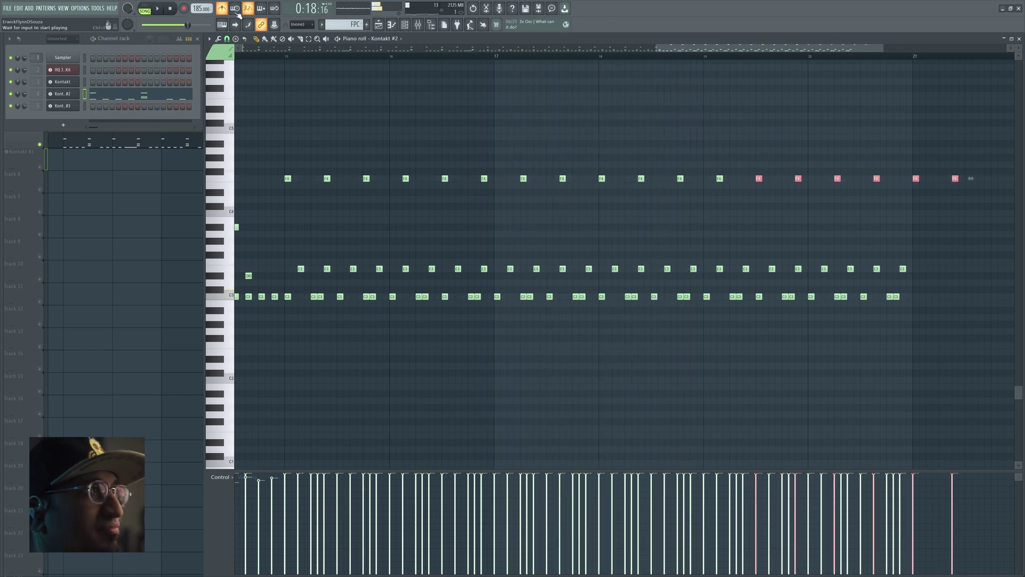
# - Play back the extended beat from bar 15 with the metronome turned off
pyautogui.press('space')
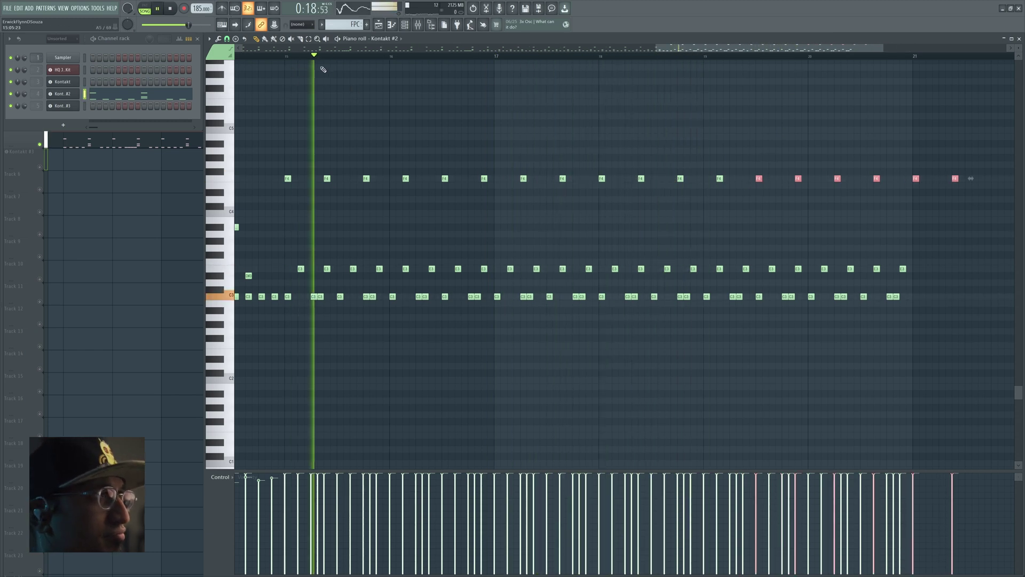
pyautogui.scroll(-4, 354, 62)
pyautogui.keyDown('ctrl'); pyautogui.scroll(-1, 356, 63); pyautogui.keyUp('ctrl')
pyautogui.keyDown('ctrl'); pyautogui.scroll(-3, 356, 64); pyautogui.keyUp('ctrl')
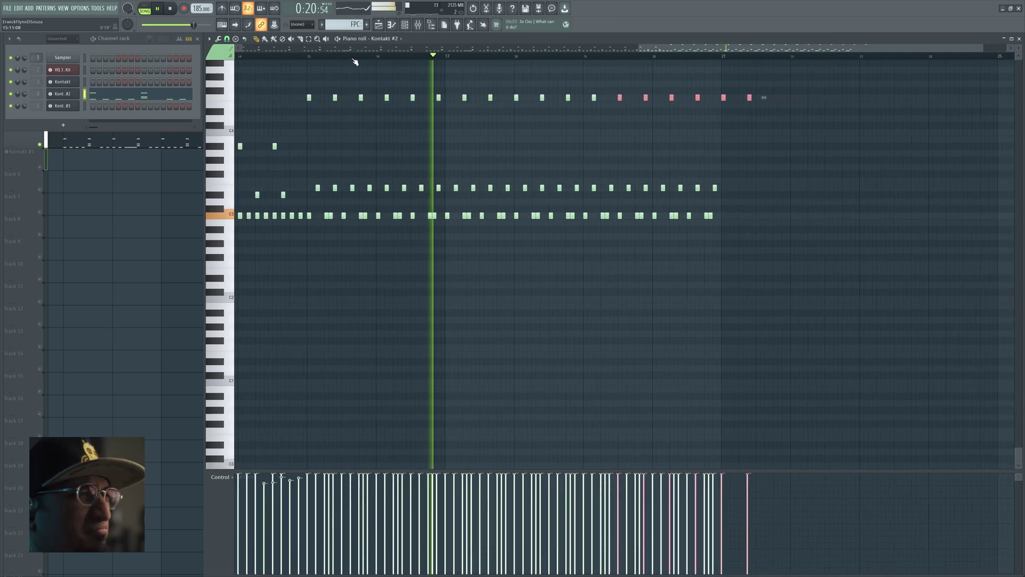
pyautogui.moveTo(369, 133); pyautogui.dragTo(326, 190)
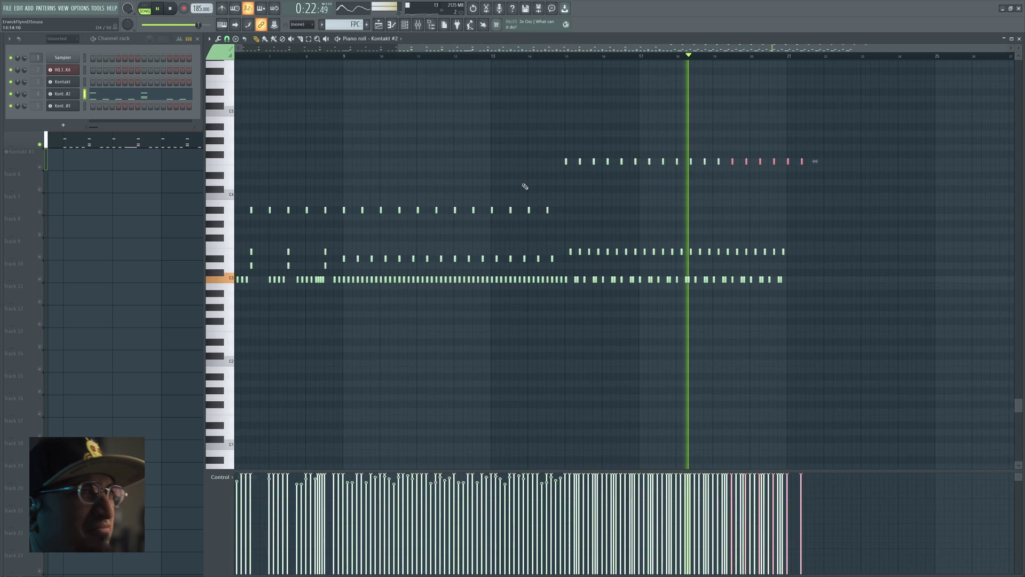
# - Delete the F4 cymbal notes that extend past the end of bar 20
pyautogui.moveTo(712, 176); pyautogui.dragTo(518, 188)
pyautogui.rightClick(618, 172)
pyautogui.rightClick(594, 171)
pyautogui.rightClick(608, 173)
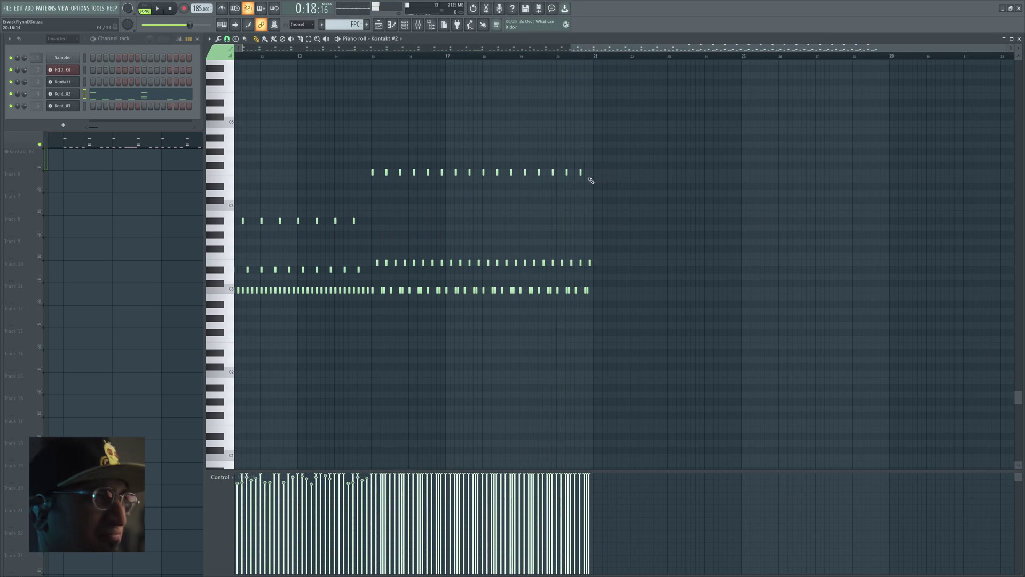
# - Play back the whole drum pattern from the earlier bars through the end of bar 20
pyautogui.hscroll(-8, 877, 170)
pyautogui.scroll(1, 732, 165)
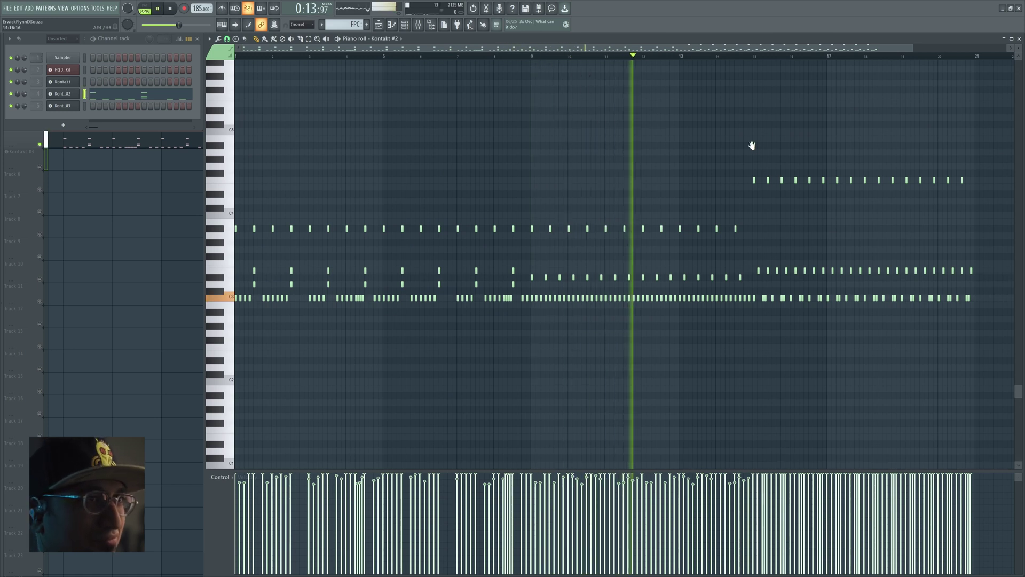
pyautogui.hscroll(3, 628, 127)
pyautogui.scroll(1, 627, 127)
pyautogui.hscroll(3, 696, 142)
pyautogui.scroll(1, 696, 142)
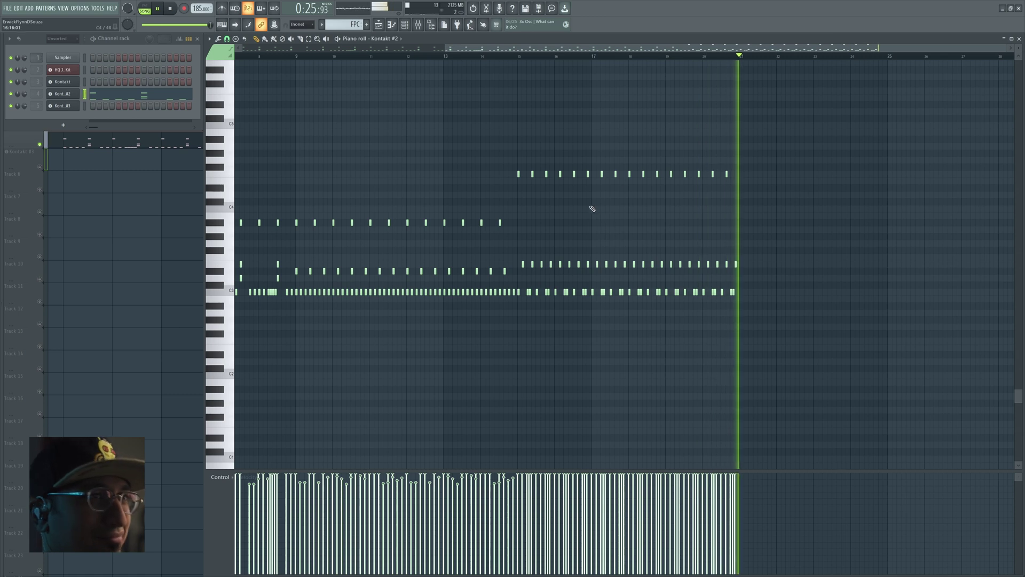
# - Stop playback and place an A#3 cymbal note at the start of bar 21 and an F#4 note at its step 5
pyautogui.press('space')
pyautogui.moveTo(587, 250)
pyautogui.mouseDown()
pyautogui.moveTo(806, 218)
pyautogui.moveTo(518, 226)
pyautogui.mouseUp()
pyautogui.moveTo(568, 63); pyautogui.dragTo(522, 114)
pyautogui.scroll(2, 570, 59)
pyautogui.moveTo(534, 161); pyautogui.dragTo(235, 140)
pyautogui.scroll(2, 620, 62)
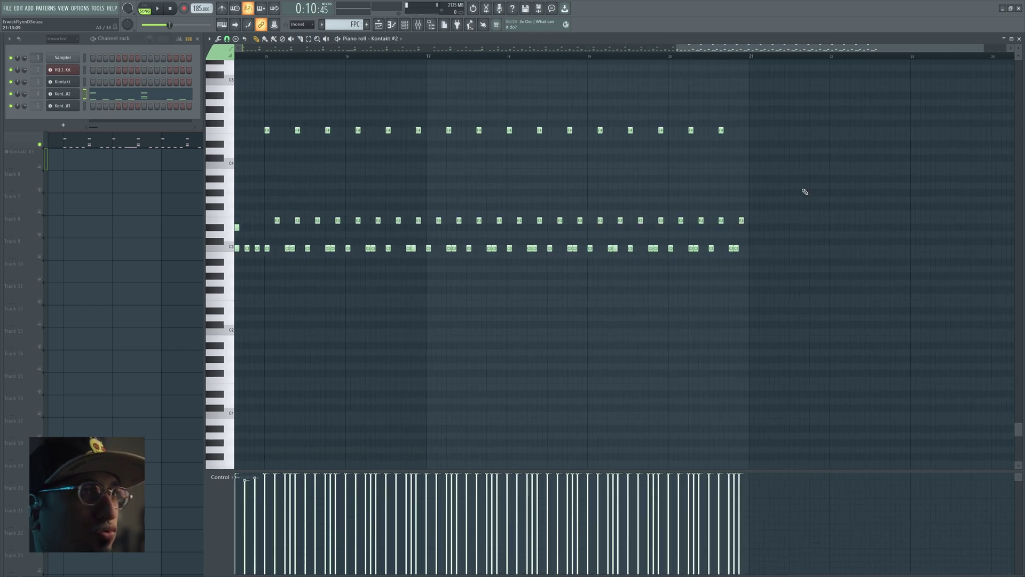
pyautogui.moveTo(833, 171); pyautogui.dragTo(478, 221)
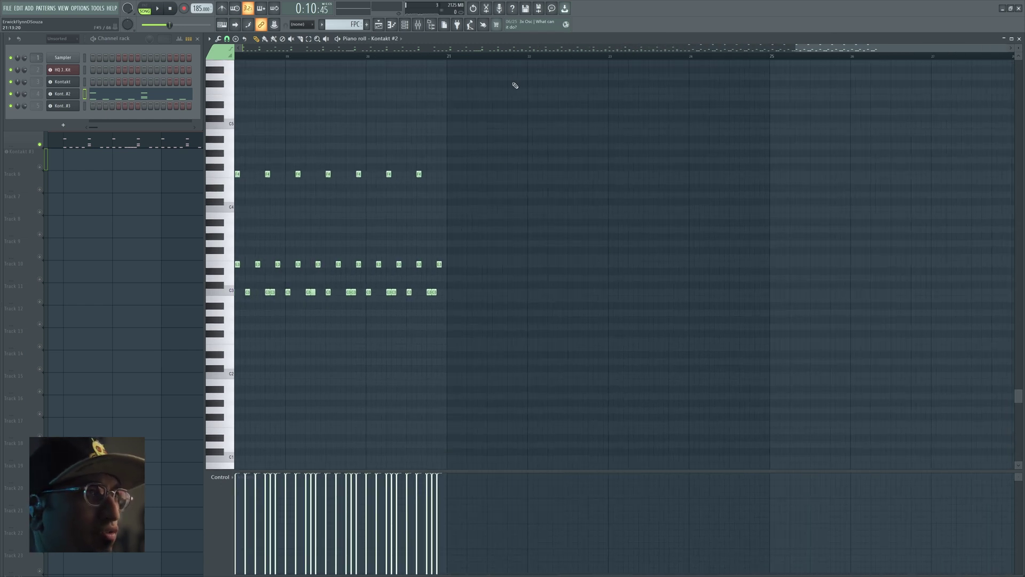
pyautogui.scroll(2, 532, 59)
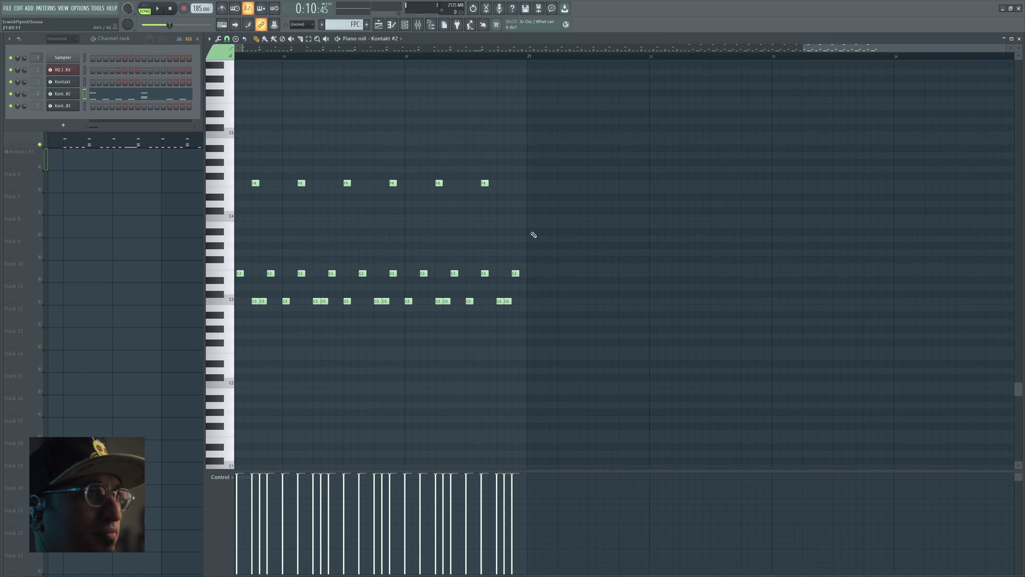
pyautogui.moveTo(588, 251); pyautogui.dragTo(544, 255)
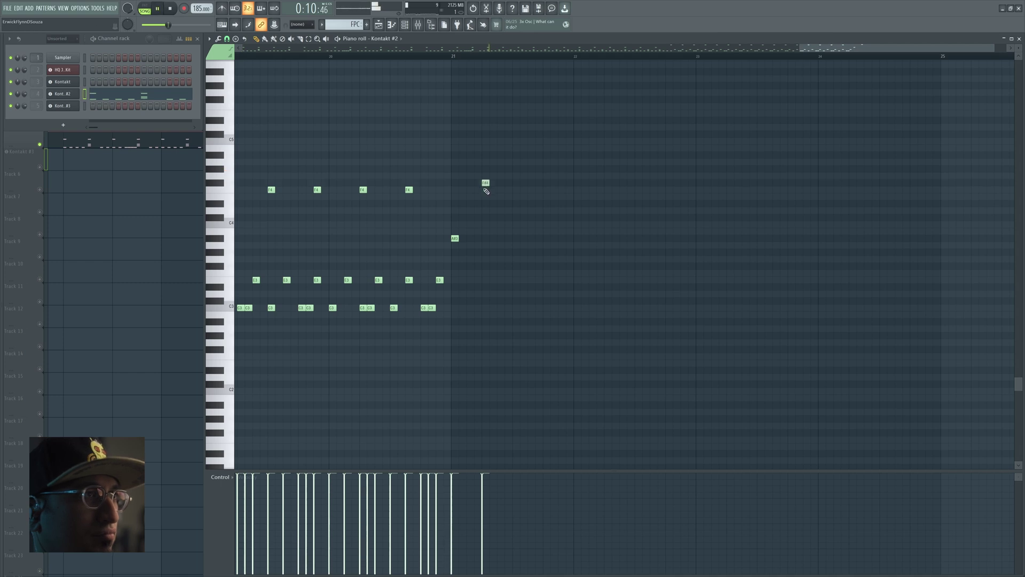
# - Shift the F#4 note to the middle of bar 21 and add D#4 at the start and C4 in the middle of bar 22
pyautogui.click(453, 56)
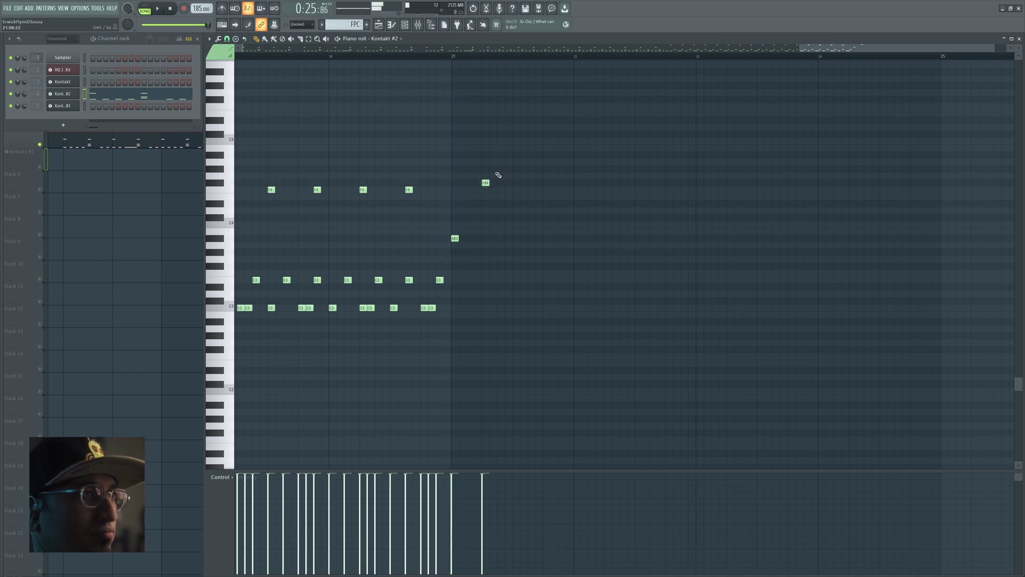
pyautogui.press('space')
pyautogui.click(516, 182)
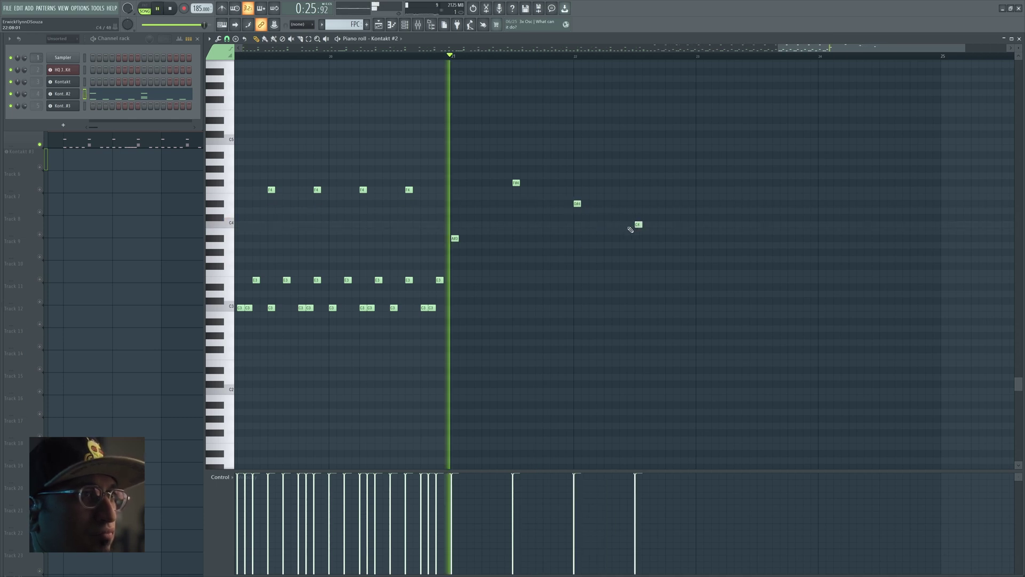
# - Copy the A#3, F#4, D#4 and C4 notes to bars 23 and 24 and add a C3 kick at the start of bar 21
pyautogui.moveTo(709, 282); pyautogui.dragTo(452, 181)
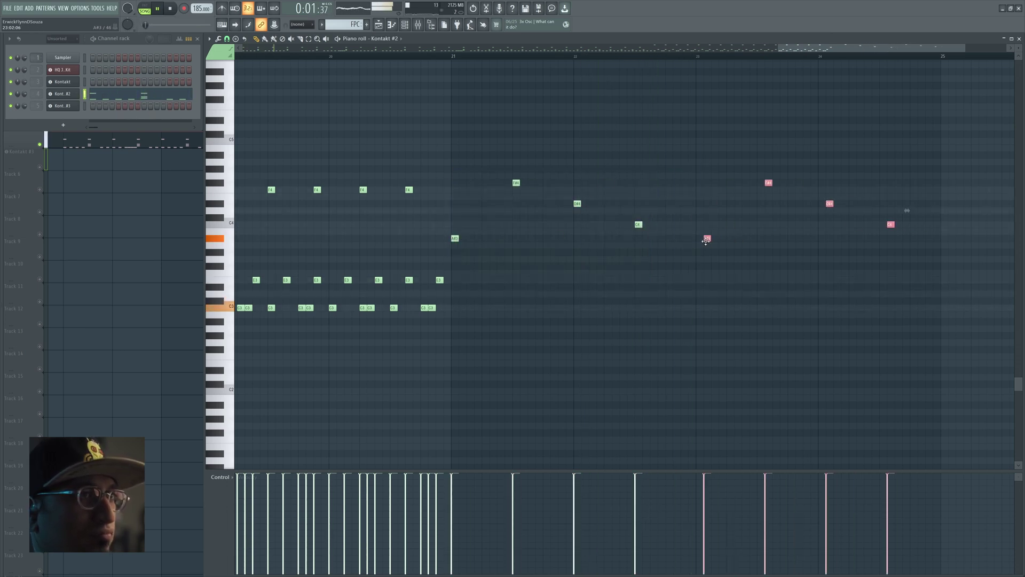
pyautogui.moveTo(531, 287); pyautogui.dragTo(500, 284)
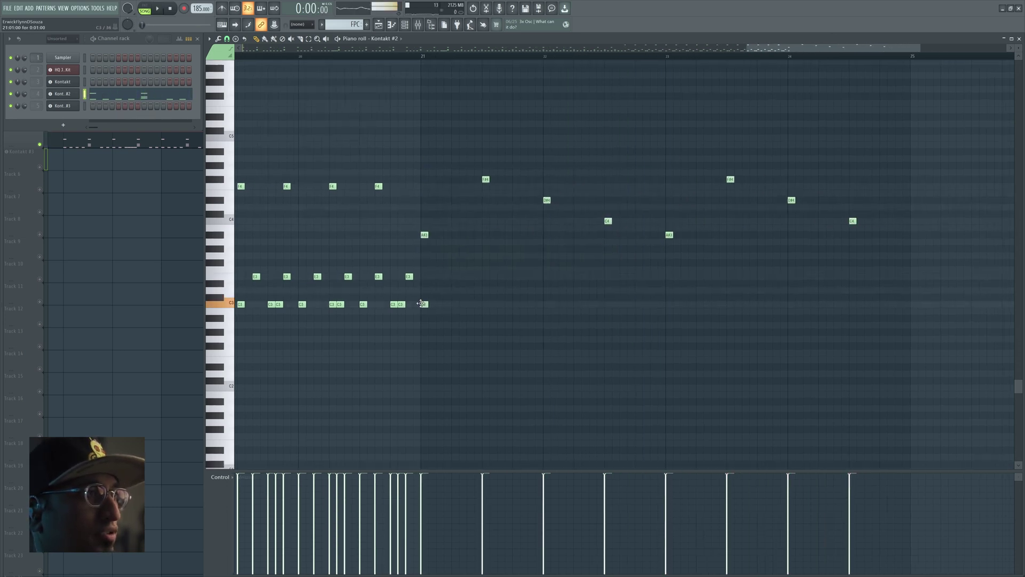
# - Add C3 kicks at steps 5 and 7 of bar 21 and a D3 snare in the middle of that bar
pyautogui.press('space')
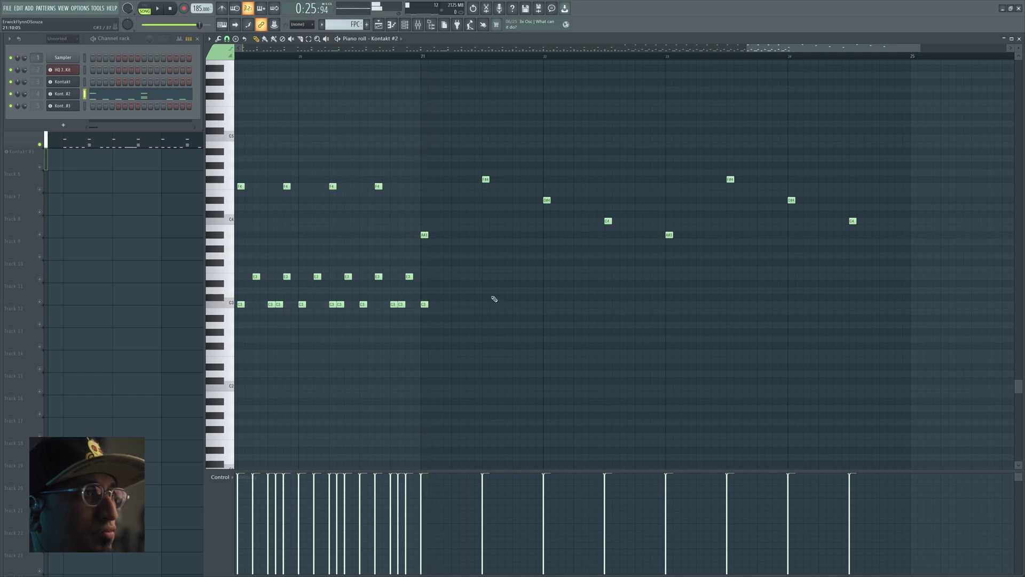
pyautogui.press('space')
pyautogui.click(471, 305)
pyautogui.press('space')
pyautogui.click(484, 292)
pyautogui.press('space')
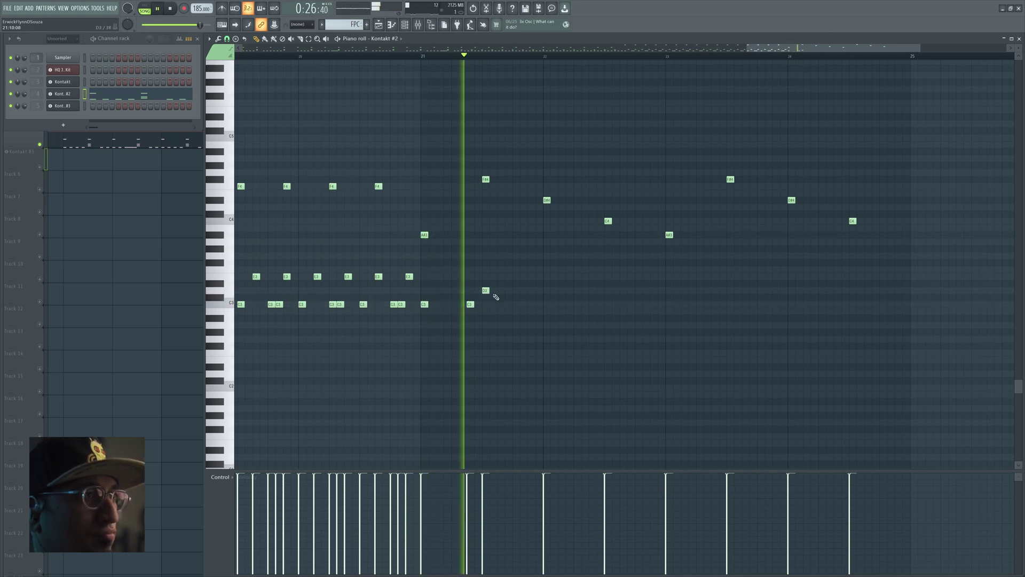
pyautogui.press('space')
pyautogui.click(454, 304)
pyautogui.press('space')
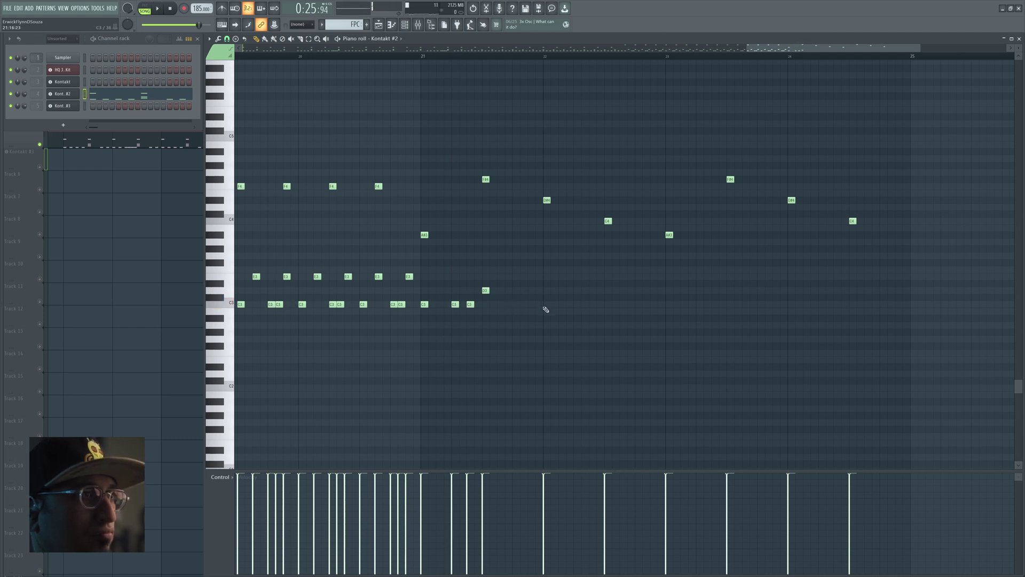
# - Add C3 kicks at step 15 of bar 21 and step 5 of bar 22
pyautogui.press('space')
pyautogui.click(530, 304)
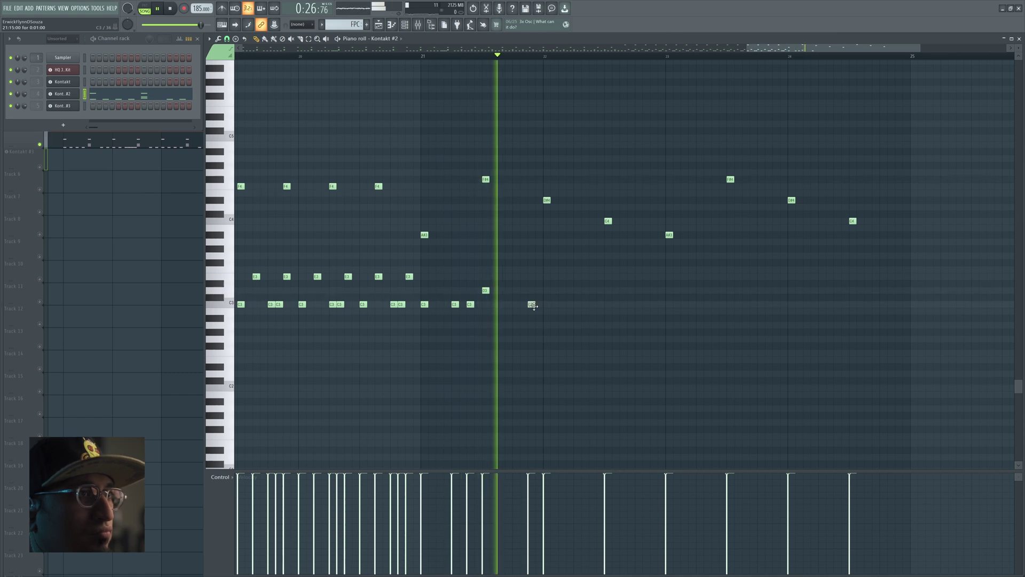
pyautogui.click(576, 304)
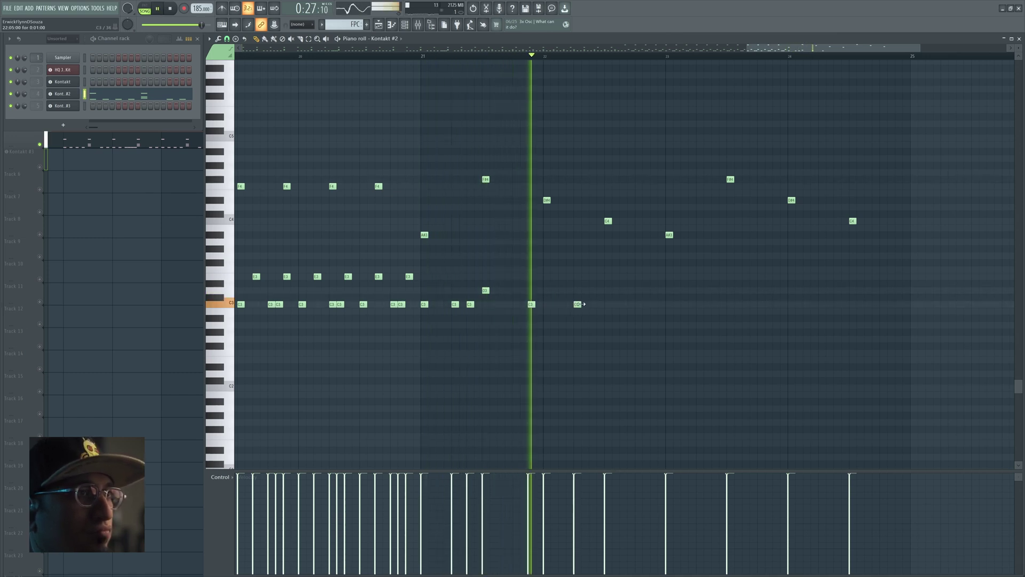
pyautogui.press('space')
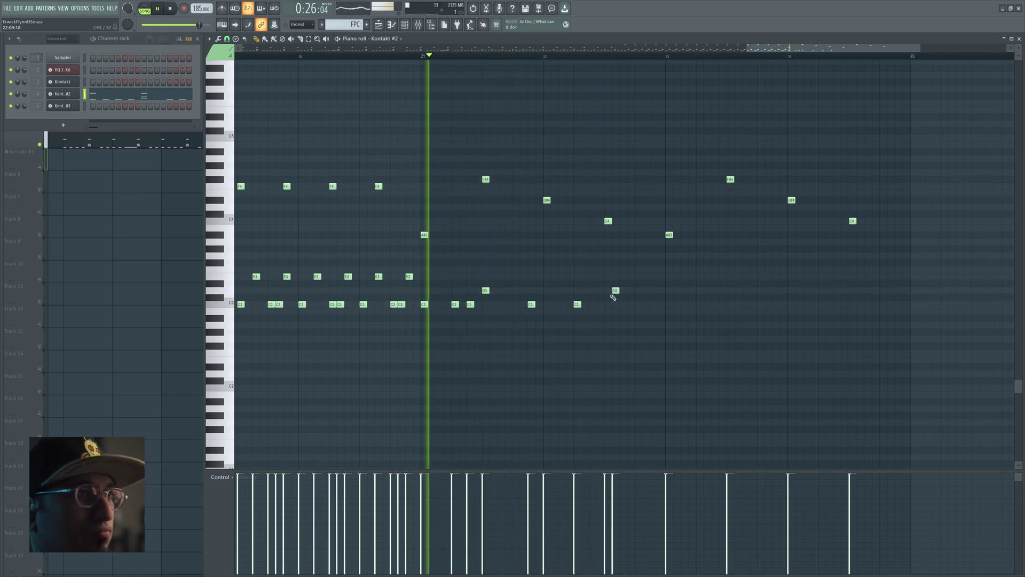
# - Layer D3 and E3 snares in the middle of bar 22 and add an E3 note in the middle of bar 21
pyautogui.moveTo(615, 290); pyautogui.dragTo(608, 290)
pyautogui.click(607, 277)
pyautogui.press('space')
pyautogui.press('space')
pyautogui.click(486, 276)
# - Copy the kicks and snares of bars 21–22 to bars 23–24 and add a C3 kick at step 3 of bar 24
pyautogui.moveTo(679, 287); pyautogui.dragTo(330, 302)
pyautogui.press('space')
pyautogui.press('space')
pyautogui.click(602, 247)
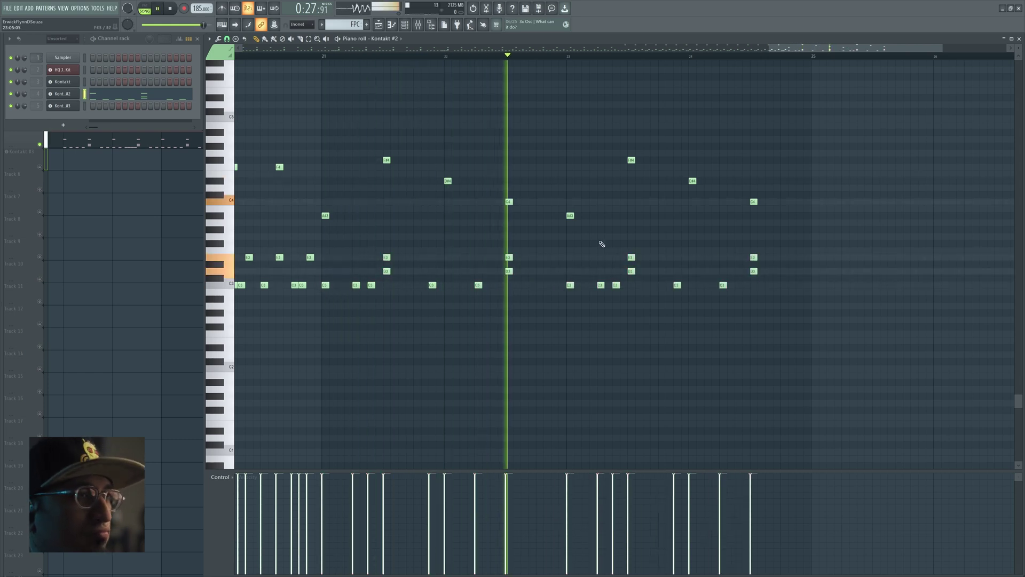
pyautogui.click(707, 285)
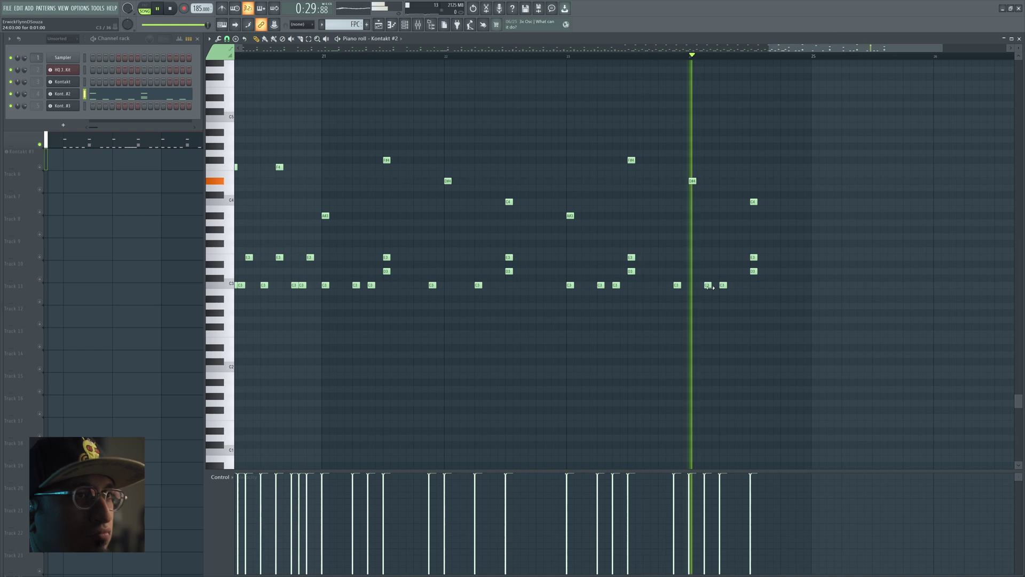
# - Duplicate all notes of bars 21–24 into bars 25–28
pyautogui.moveTo(754, 299); pyautogui.dragTo(323, 136)
pyautogui.hotkey('ctrl', 'b')
pyautogui.moveTo(740, 234); pyautogui.dragTo(814, 236)
pyautogui.press('space')
pyautogui.moveTo(887, 236); pyautogui.dragTo(630, 227)
pyautogui.hotkey('ctrl', 'd')
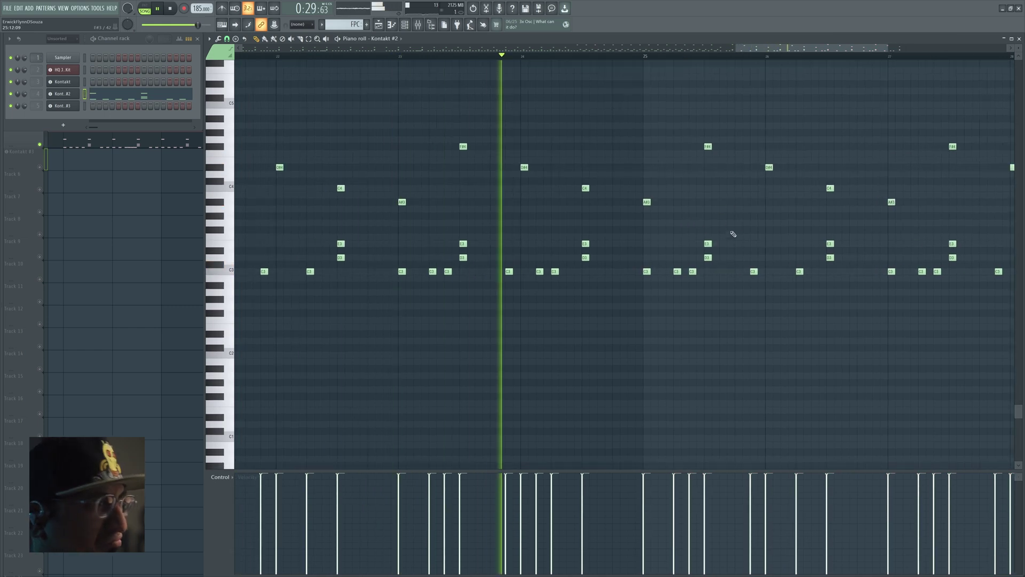
# - Build C3 kick bursts at steps 1–3 and 5–7 of bar 26 and keep a kick at step 15 of bar 25
pyautogui.scroll(3, 603, 256)
pyautogui.press('space')
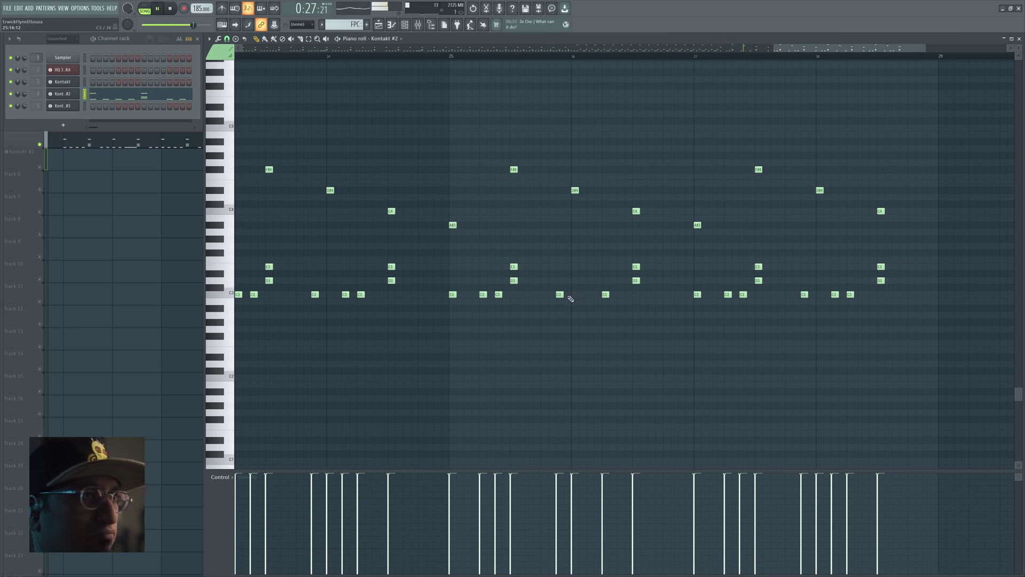
pyautogui.click(613, 295)
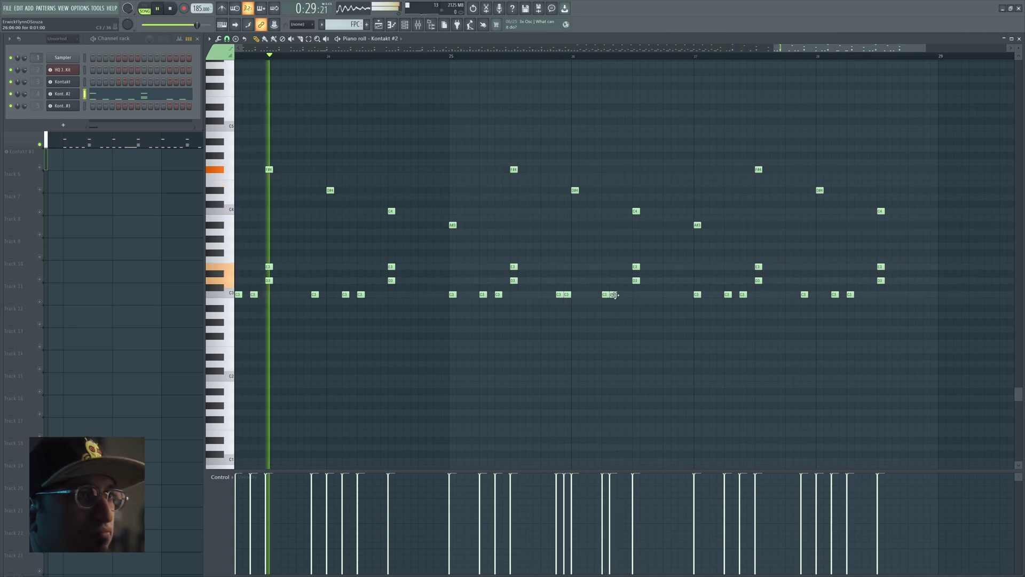
pyautogui.click(579, 295)
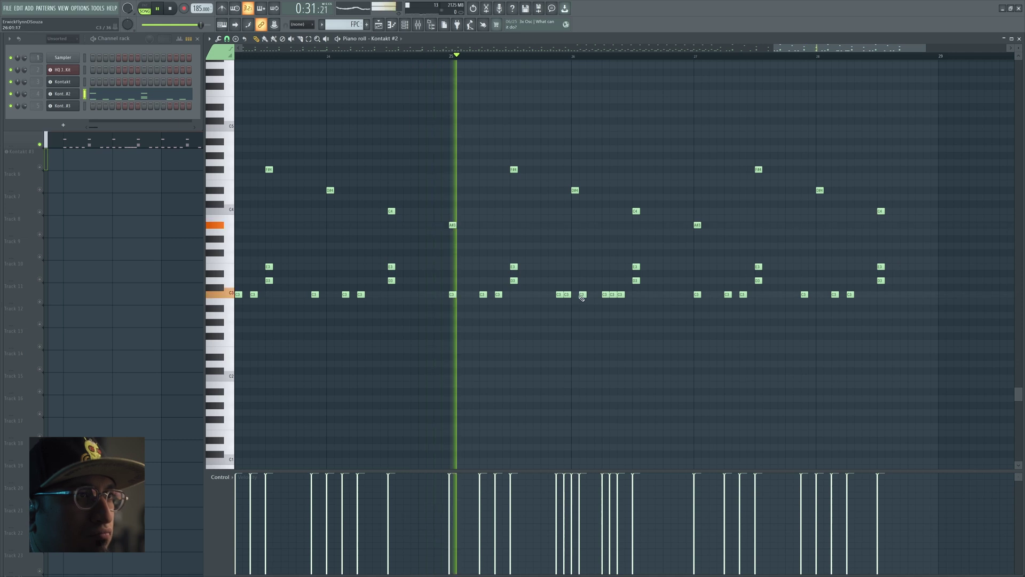
pyautogui.press('space')
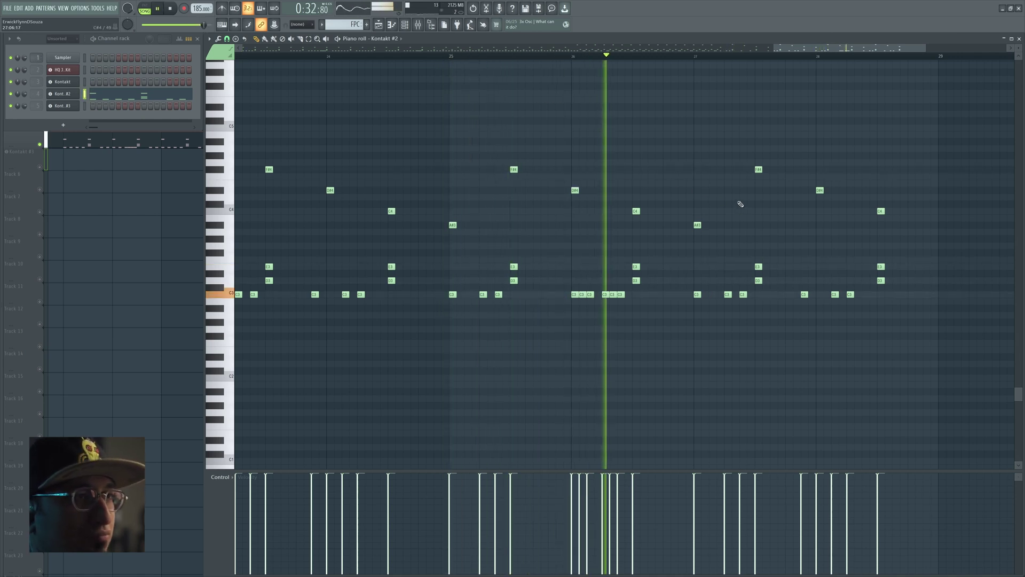
pyautogui.press('space')
pyautogui.press('space')
pyautogui.press('space')
pyautogui.click(558, 294)
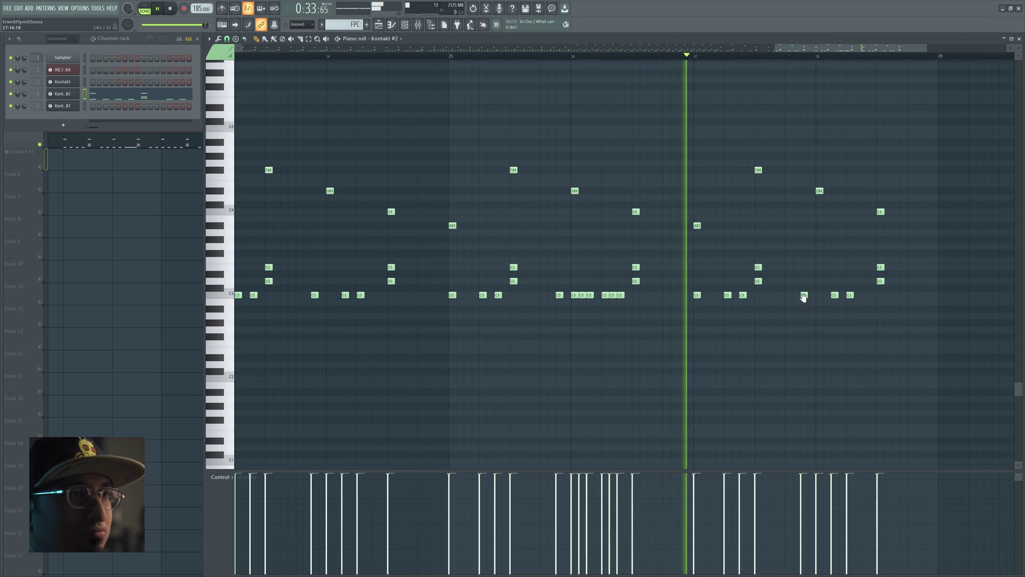
# - Add C3 kicks at steps 6 and 7 of bar 28 and play back bars 25–28
pyautogui.moveTo(813, 291); pyautogui.dragTo(651, 304)
pyautogui.press('space')
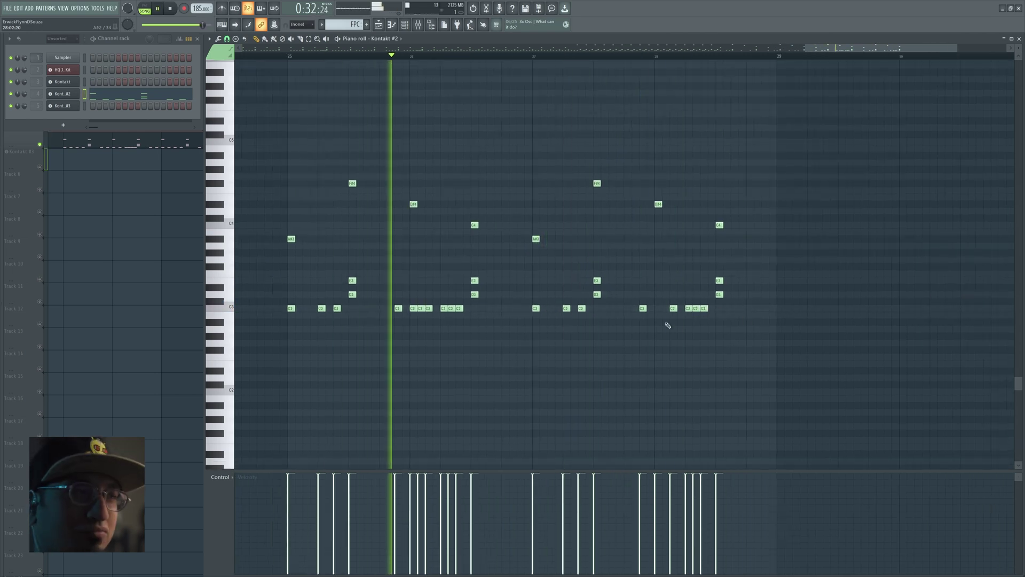
pyautogui.moveTo(694, 402); pyautogui.dragTo(863, 394)
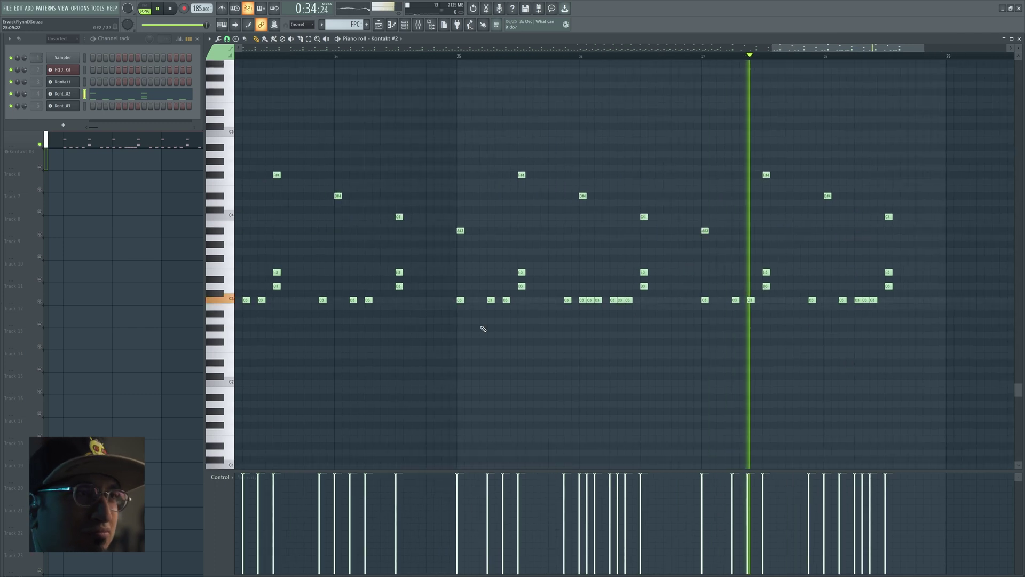
pyautogui.press('space')
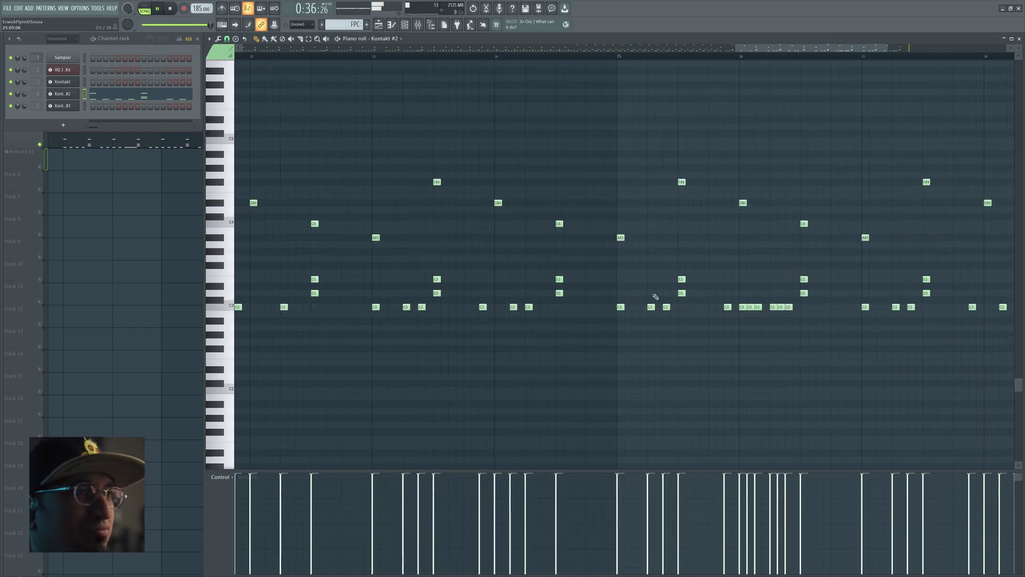
# - Randomize the velocities of the C3 kick notes from bar 15 through bar 28 and play back the new section
pyautogui.scroll(-8, 656, 60)
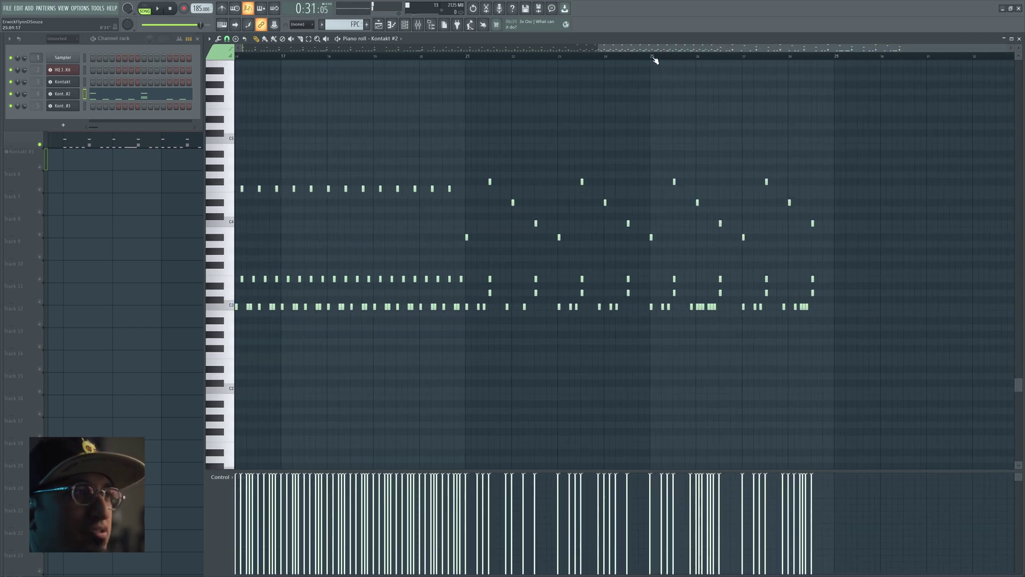
pyautogui.moveTo(890, 297)
pyautogui.mouseDown()
pyautogui.moveTo(801, 315)
pyautogui.moveTo(467, 304)
pyautogui.mouseUp()
pyautogui.click(218, 39)
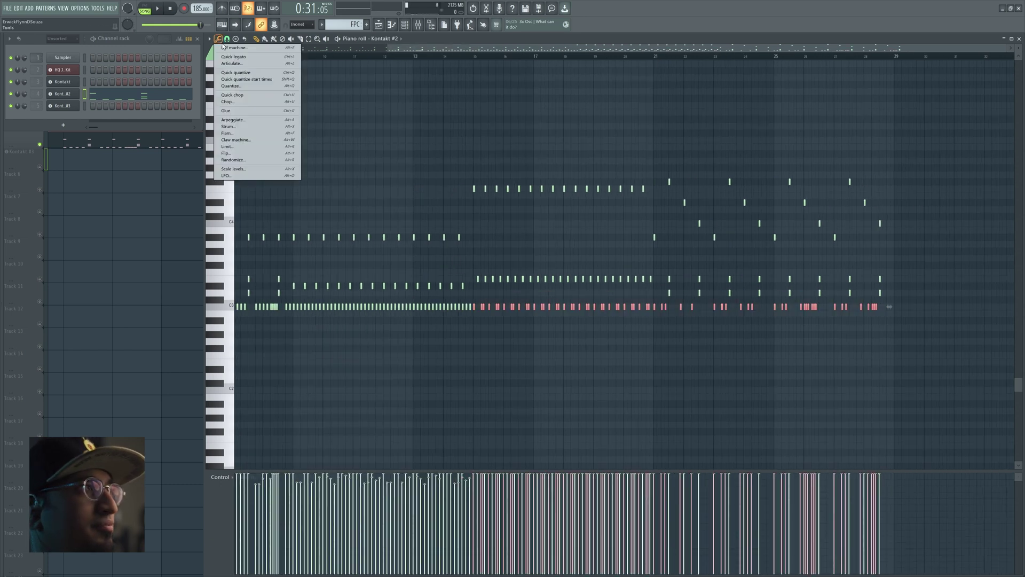
pyautogui.click(277, 160)
pyautogui.click(555, 367)
pyautogui.press('space')
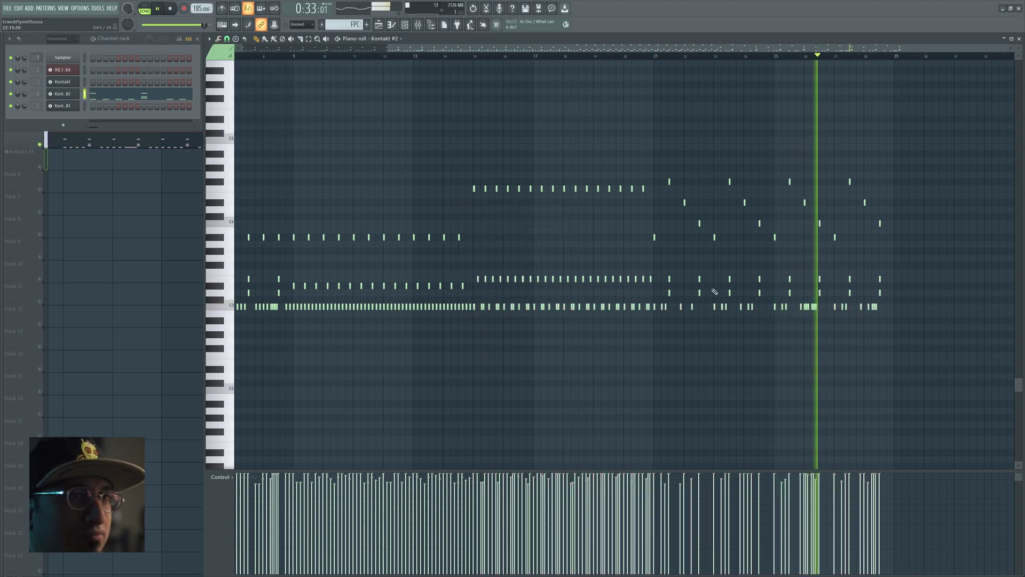
pyautogui.moveTo(747, 248); pyautogui.dragTo(796, 239)
pyautogui.press('space')
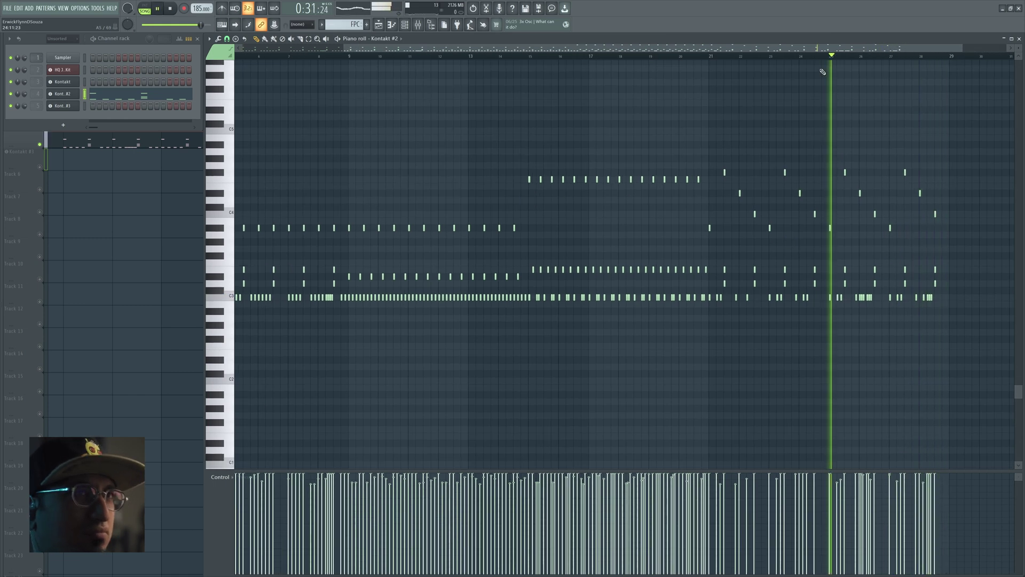
# - Try quieter D3 ghost snares at steps 3 and 11 of bar 21 and steps 3 and 15 of bar 22
pyautogui.scroll(3, 826, 67)
pyautogui.keyDown('ctrl'); pyautogui.scroll(2, 829, 60); pyautogui.keyUp('ctrl')
pyautogui.press('space')
pyautogui.keyDown('ctrl'); pyautogui.scroll(3, 828, 59); pyautogui.keyUp('ctrl')
pyautogui.scroll(-4, 832, 94)
pyautogui.keyDown('ctrl'); pyautogui.scroll(2, 566, 51); pyautogui.keyUp('ctrl')
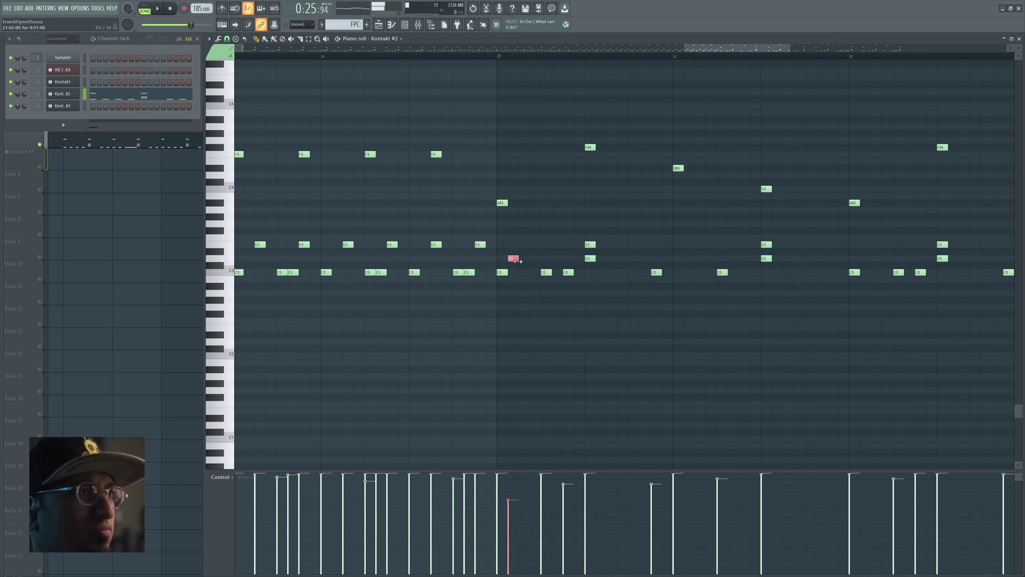
pyautogui.press('space')
pyautogui.press('space')
pyautogui.click(619, 260)
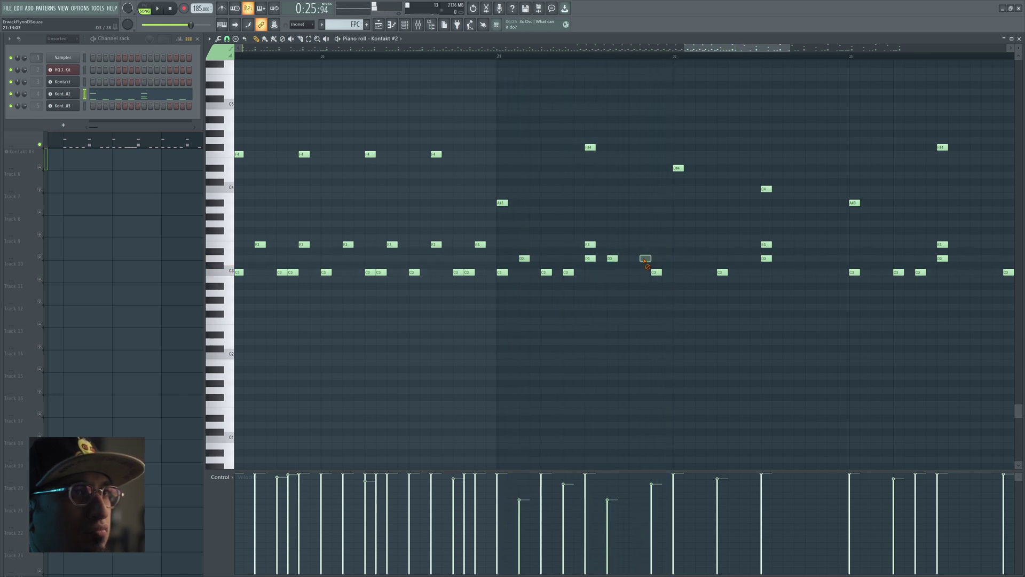
pyautogui.click(698, 259)
pyautogui.moveTo(811, 264); pyautogui.dragTo(636, 277)
pyautogui.press('space')
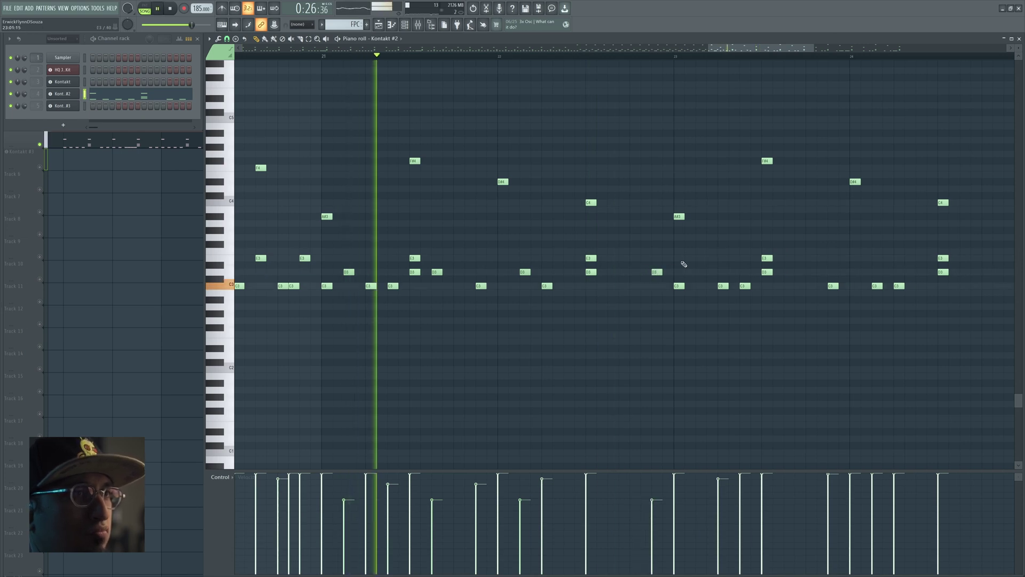
# - Try the four ghost notes of bars 21–22 at a higher velocity and moved up to F#3, and play them back
pyautogui.keyDown('ctrl'); pyautogui.keyDown('shift'); pyautogui.click(657, 271); pyautogui.keyUp('shift'); pyautogui.keyUp('ctrl')
pyautogui.keyDown('ctrl'); pyautogui.keyDown('shift'); pyautogui.click(525, 271); pyautogui.keyUp('shift'); pyautogui.keyUp('ctrl')
pyautogui.keyDown('ctrl'); pyautogui.keyDown('shift'); pyautogui.click(437, 272); pyautogui.keyUp('shift'); pyautogui.keyUp('ctrl')
pyautogui.keyDown('ctrl'); pyautogui.keyDown('shift'); pyautogui.click(348, 272); pyautogui.keyUp('shift'); pyautogui.keyUp('ctrl')
pyautogui.press('space')
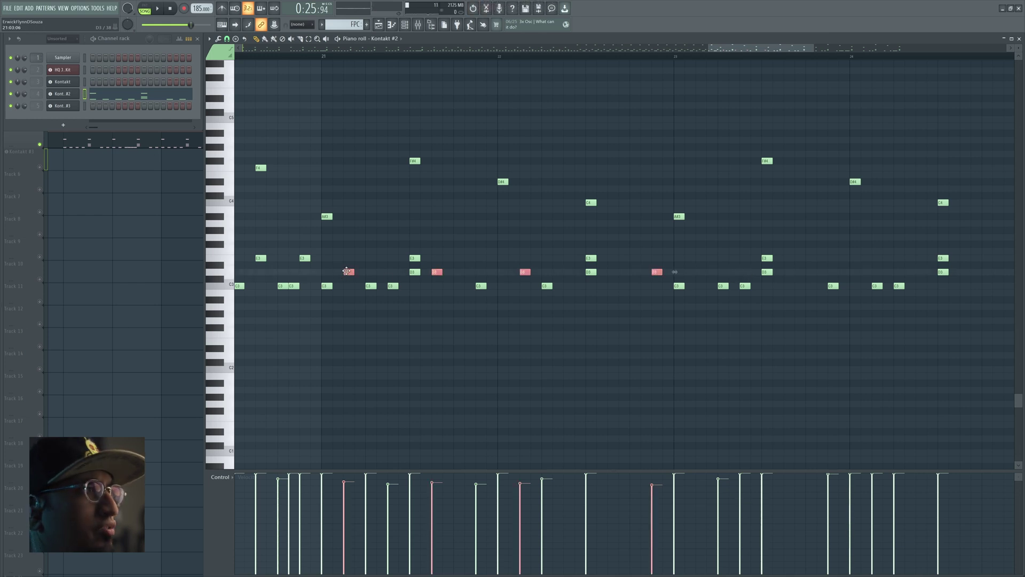
pyautogui.press('space')
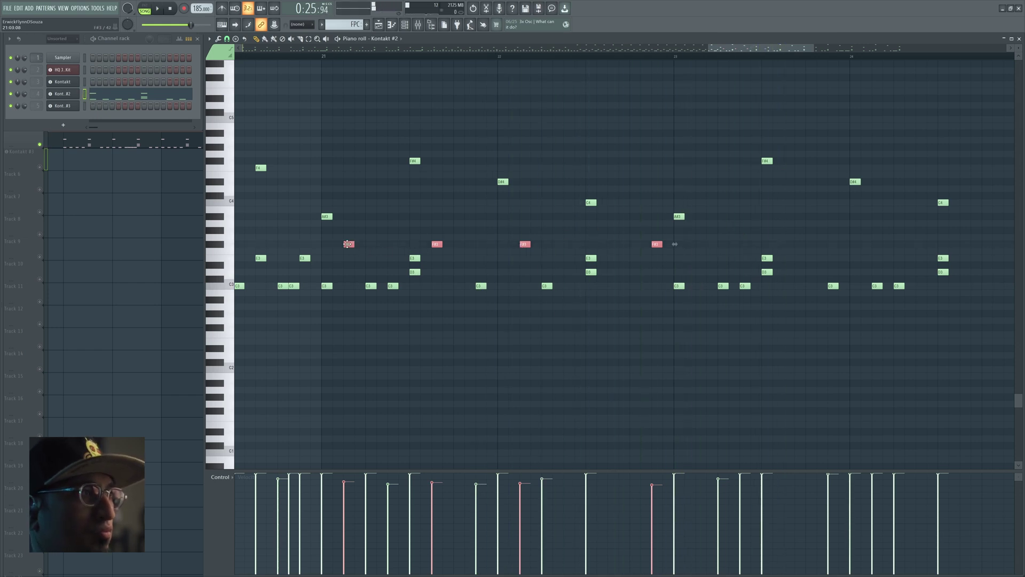
pyautogui.press('space')
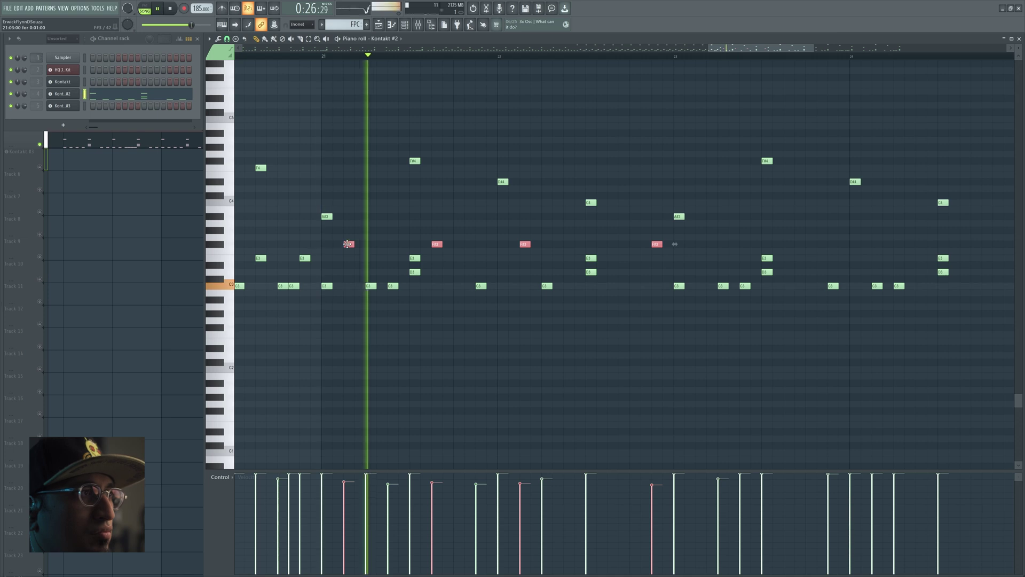
pyautogui.press('space')
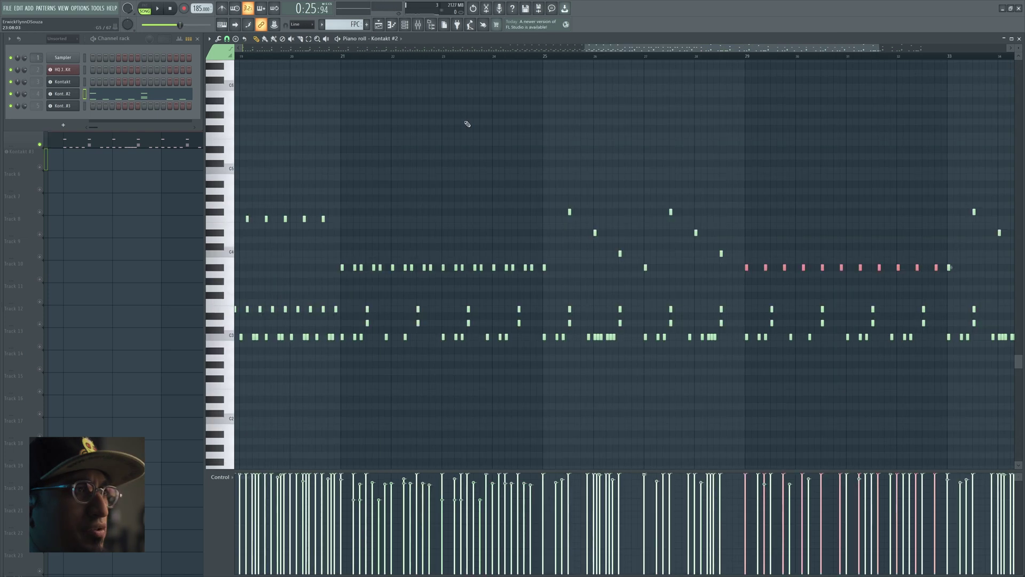
# - Play back the whole drum pattern from the beginning with all its bars in view
pyautogui.moveTo(470, 125); pyautogui.dragTo(623, 142)
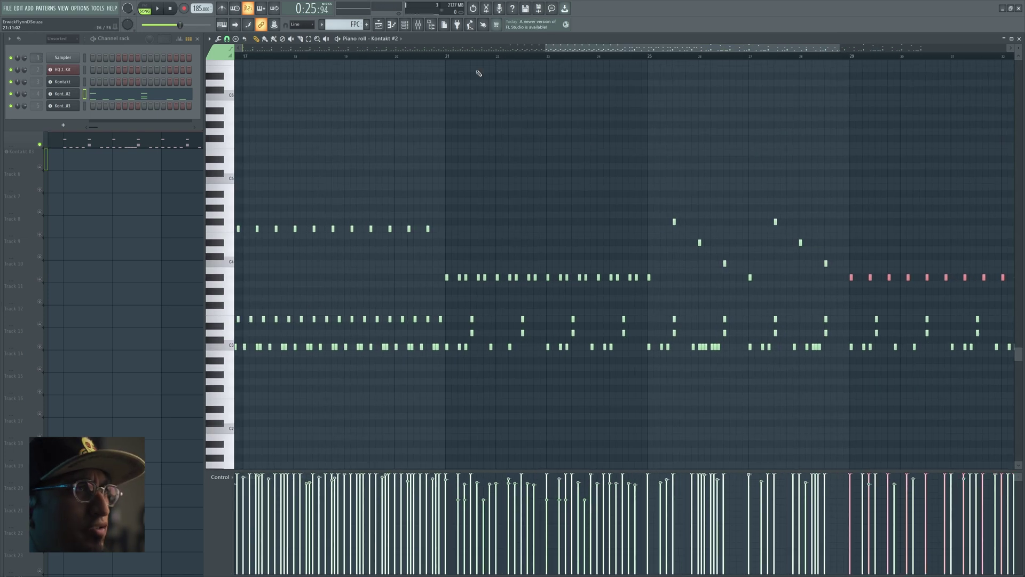
pyautogui.press('space')
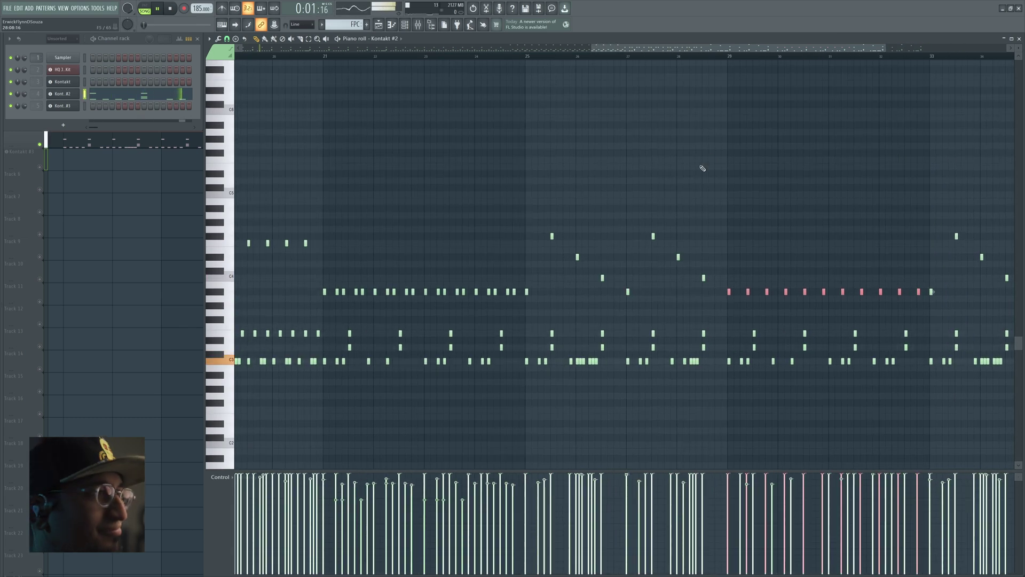
pyautogui.moveTo(703, 169); pyautogui.dragTo(752, 170)
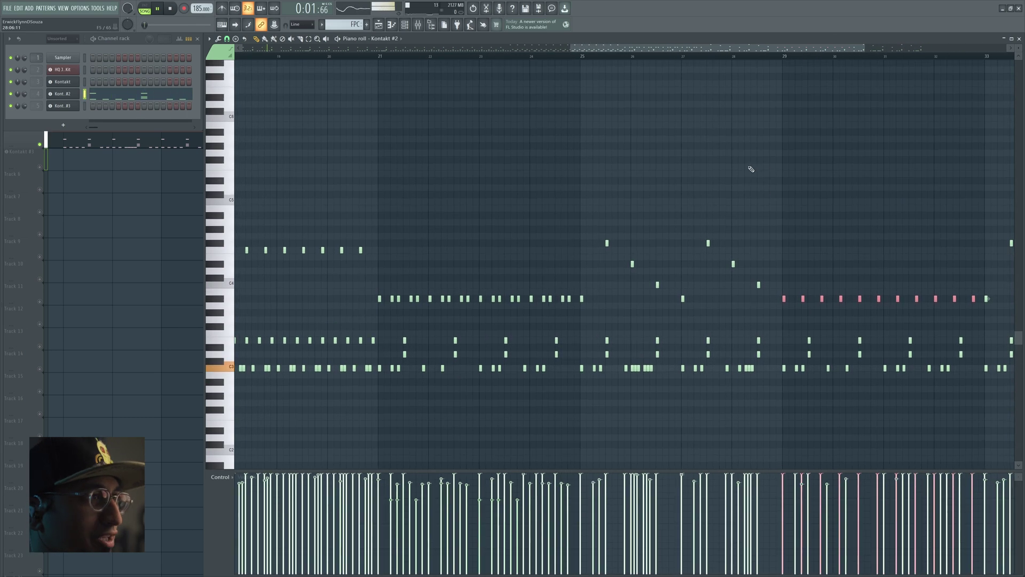
pyautogui.scroll(-6, 765, 58)
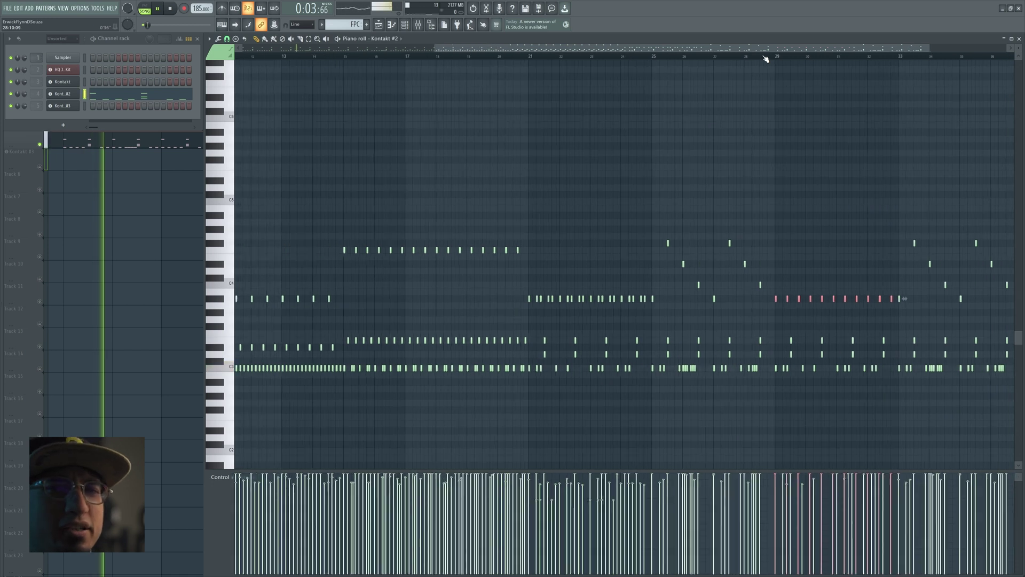
pyautogui.scroll(-1, 765, 60)
pyautogui.scroll(-1, 748, 97)
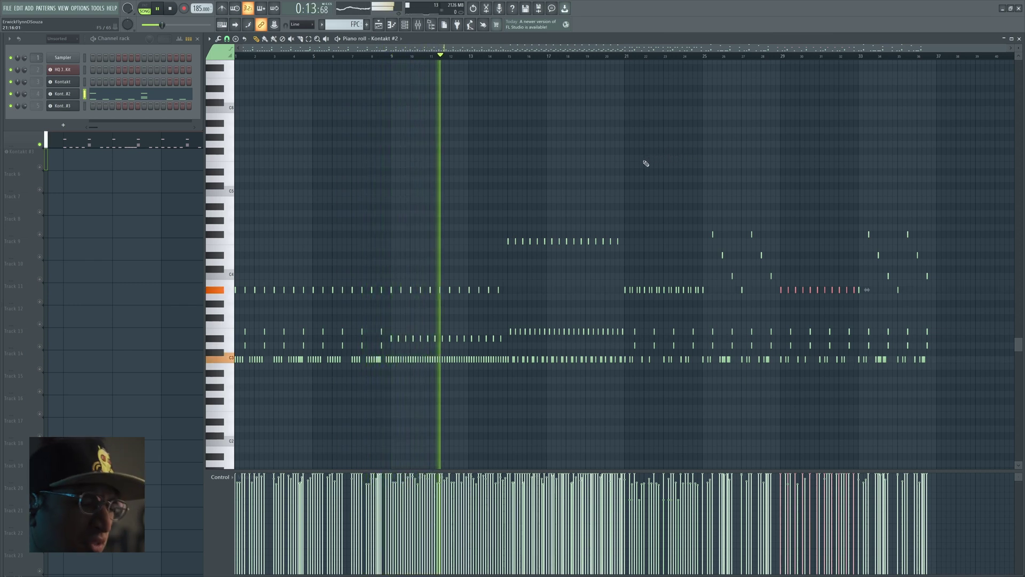
# - Bring the playlist to the front and re-enable the muted Kontakt #3 track
pyautogui.click(187, 276)
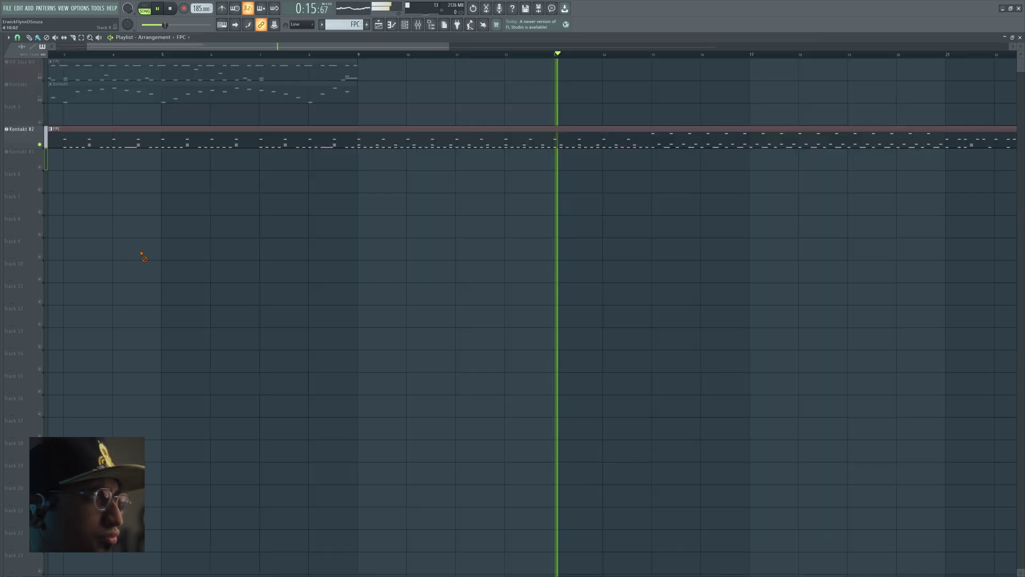
pyautogui.rightClick(41, 166)
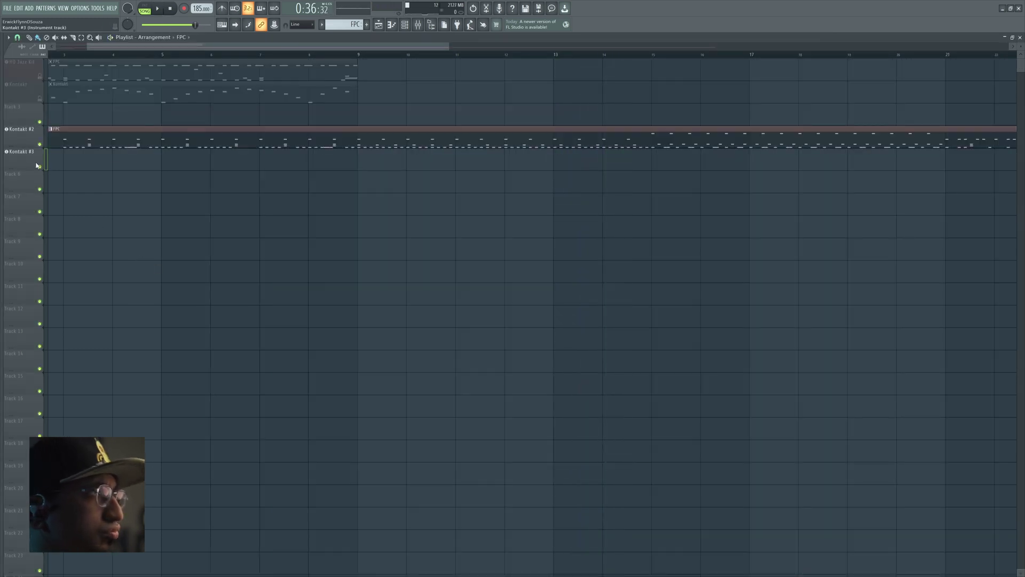
# - Switch the instrument of the Kontakt #3 playlist track to Ample Bass P Lite II
pyautogui.click(37, 166)
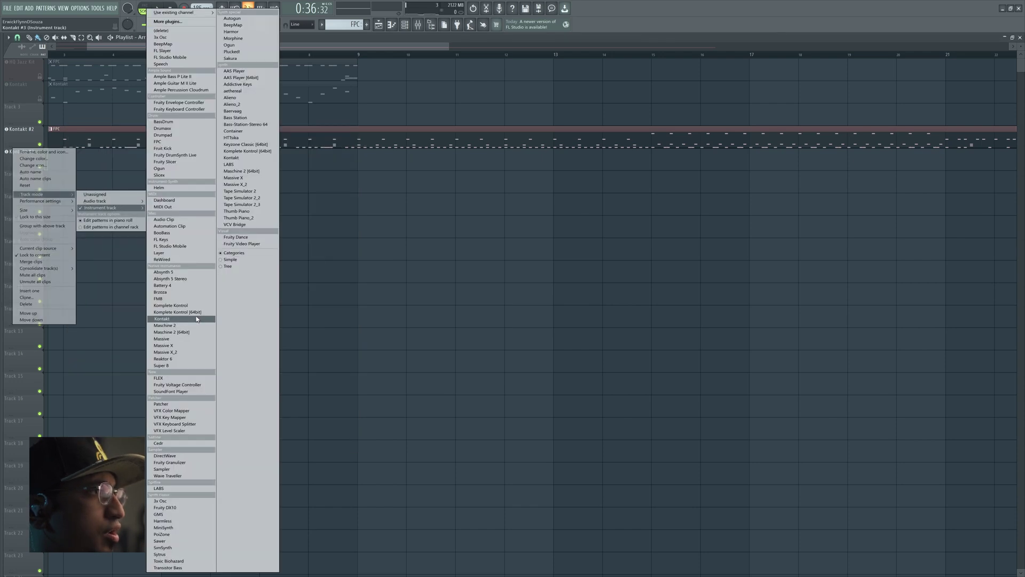
pyautogui.click(201, 77)
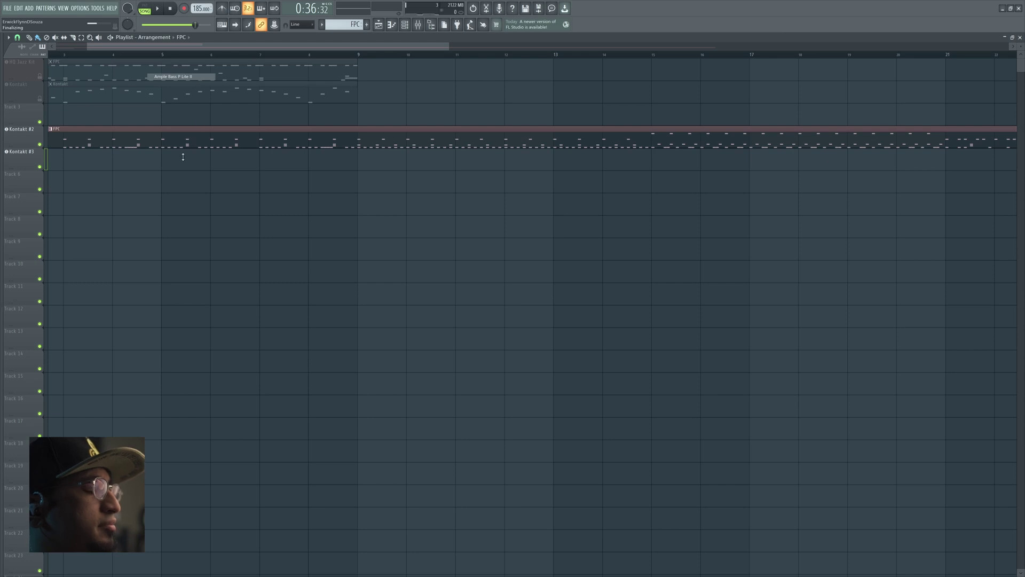
pyautogui.press('Escape')
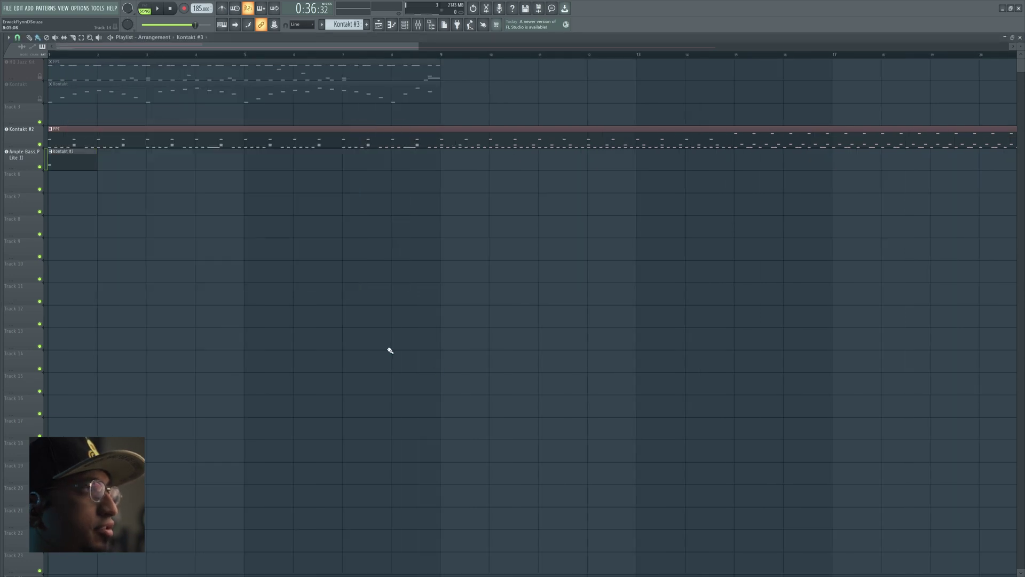
# - Place a three-step D3 note at the start of bar 1 in the bass clip, then solo the bass track and play it
pyautogui.doubleClick(67, 169)
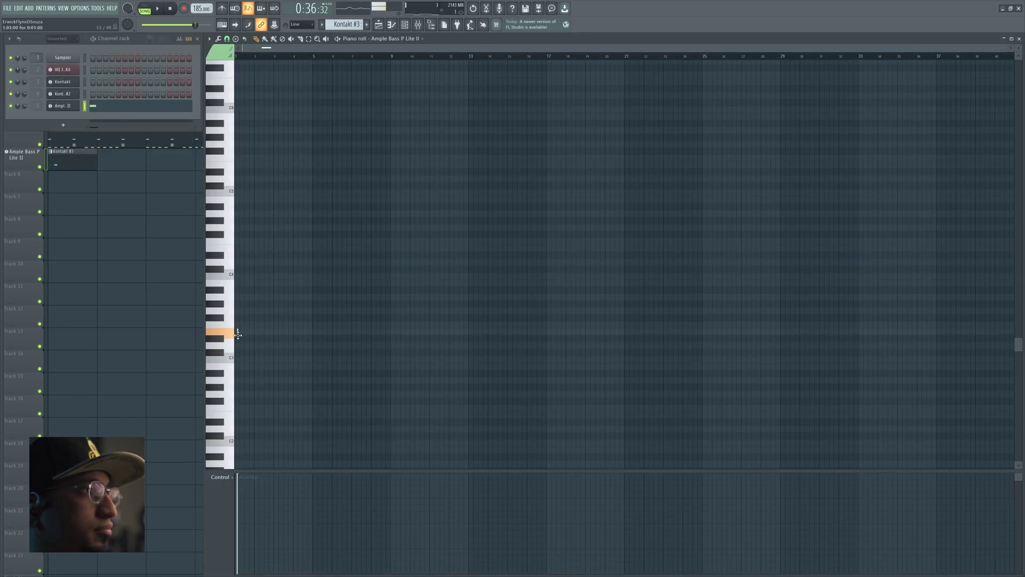
pyautogui.keyDown('ctrl'); pyautogui.scroll(5, 262, 63); pyautogui.keyUp('ctrl')
pyautogui.scroll(2, 228, 345)
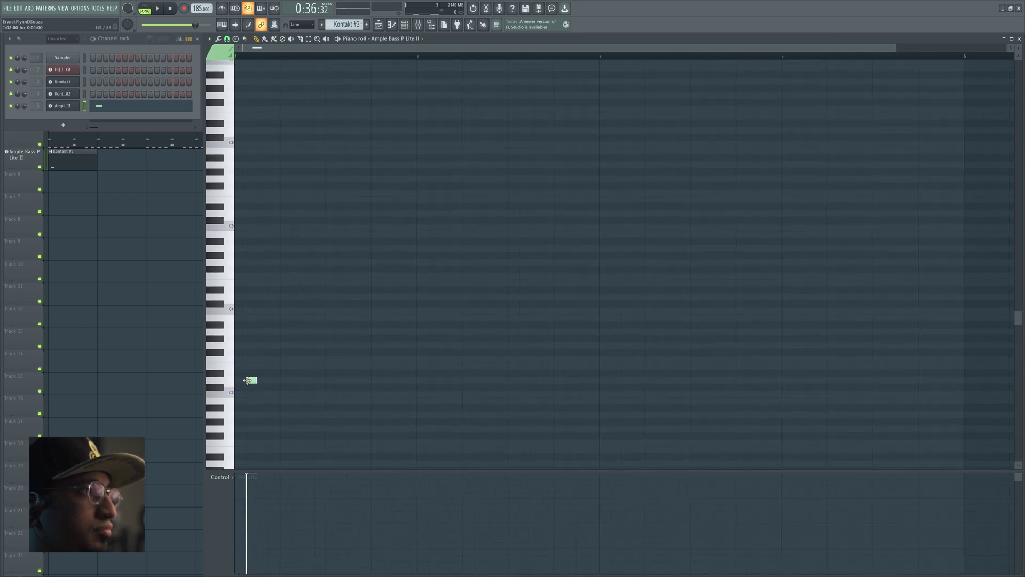
pyautogui.press('space')
pyautogui.press('space')
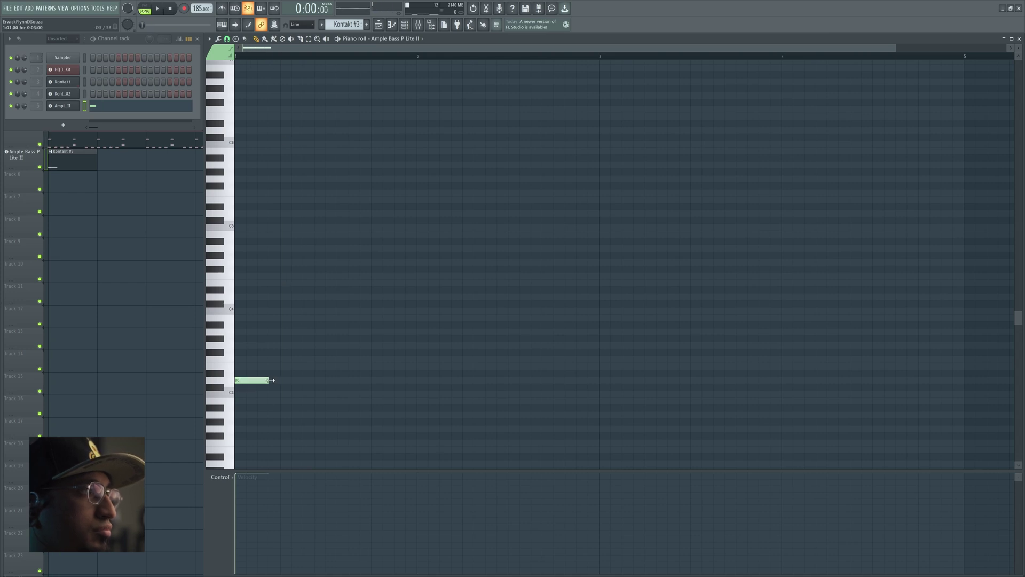
pyautogui.rightClick(40, 166)
pyautogui.press('space')
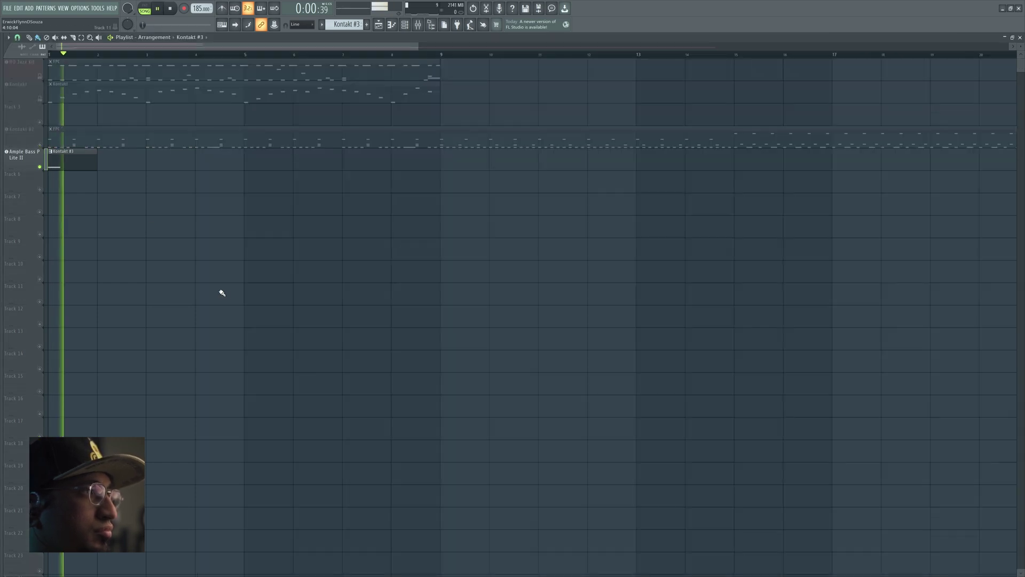
# - Build the bar 1 bass riff with an eight-step D3, a D4 at step 9, and D3 notes at steps 11 and 15
pyautogui.press('F7')
pyautogui.press('space')
pyautogui.moveTo(279, 380); pyautogui.dragTo(325, 379)
pyautogui.moveTo(327, 329); pyautogui.dragTo(325, 296)
pyautogui.press('space')
pyautogui.press('space')
pyautogui.moveTo(414, 297); pyautogui.dragTo(371, 296)
pyautogui.click(373, 380)
pyautogui.press('space')
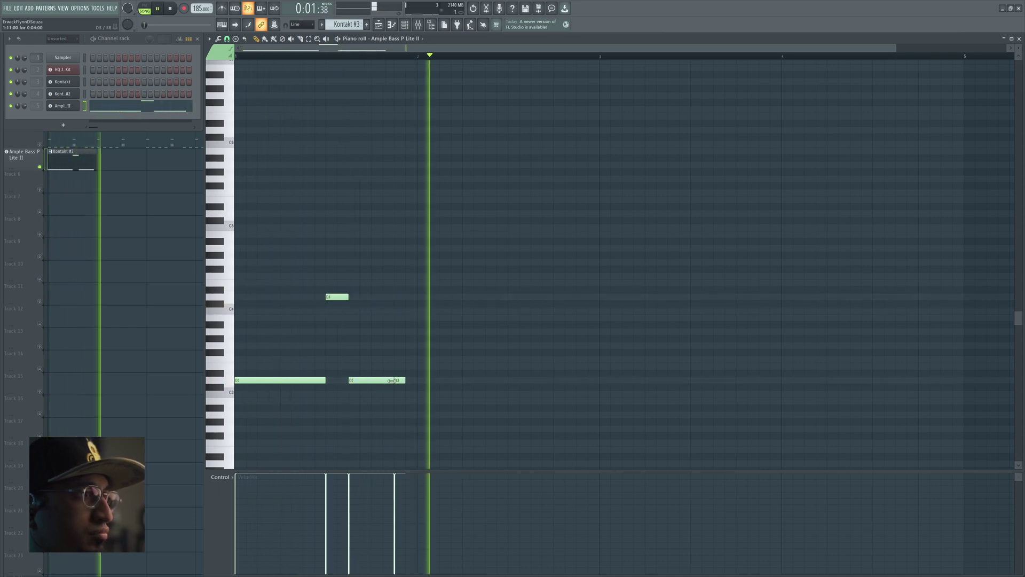
pyautogui.moveTo(405, 380); pyautogui.dragTo(417, 380)
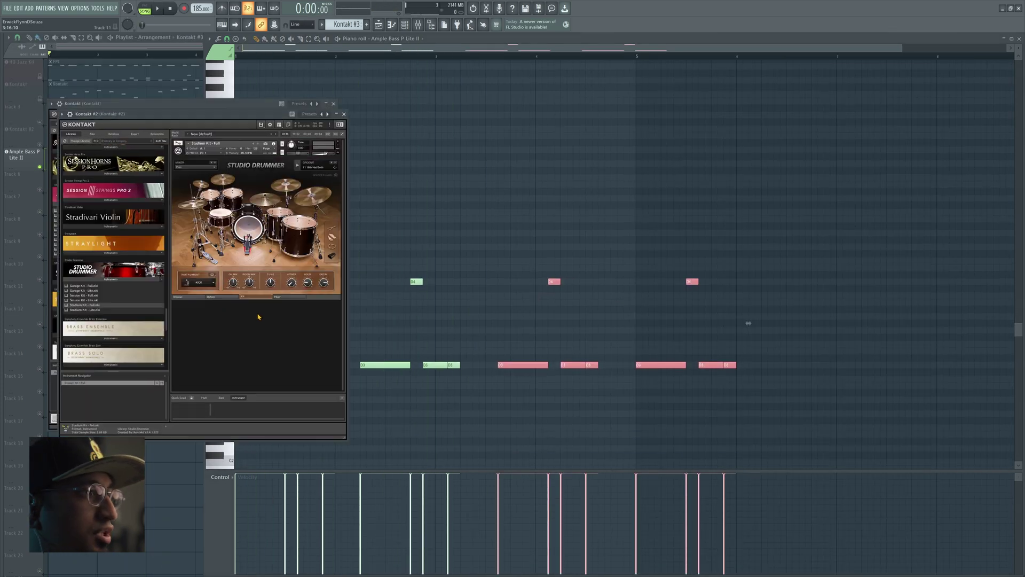
# - Load Saturation Knob on the bass mixer insert, set saturation to about 4.2 and the saturation type to Keep Low
pyautogui.press('F6')
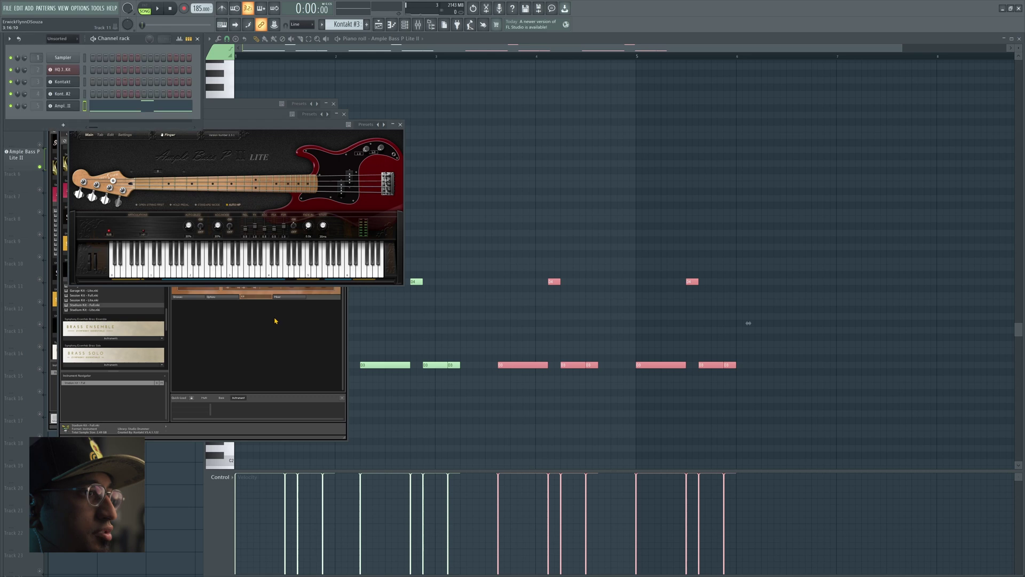
pyautogui.press('F9')
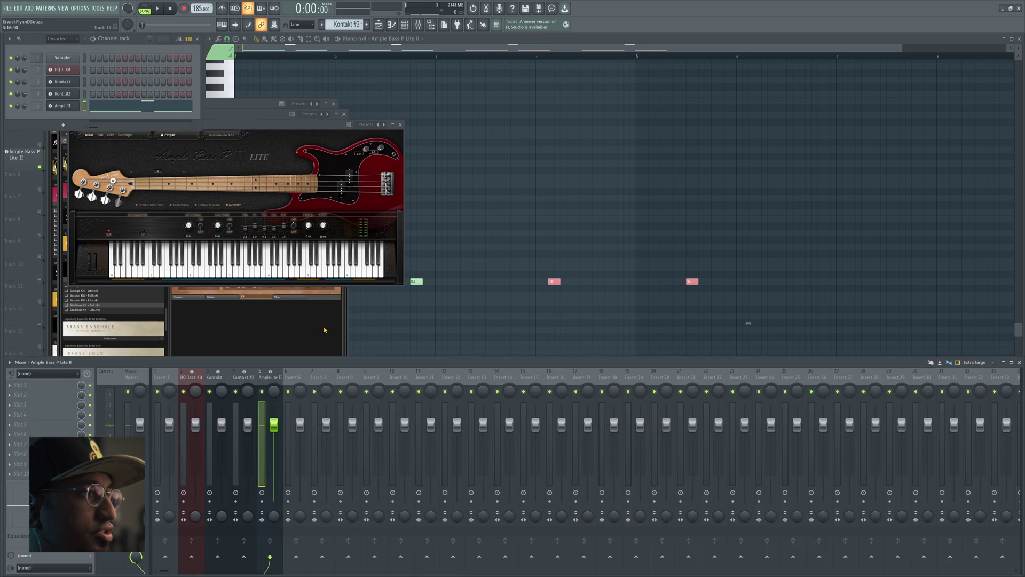
pyautogui.click(43, 385)
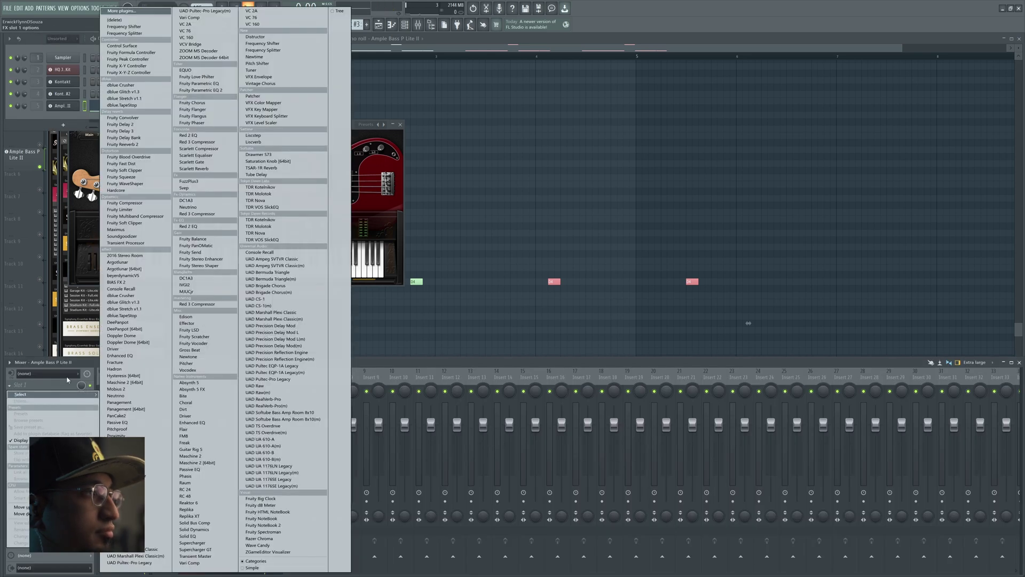
pyautogui.click(290, 163)
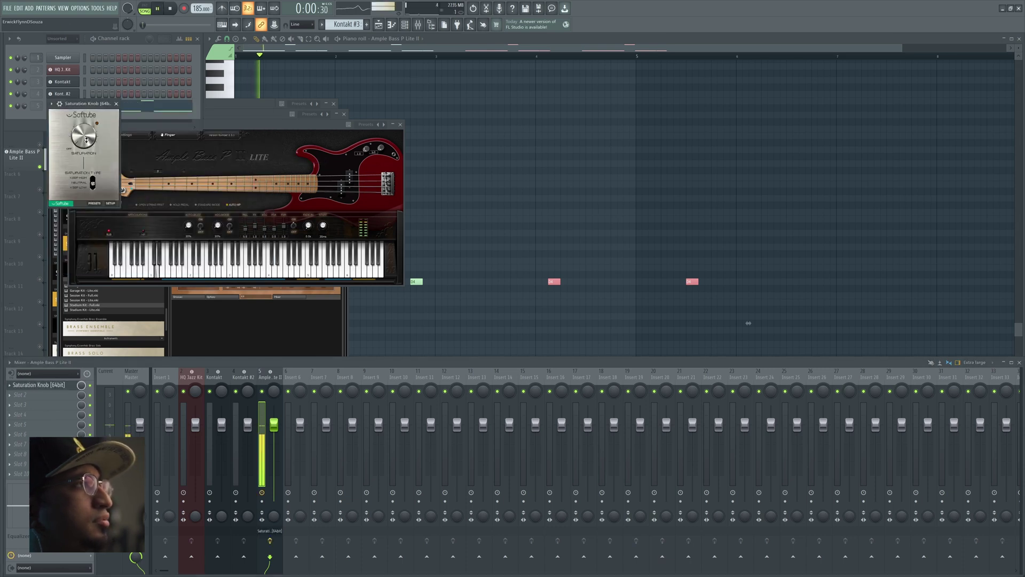
pyautogui.moveTo(94, 112); pyautogui.dragTo(95, 128)
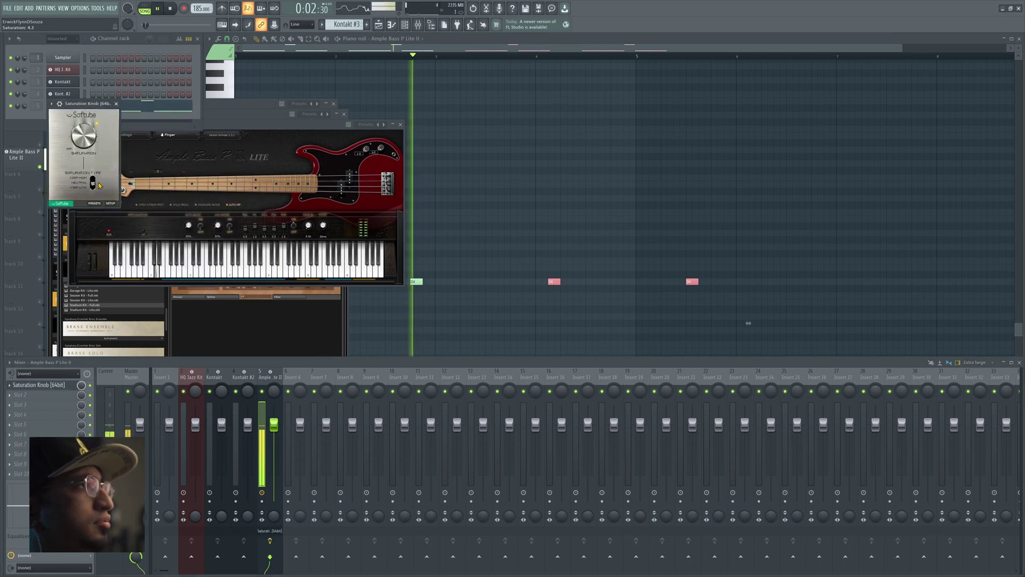
pyautogui.moveTo(93, 183); pyautogui.dragTo(94, 194)
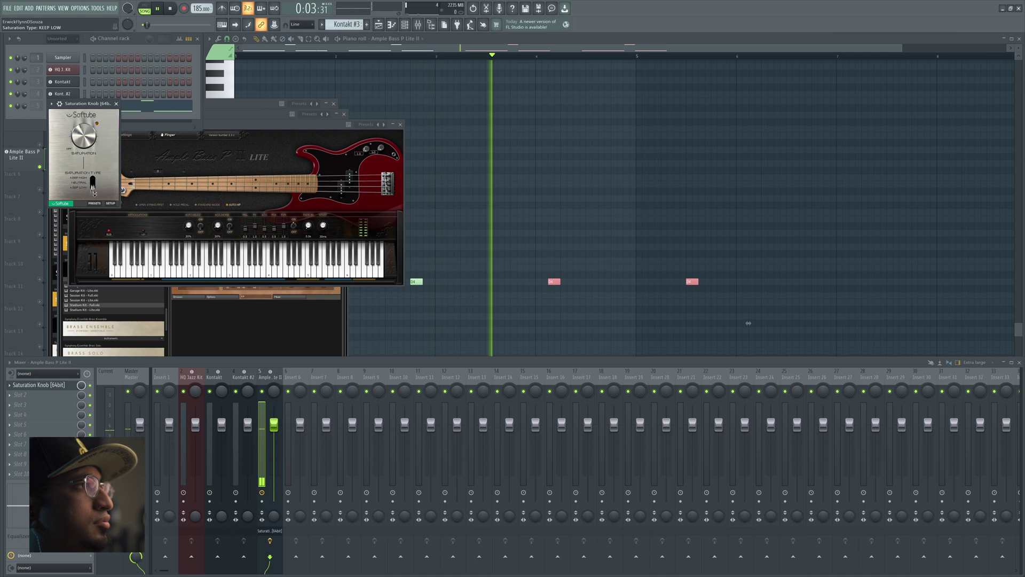
# - Route the bass insert to Insert 6 and load UAD Marshall Plexi Classic(m) in that insert's first effect slot
pyautogui.click(21, 394)
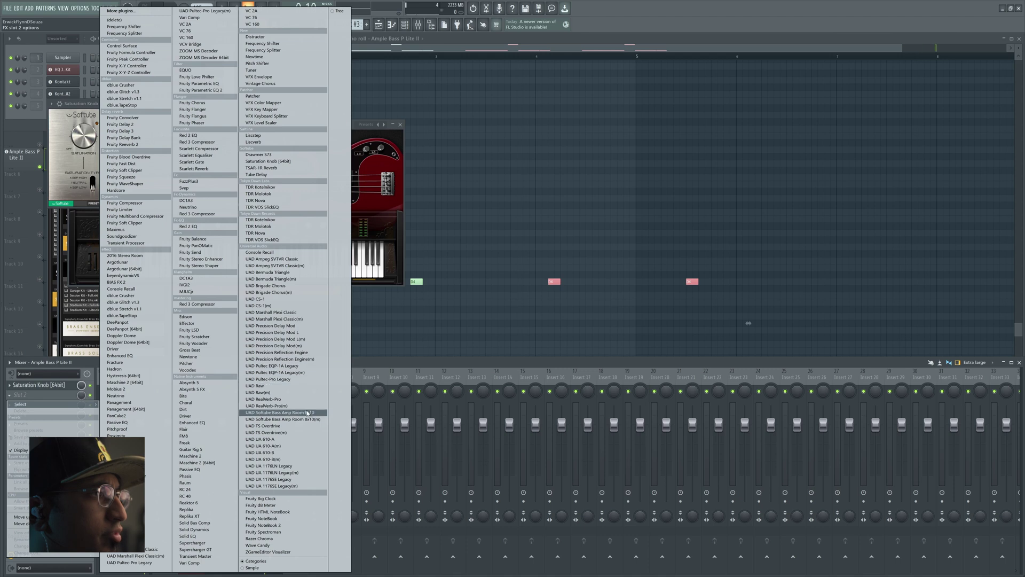
pyautogui.click(389, 370)
pyautogui.press('space')
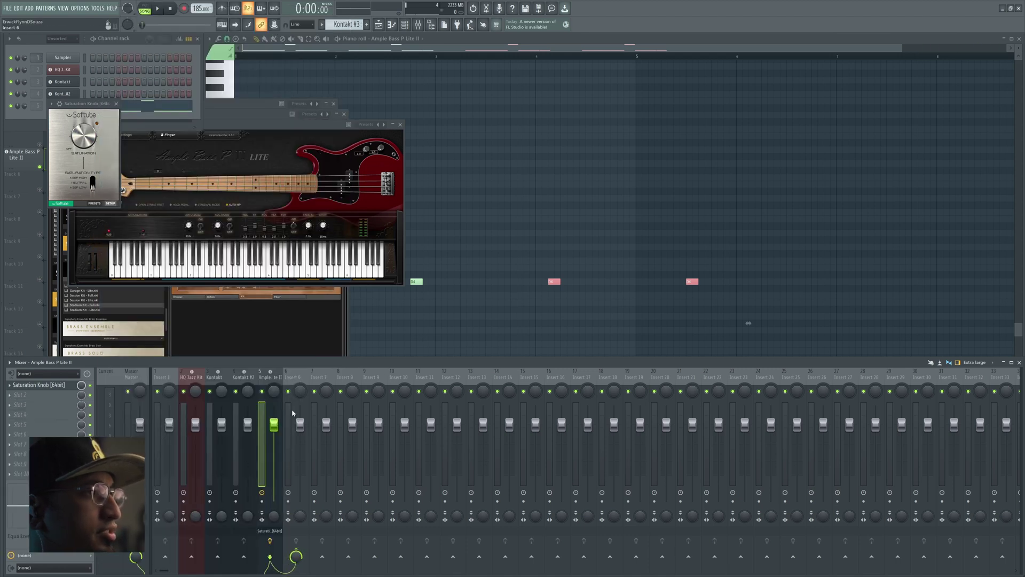
pyautogui.click(288, 411)
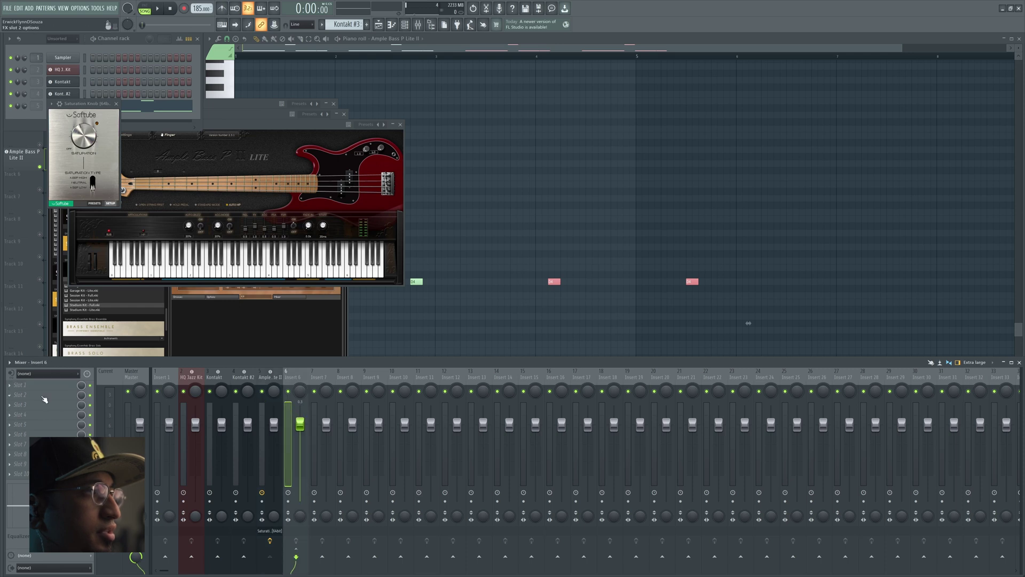
pyautogui.click(47, 386)
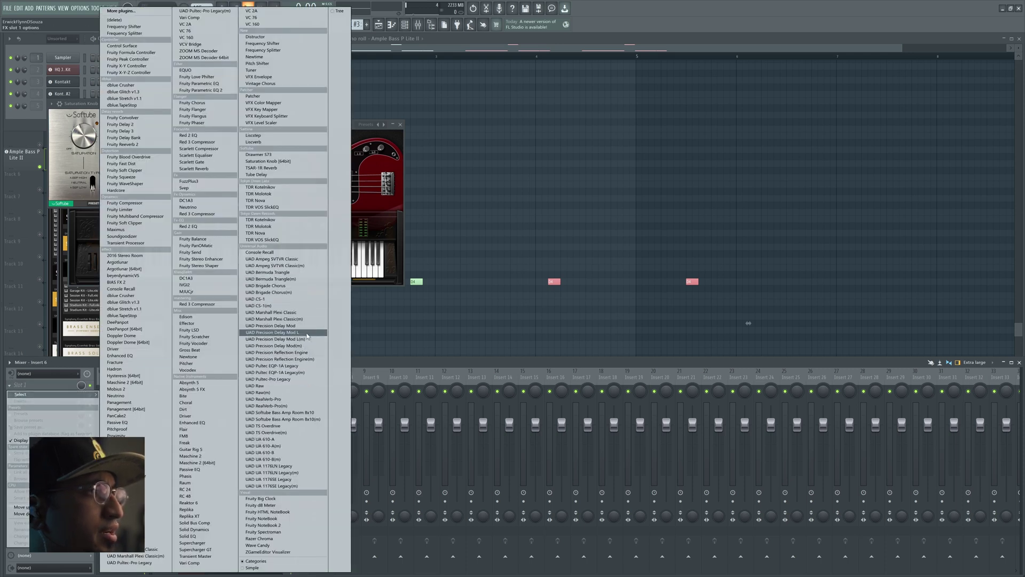
pyautogui.click(301, 319)
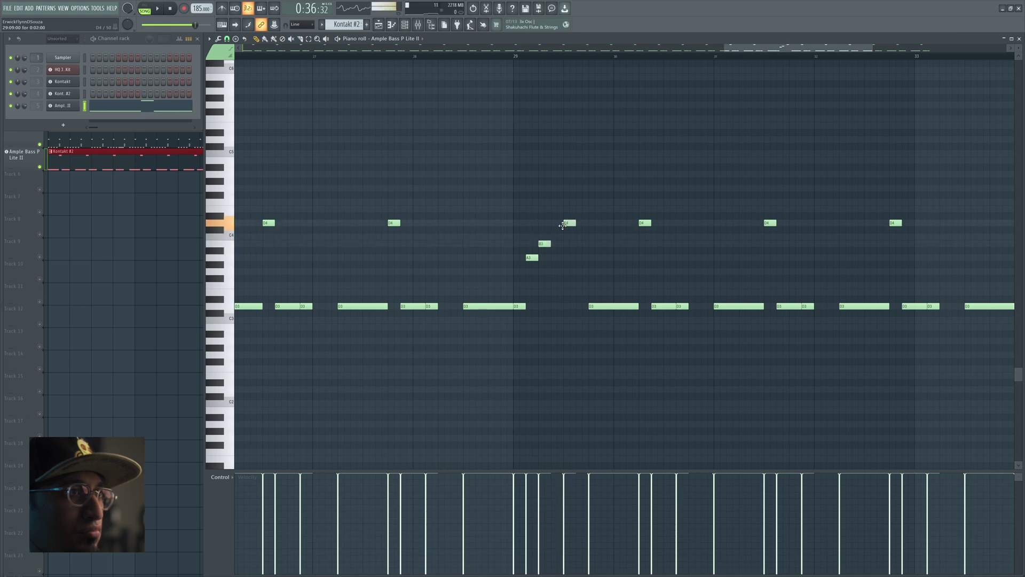
# - Rework the bass line from bar 29 with a D4, A3, A#3, G#3 and D3 run, followed by sustained D3 notes from bar 33
pyautogui.click(591, 306)
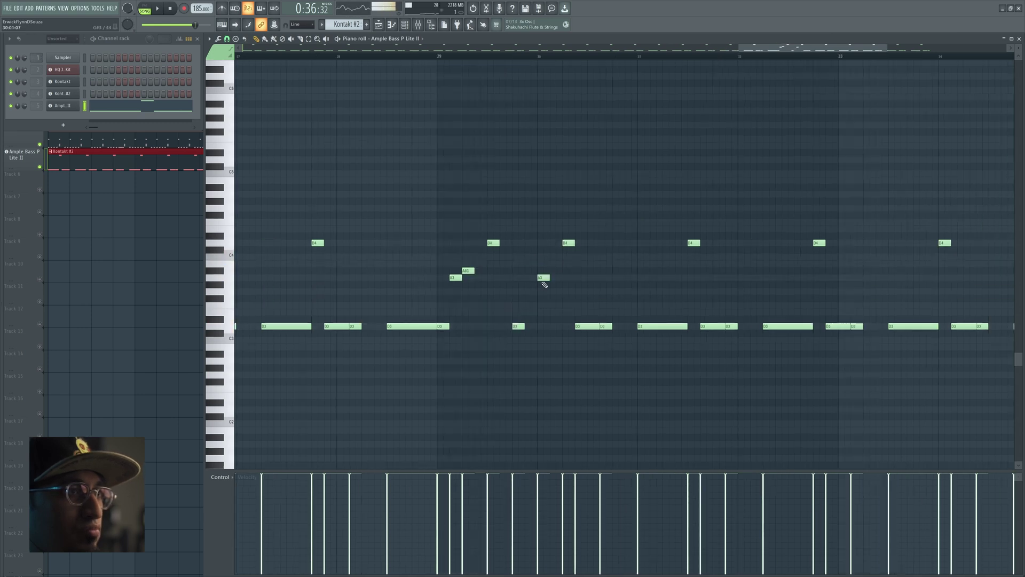
pyautogui.moveTo(553, 271); pyautogui.dragTo(615, 313)
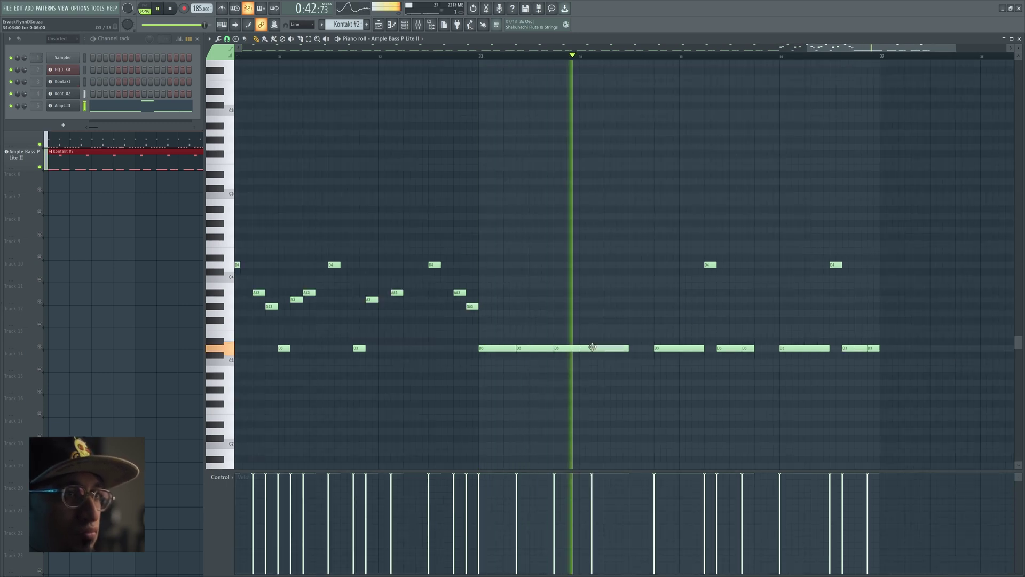
pyautogui.press('space')
pyautogui.rightClick(678, 348)
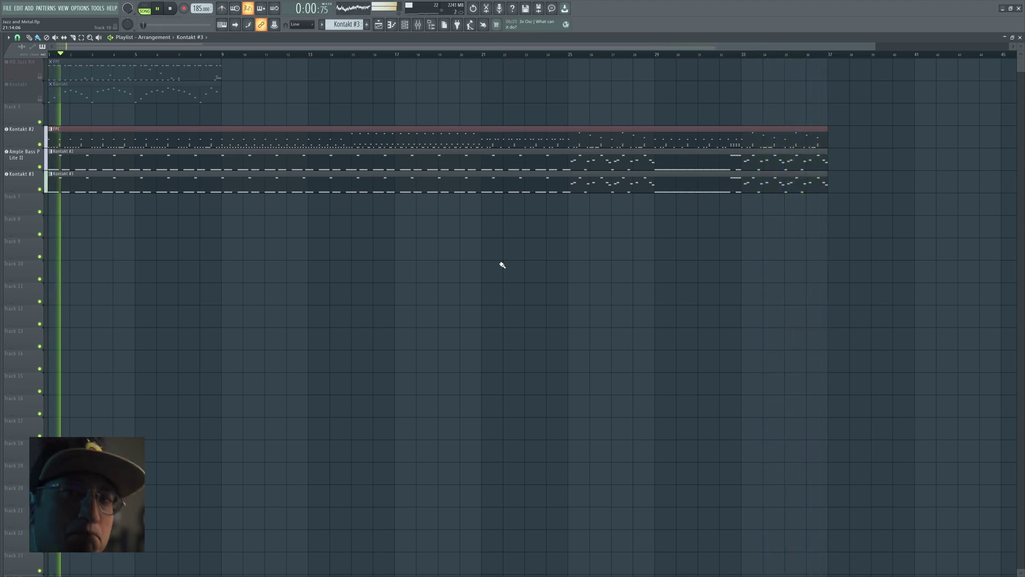
# - Play back the arrangement of the drum, bass and Kontakt #3 tracks from the beginning
pyautogui.press('space')
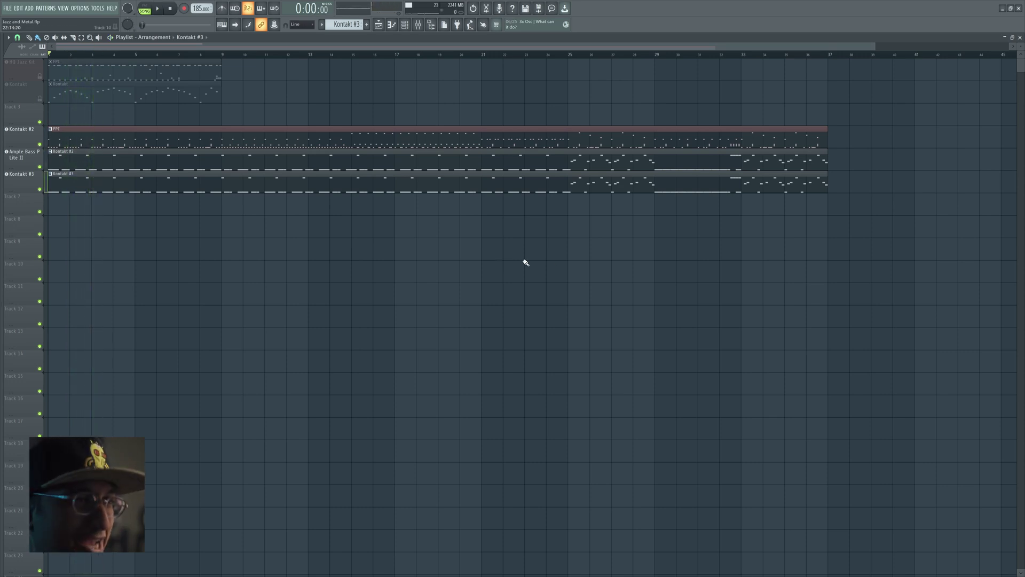